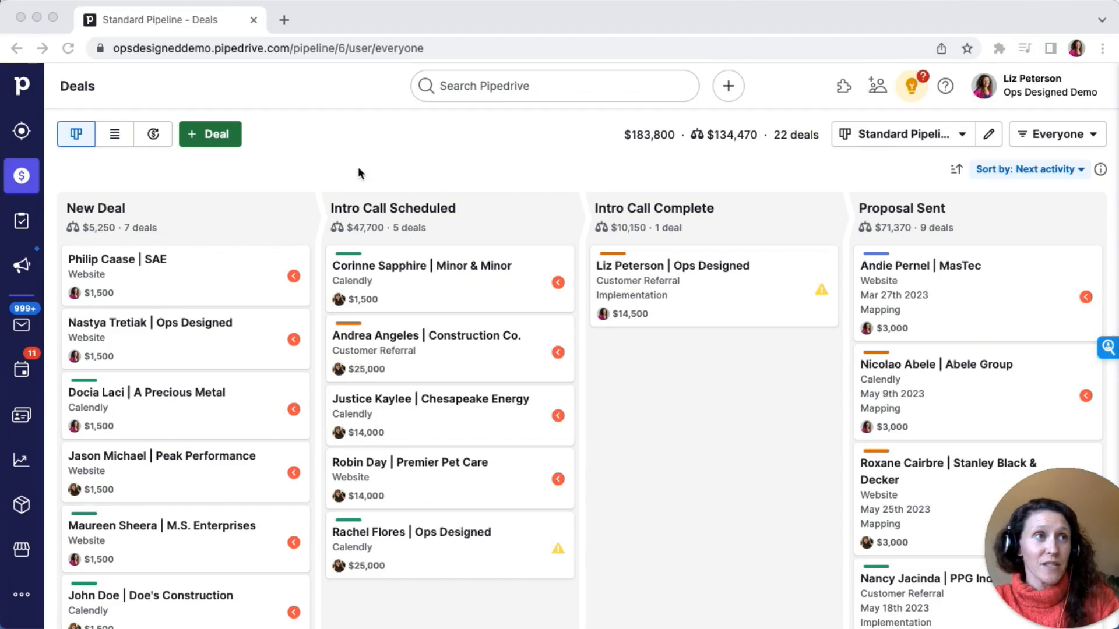
Open the automations settings and start a new automation
click(341, 135)
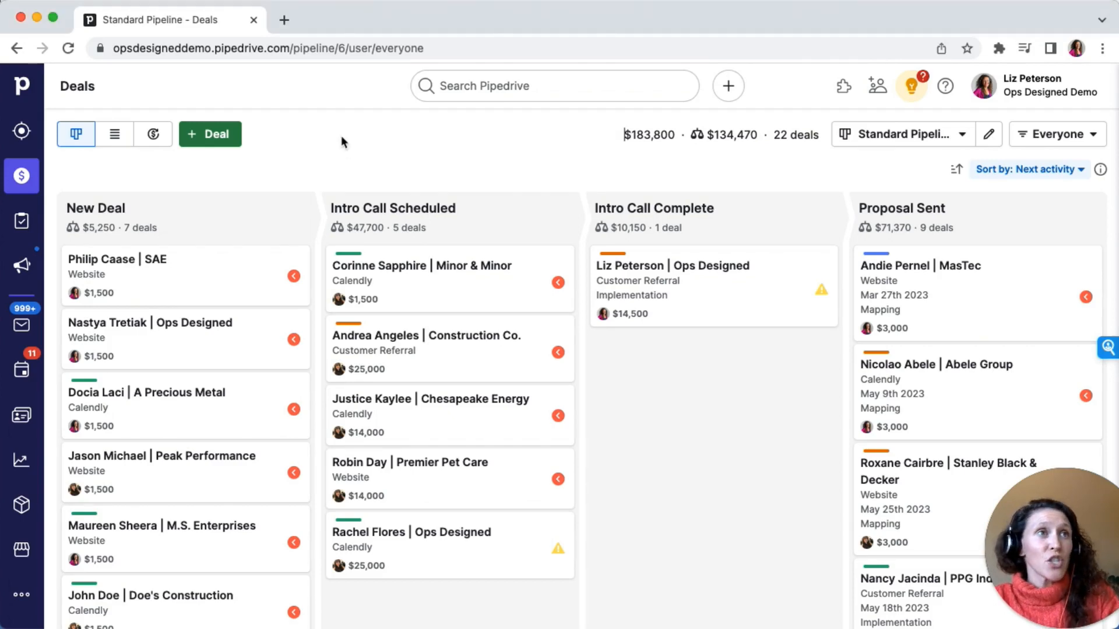
click(13, 600)
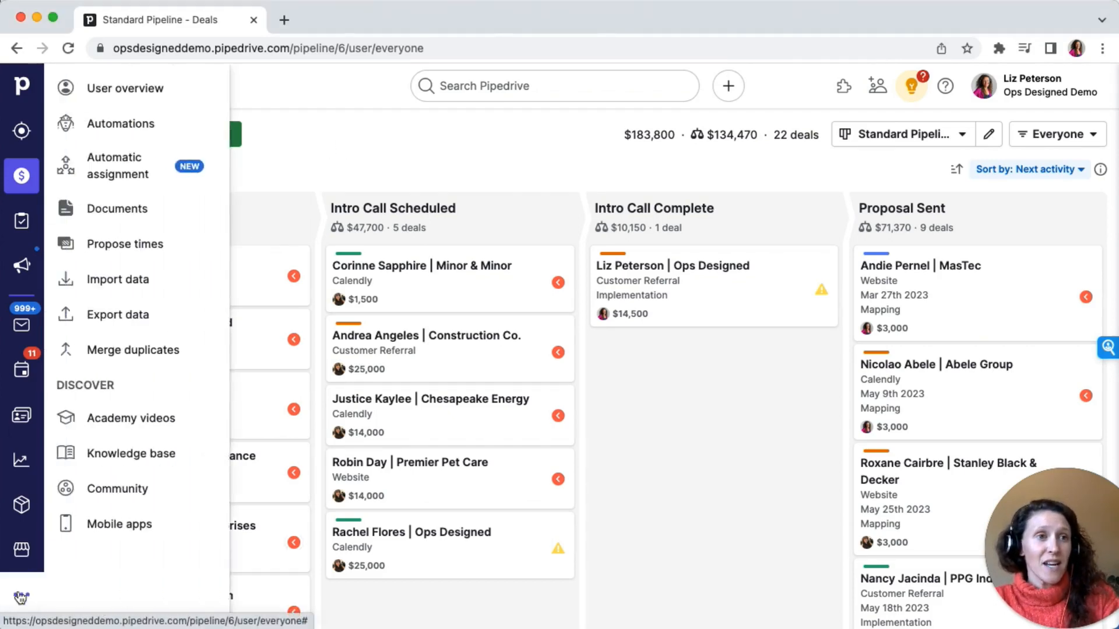
click(175, 126)
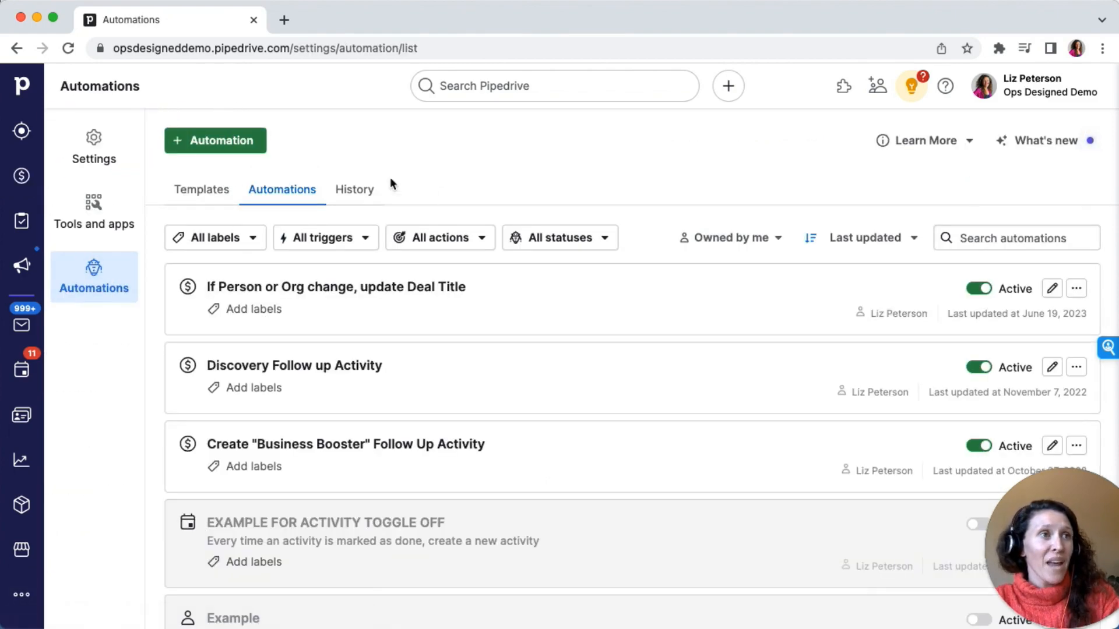
click(218, 146)
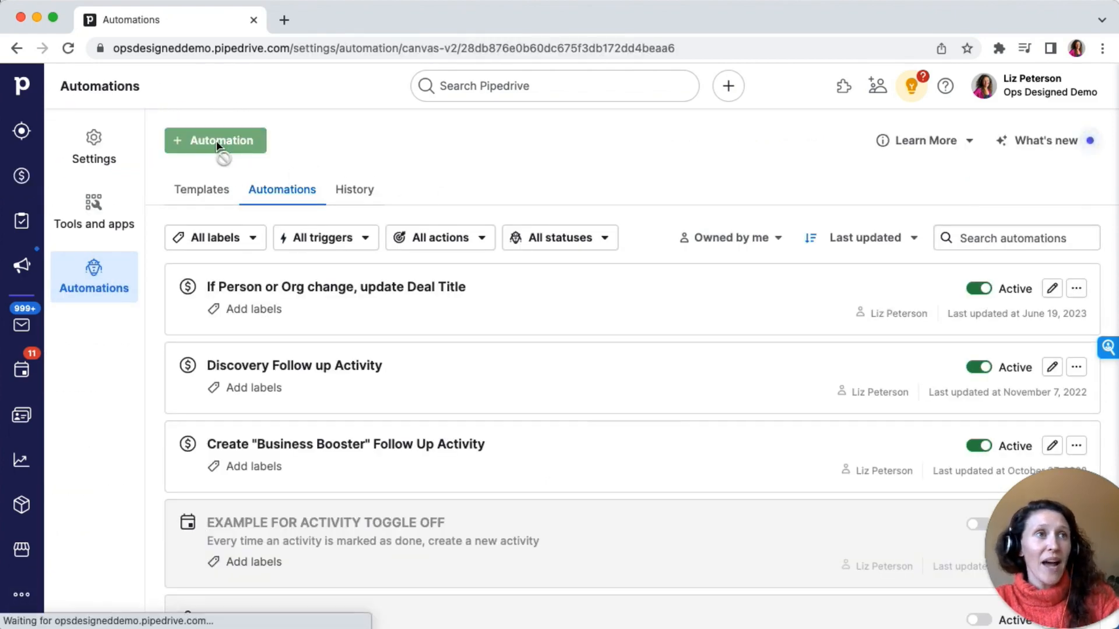
click(601, 415)
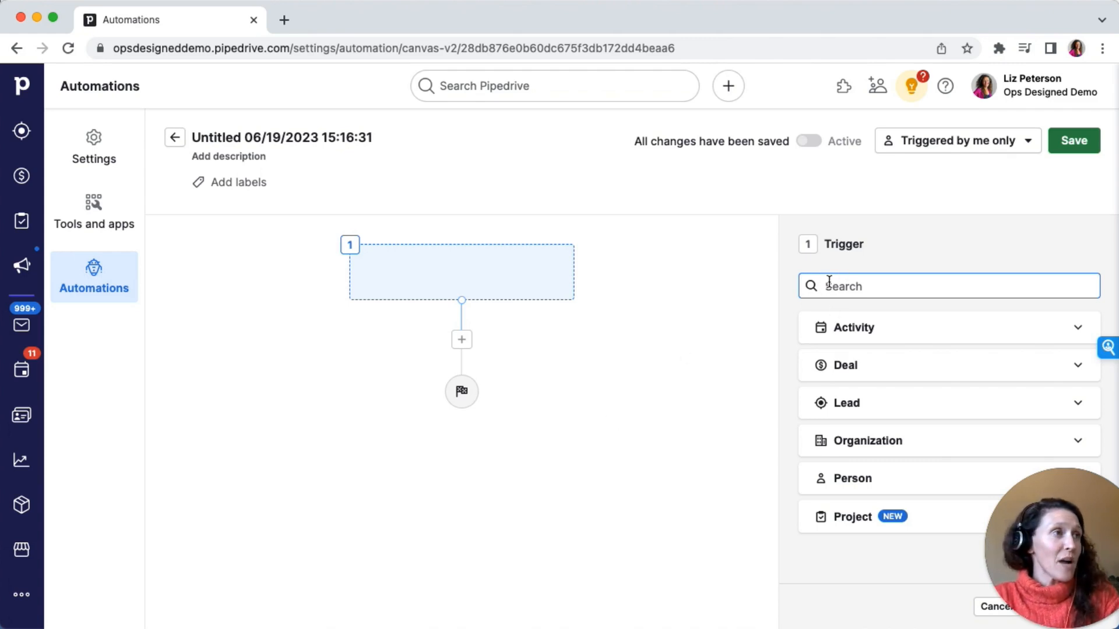
Set the automation trigger to Deal created and apply it
click(859, 371)
scroll(861, 367, down, 1)
click(862, 364)
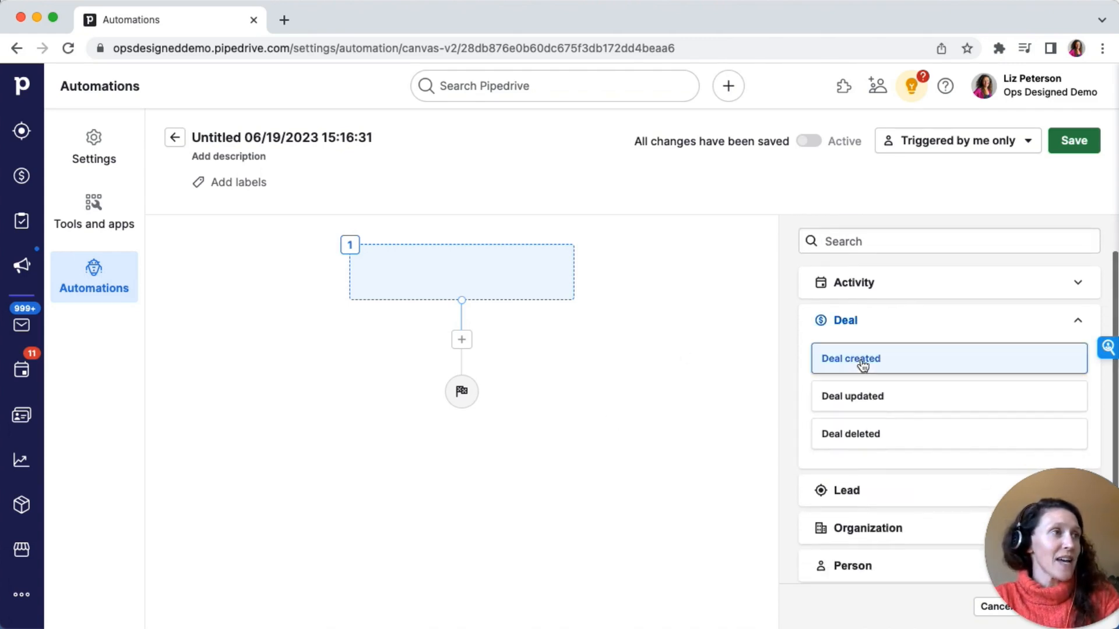
scroll(861, 362, down, 2)
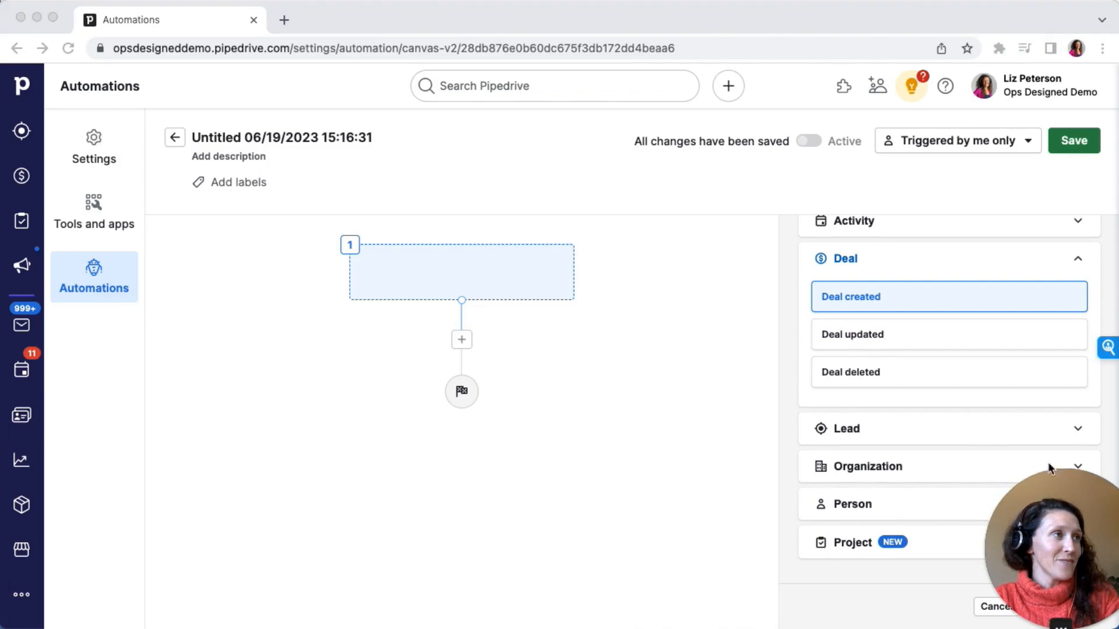
drag(1052, 464, 1009, 46)
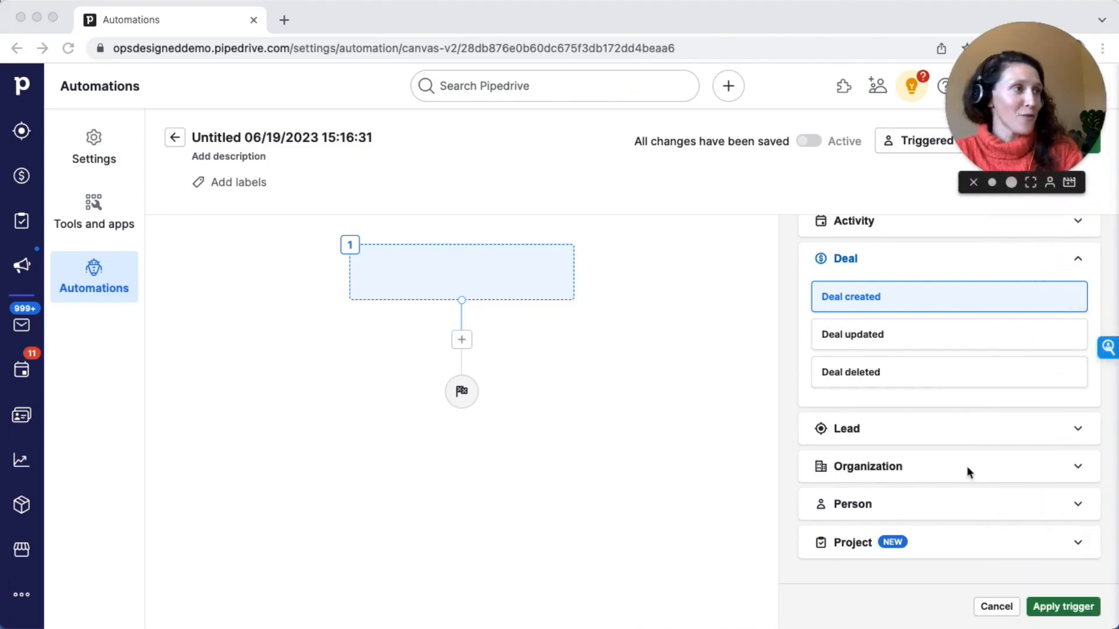
click(1071, 609)
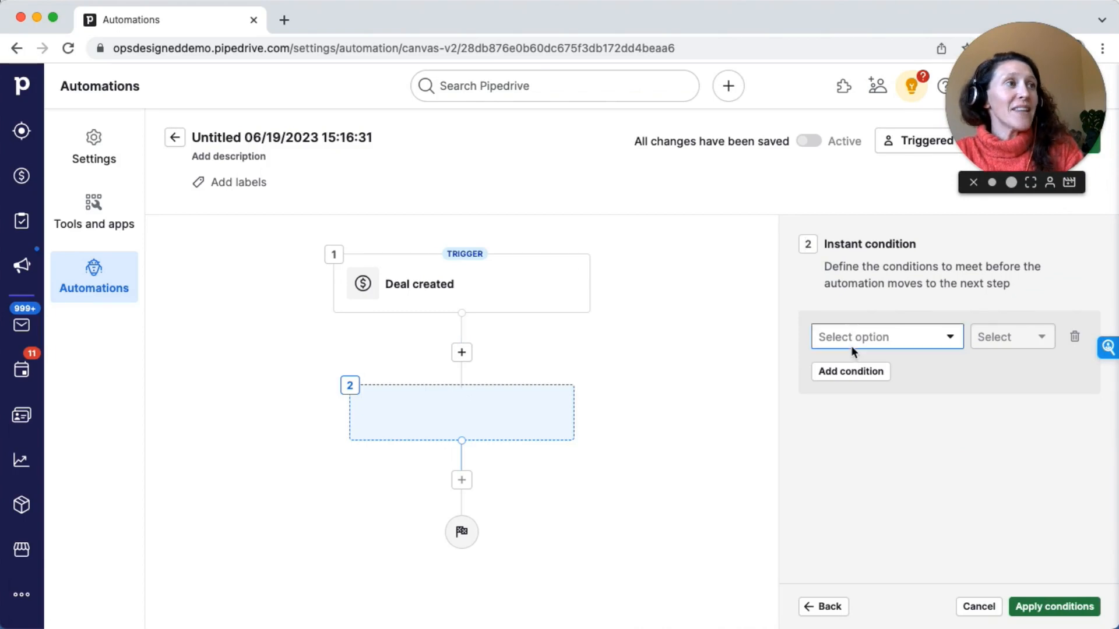
Add a second step as an action that creates an activity
click(851, 347)
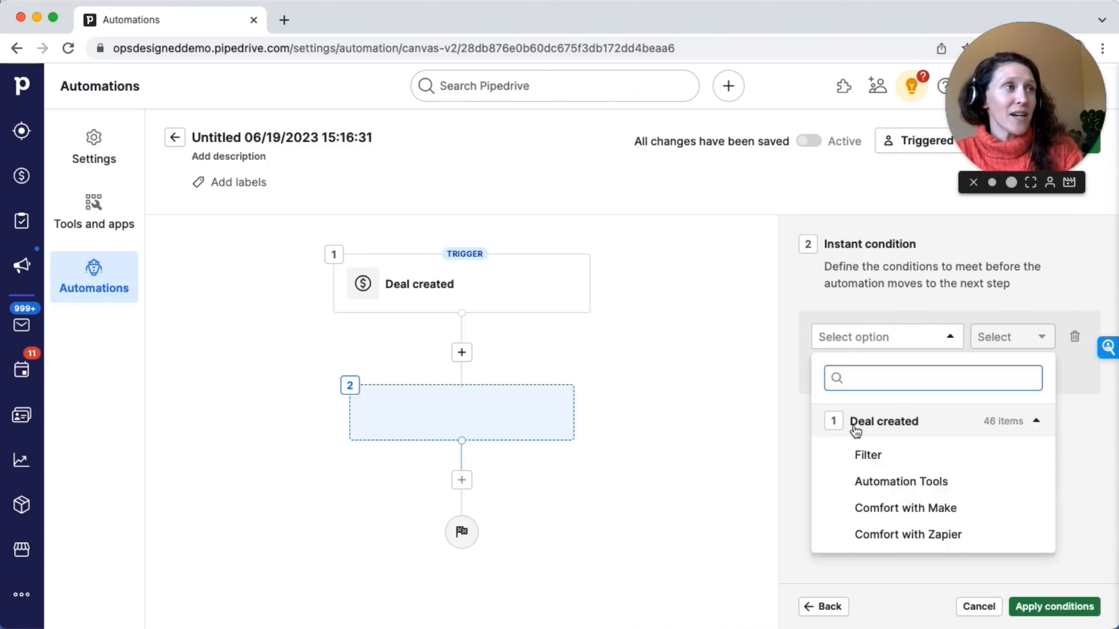
click(808, 609)
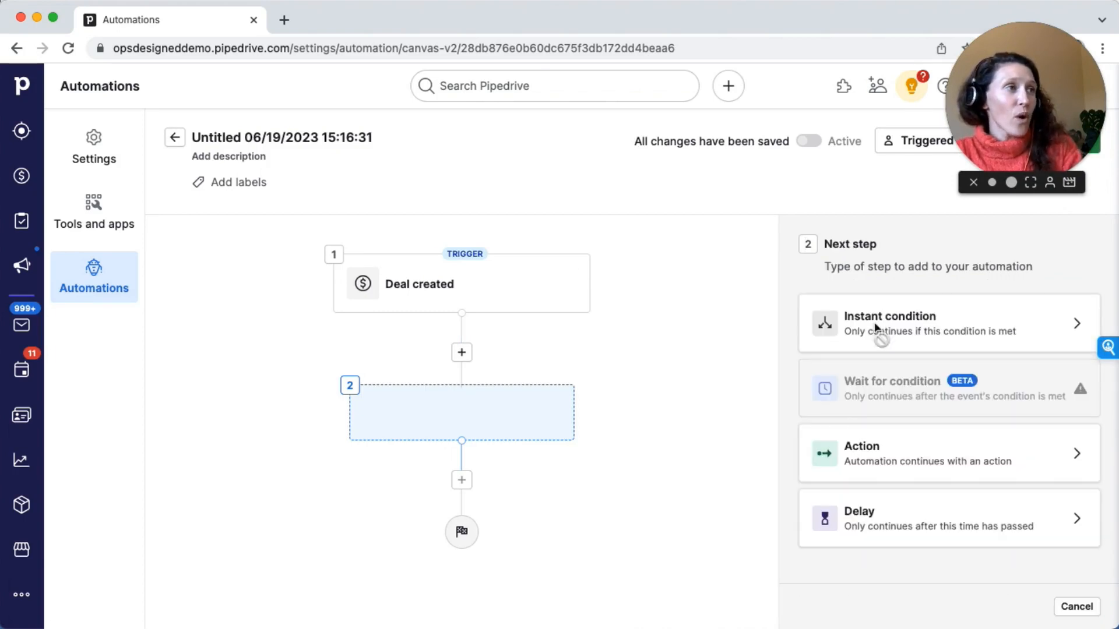
click(941, 464)
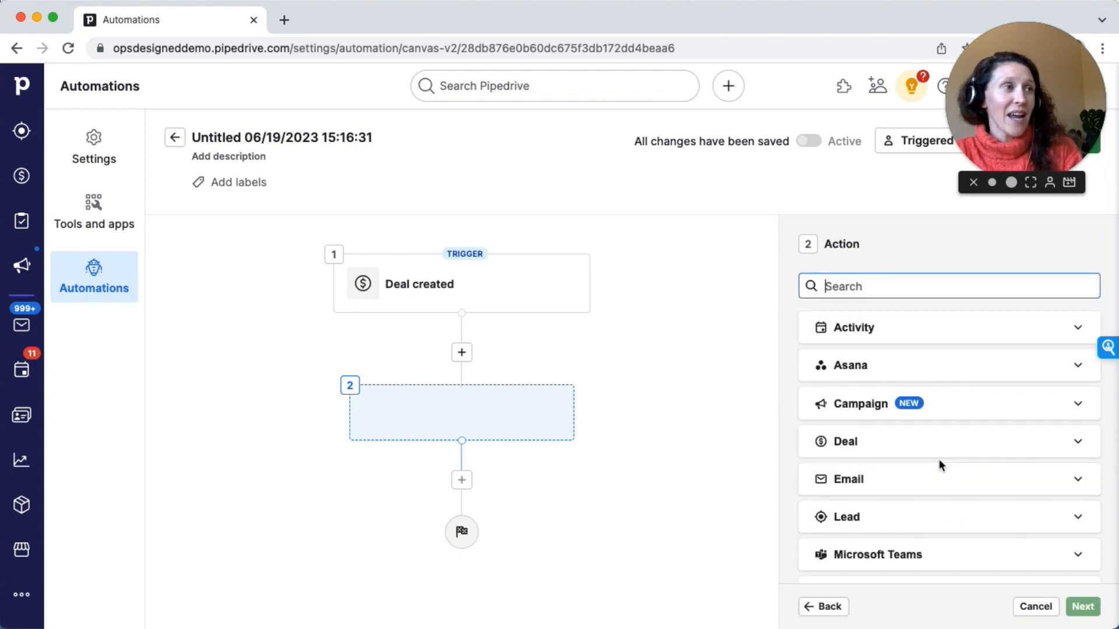
click(868, 332)
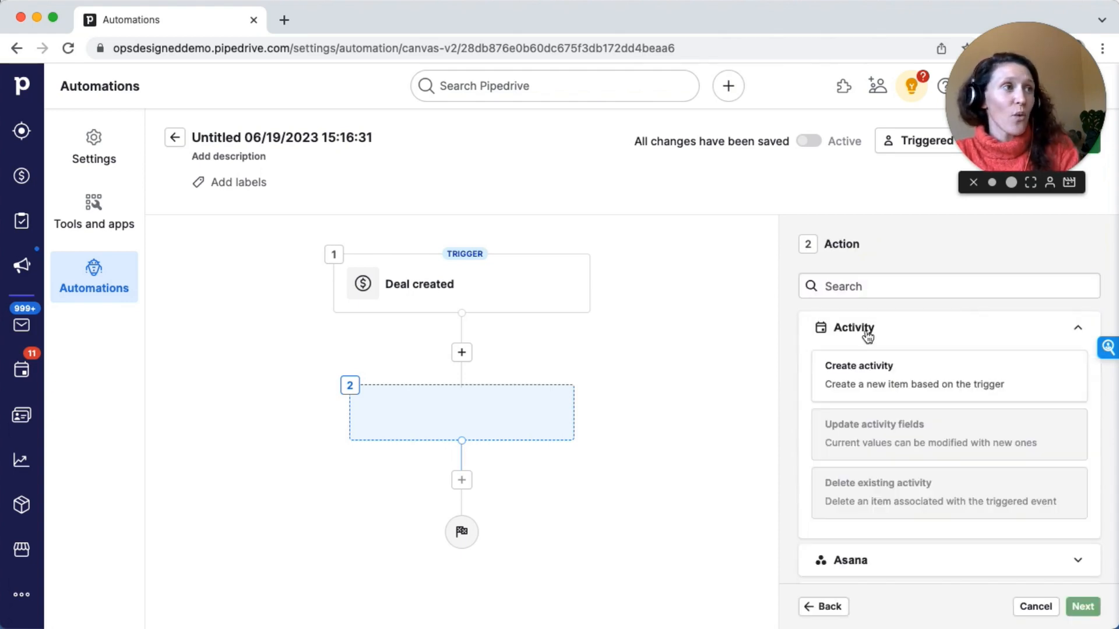
click(904, 382)
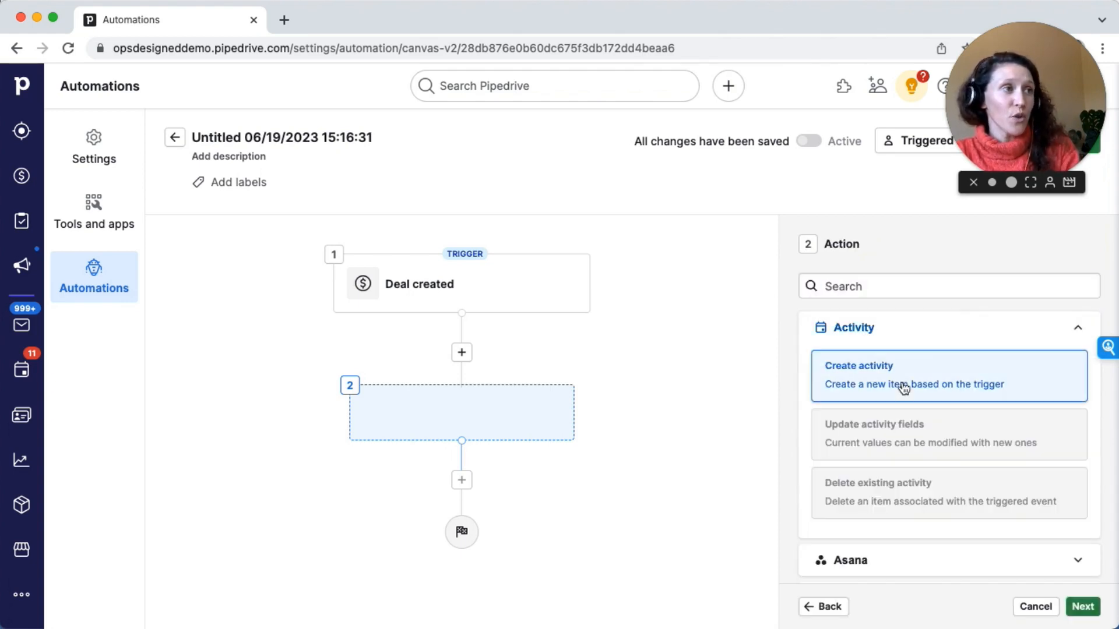
click(1082, 606)
Include the Done, Assigned to, Linked deal, Linked organization, Linked people and Note fields in the activity action
scroll(848, 299, down, 5)
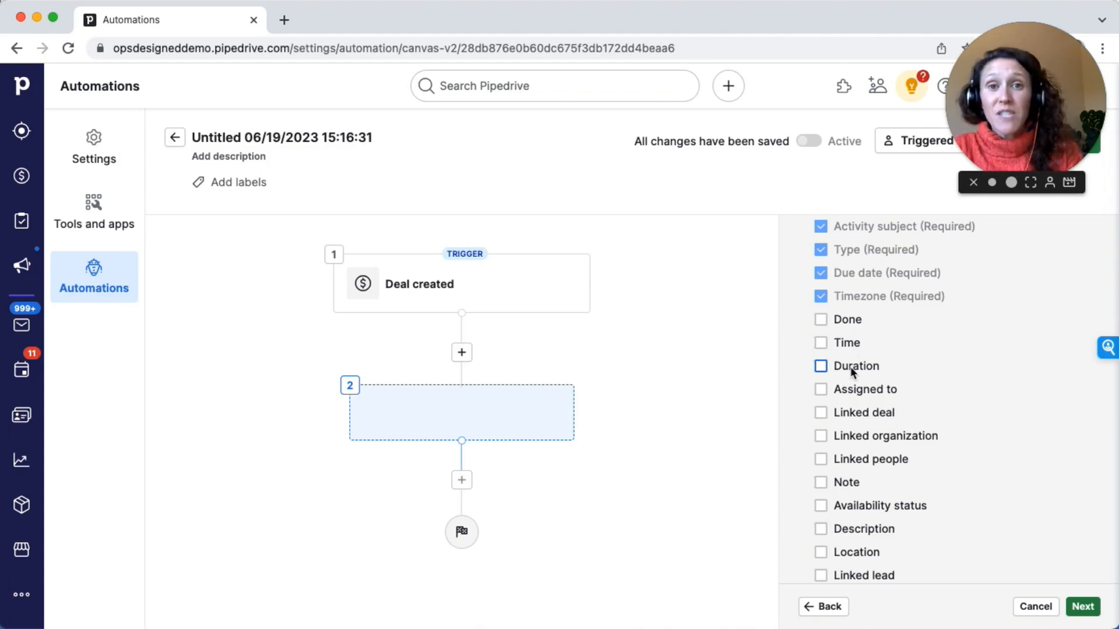
click(821, 324)
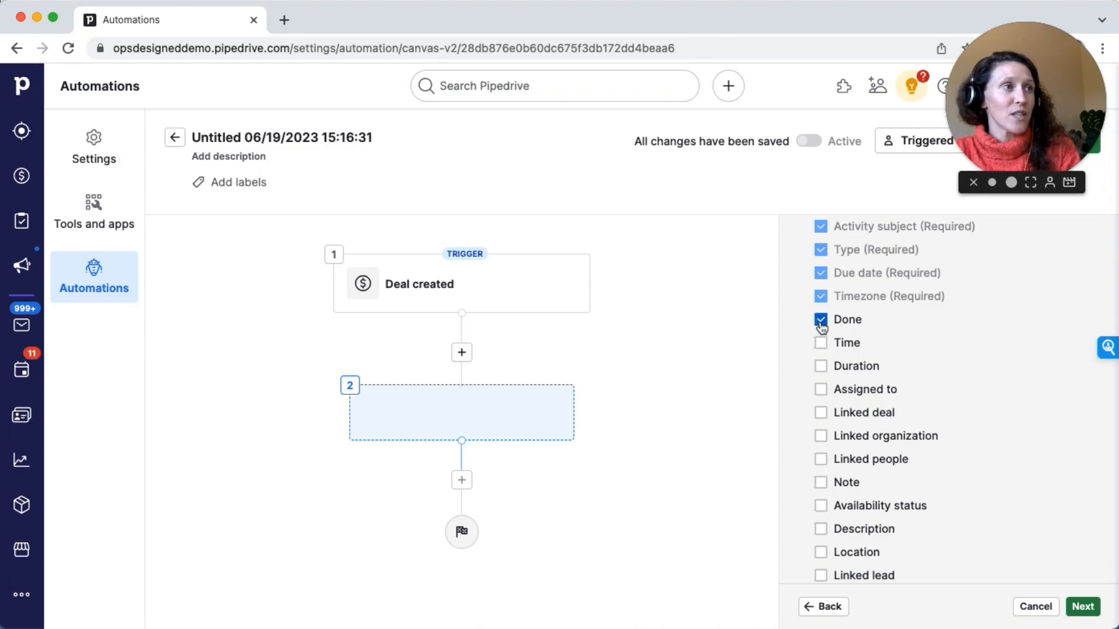
click(821, 389)
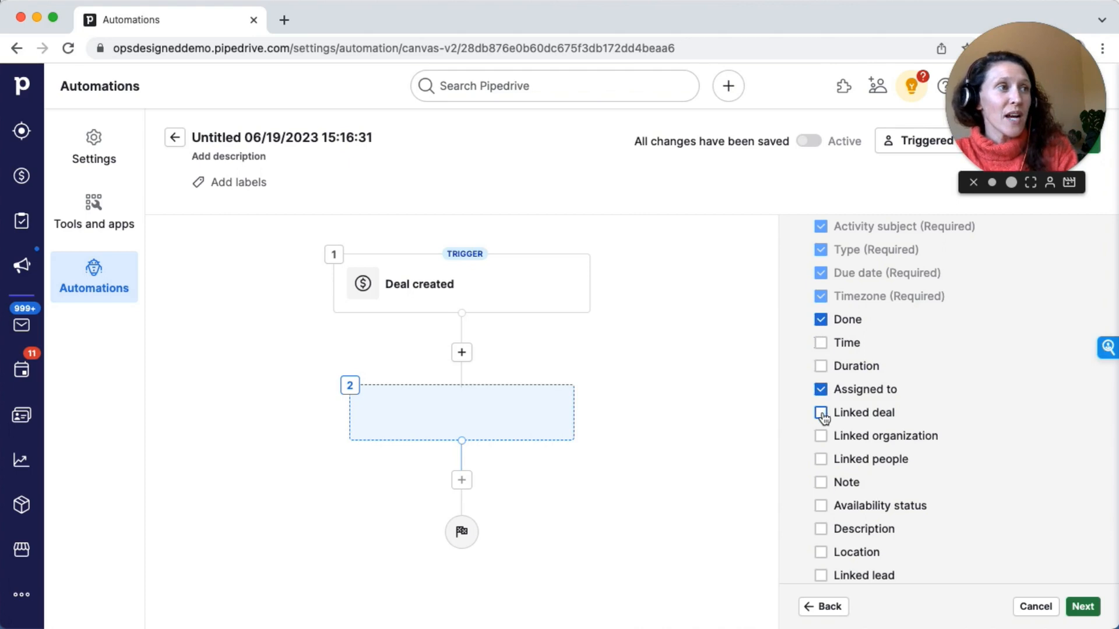
click(820, 413)
click(821, 436)
click(821, 459)
scroll(823, 463, down, 2)
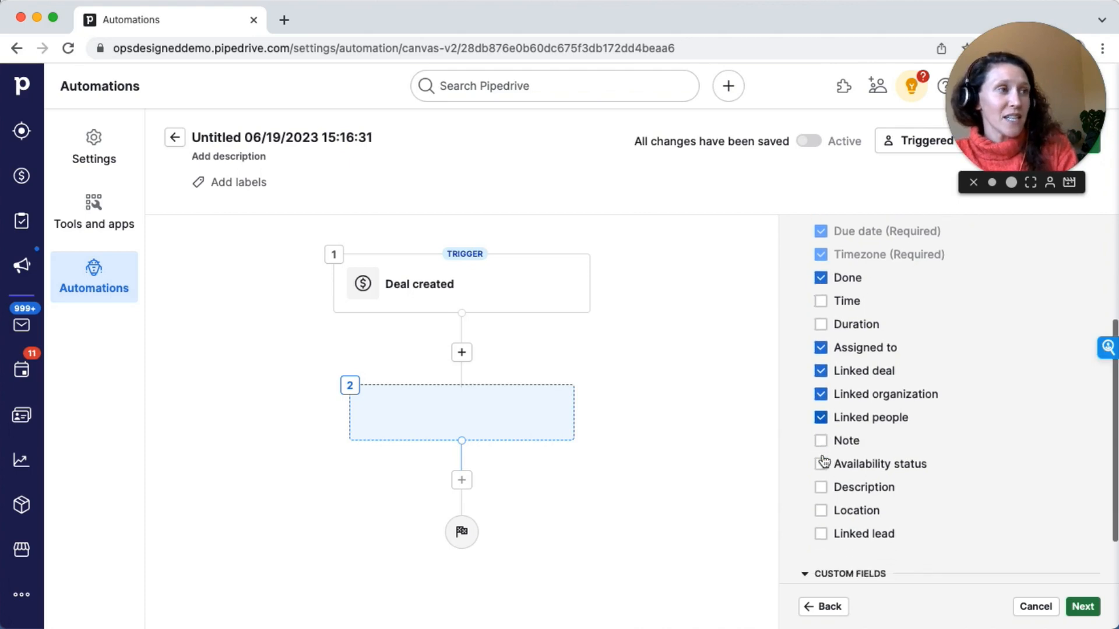
click(821, 441)
scroll(873, 486, down, 2)
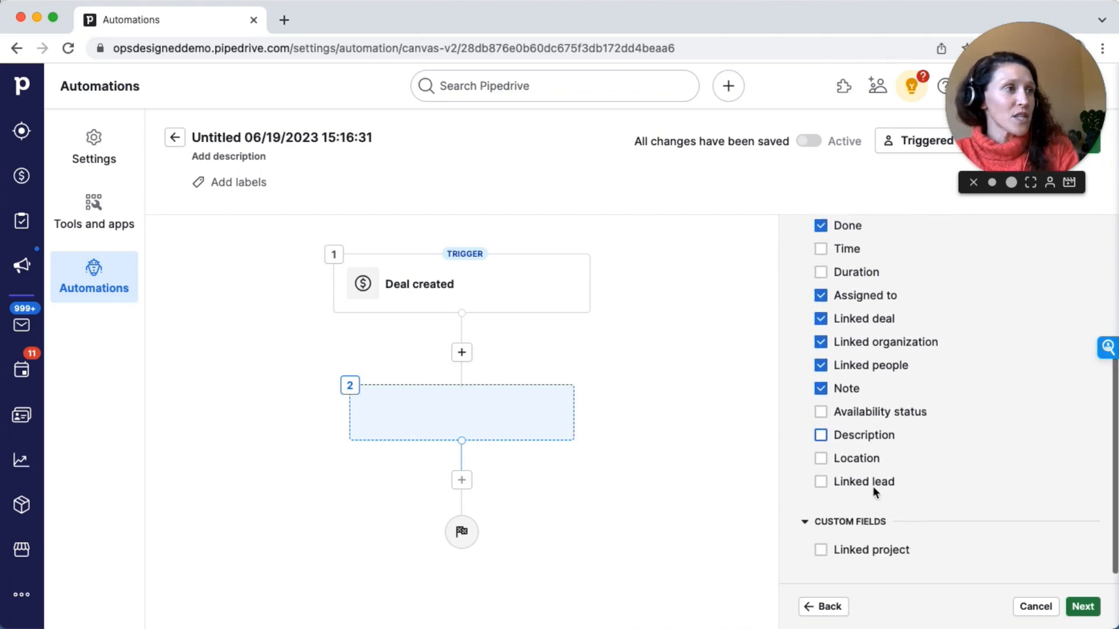
click(1082, 606)
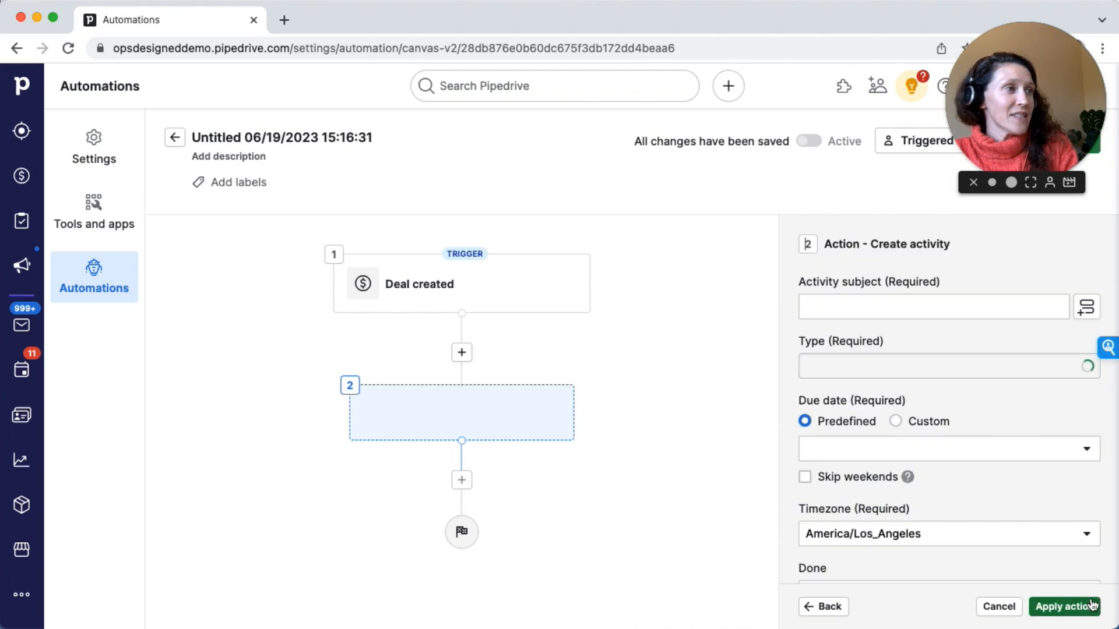
Set the activity subject to #1 Cold Outreach and the activity type to Cool Outreach
click(889, 308)
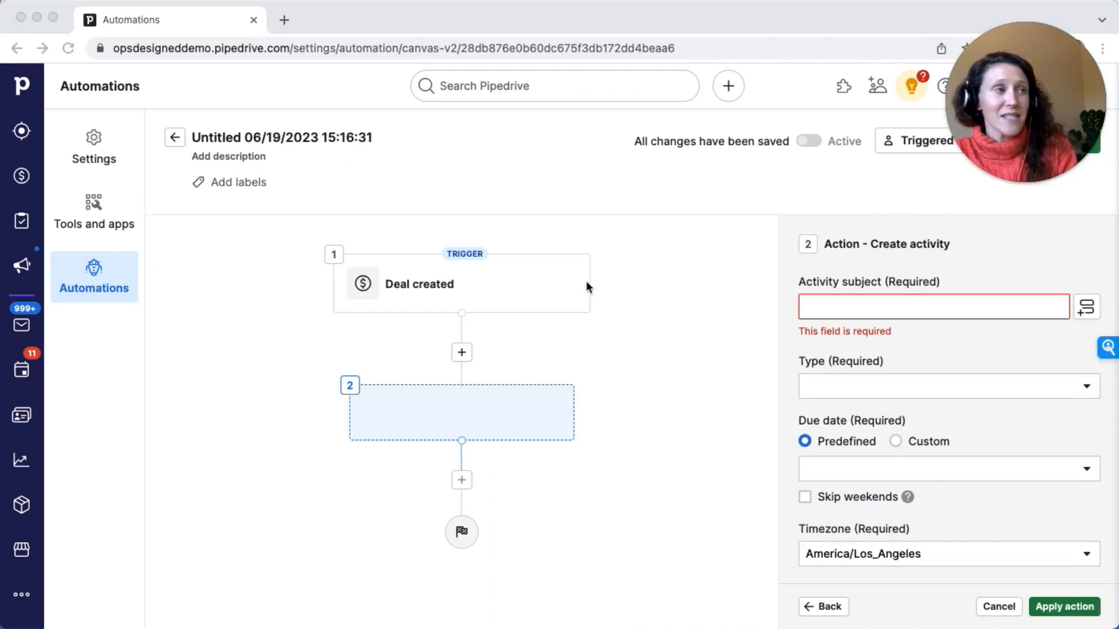
click(848, 297)
text(#1 Cold Outreach)
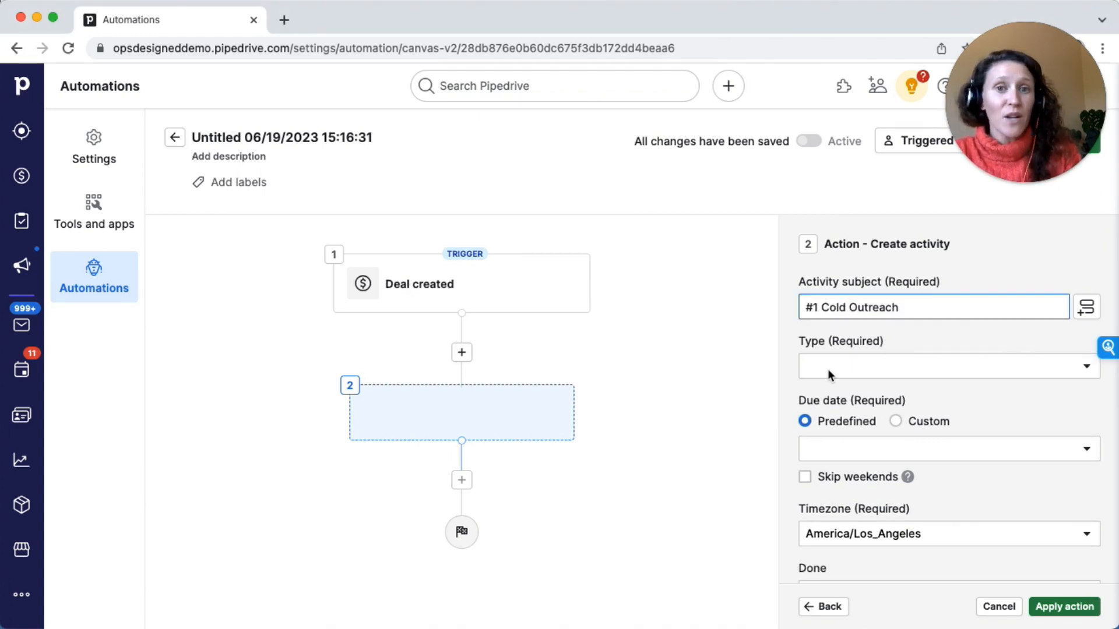
scroll(870, 344, down, 1)
click(870, 337)
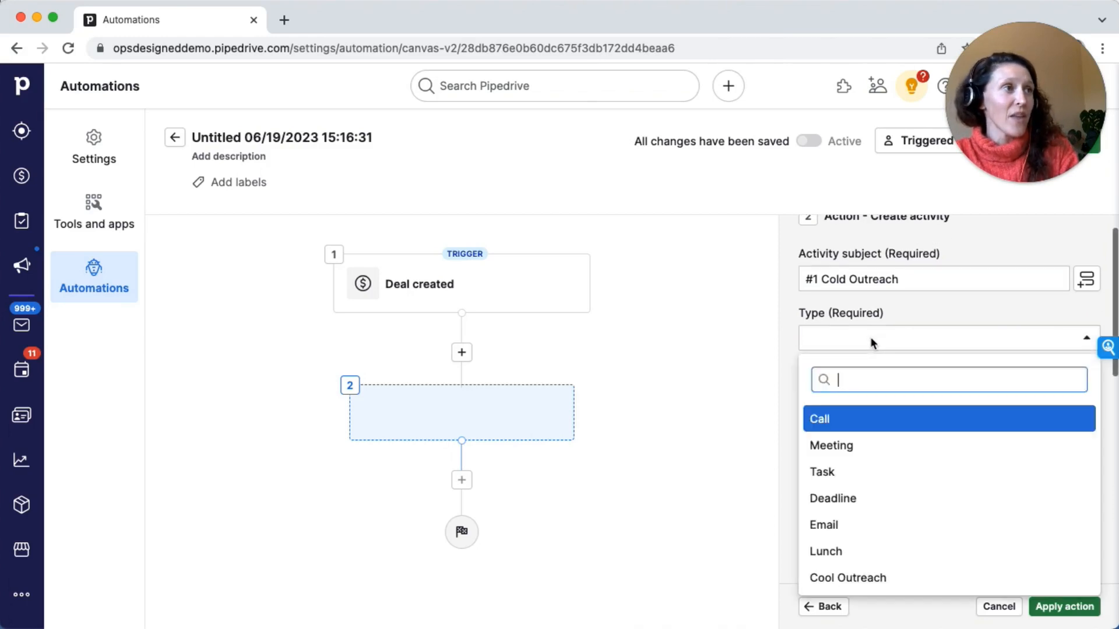
click(855, 577)
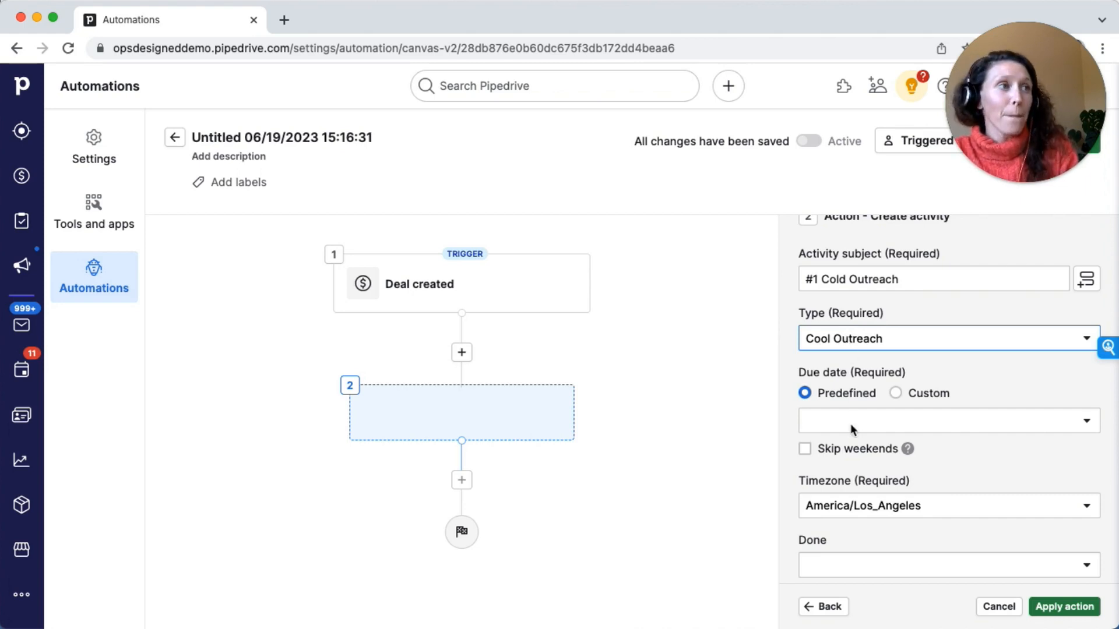
Set the due date to The same day and the Done field to No
scroll(851, 424, down, 2)
click(857, 359)
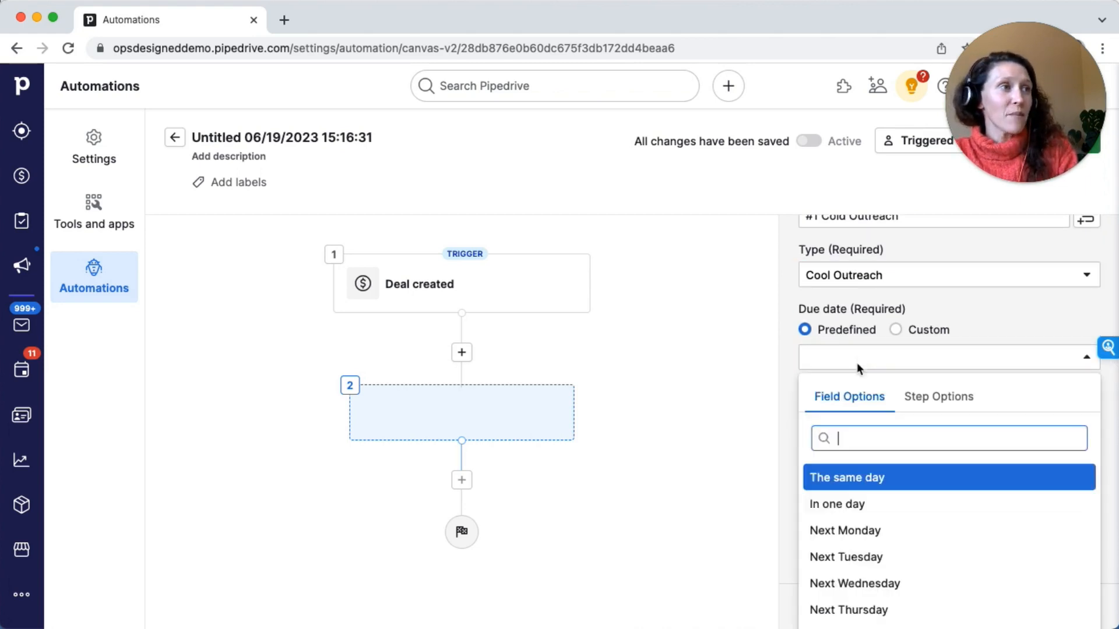
click(845, 475)
scroll(845, 360, down, 4)
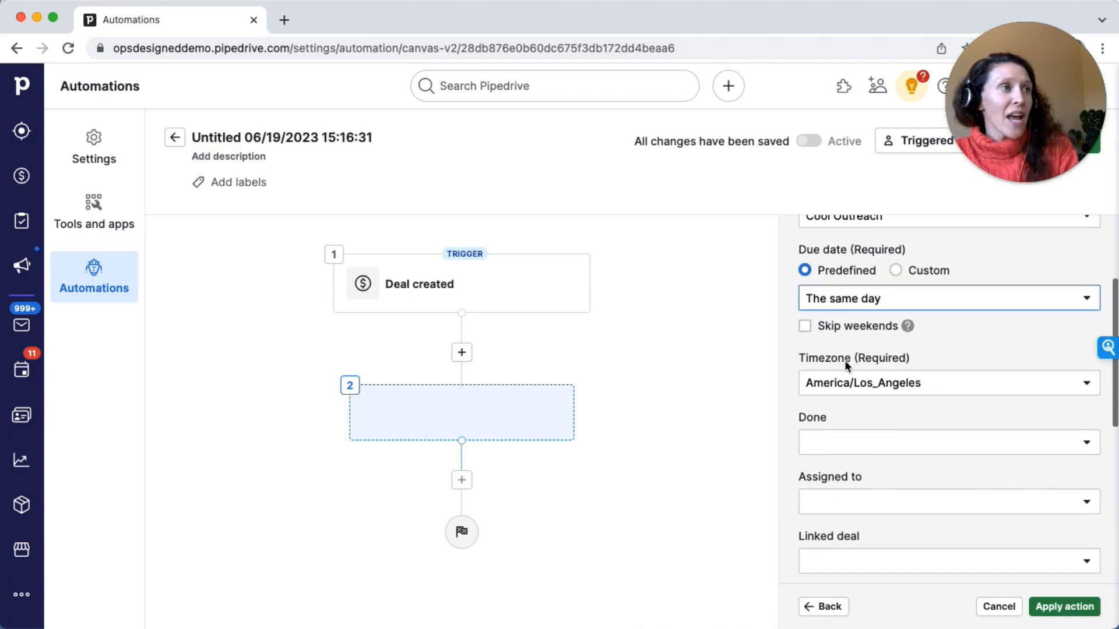
click(838, 384)
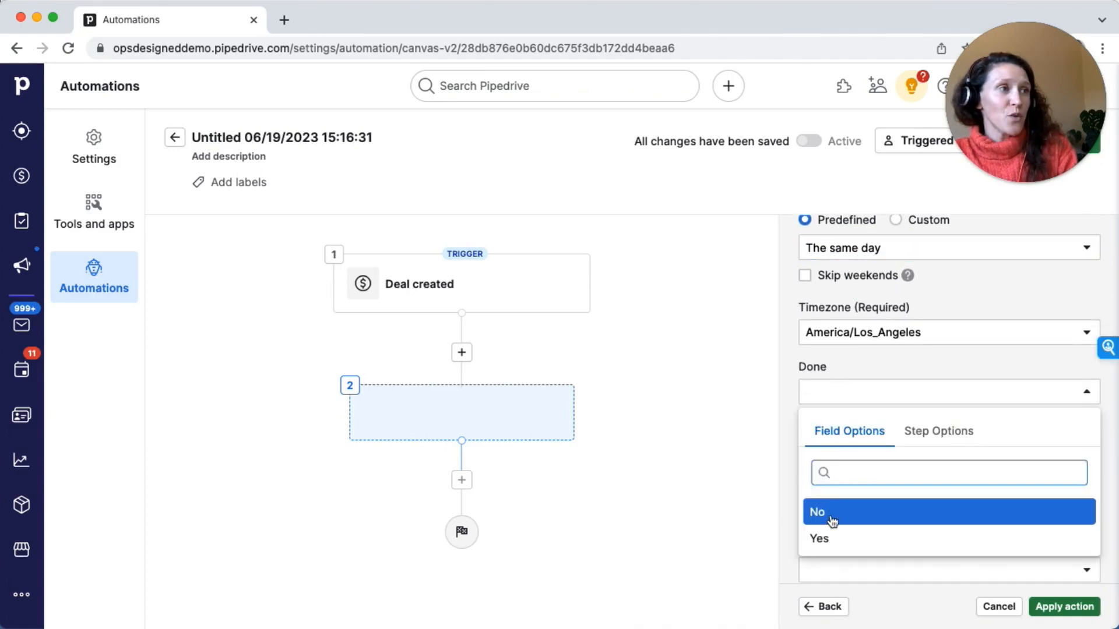
click(849, 513)
Assign the activity to the deal owner from the Deal created step
scroll(884, 325, down, 2)
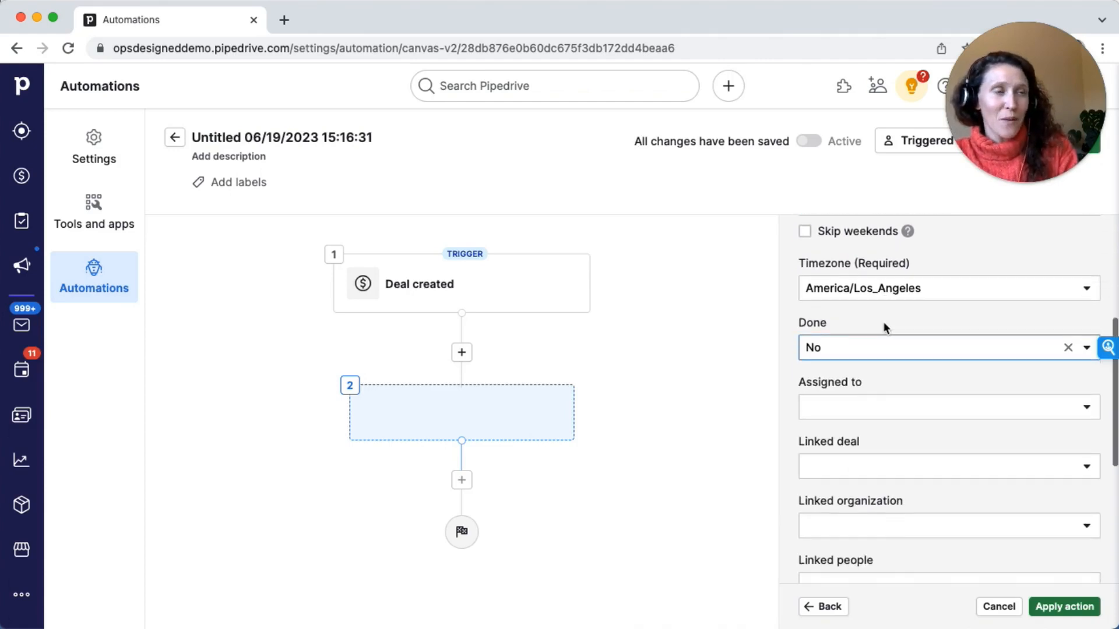
scroll(883, 321, down, 2)
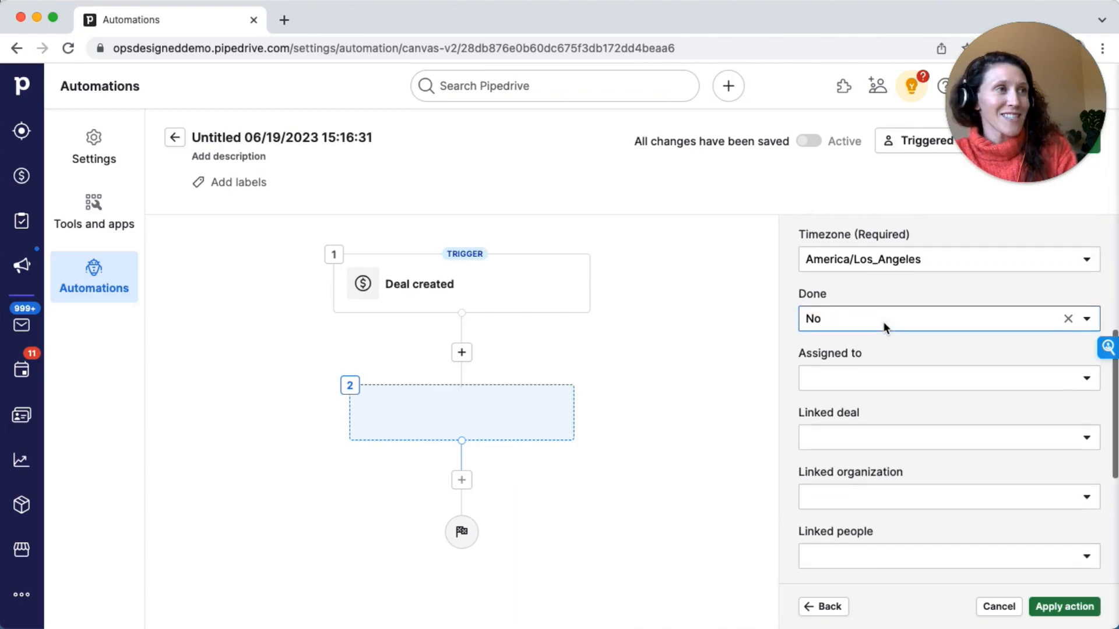
click(861, 378)
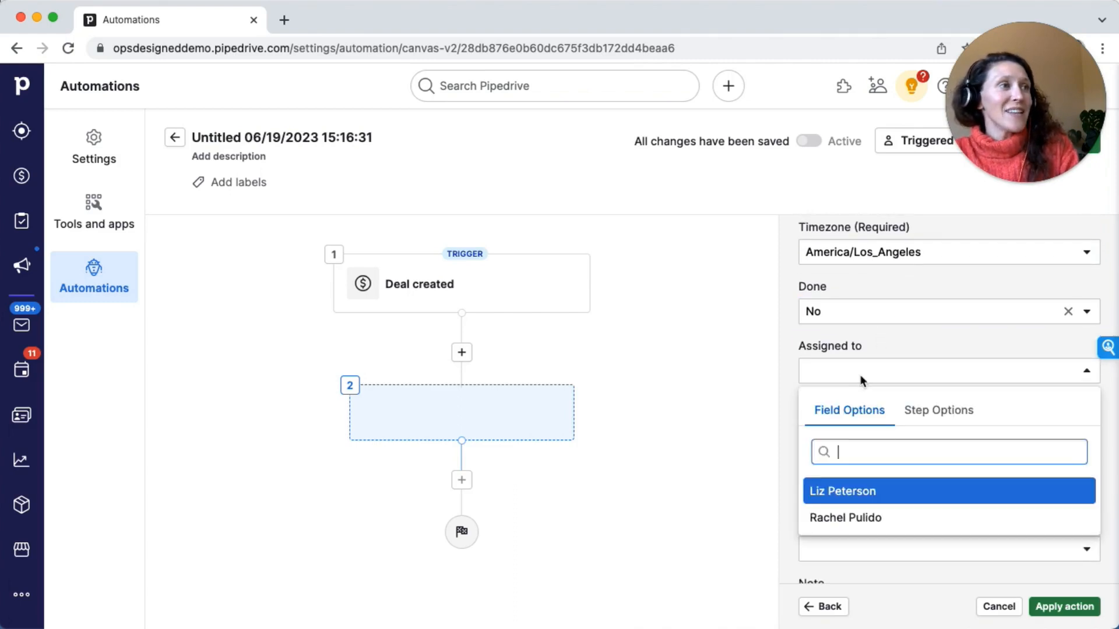
click(918, 411)
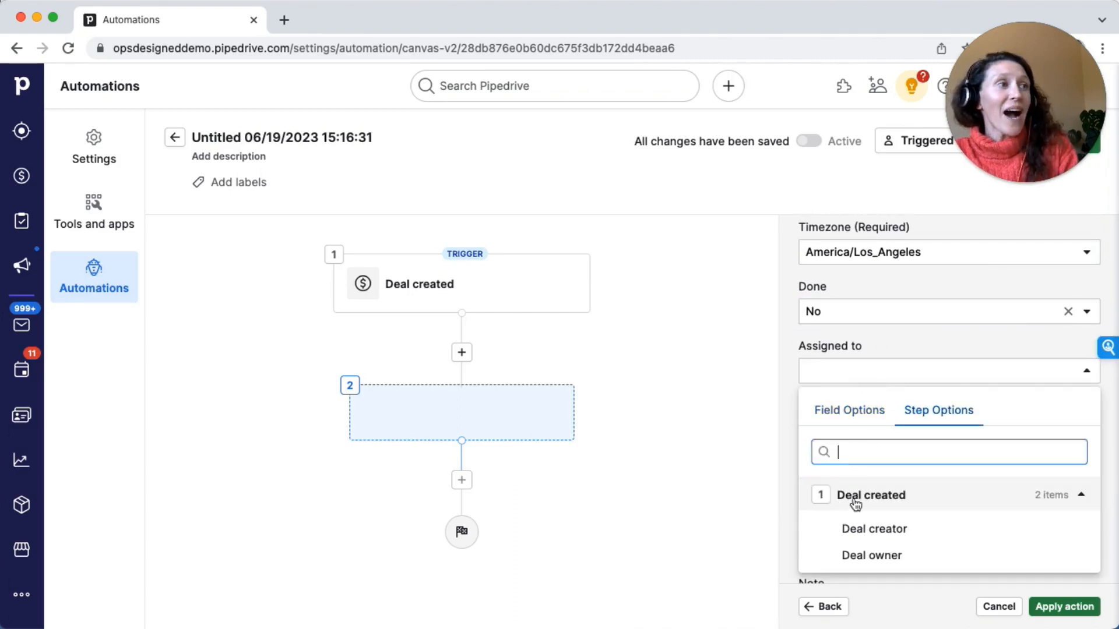
click(856, 555)
Link the activity to the trigger's deal and to the deal organization
scroll(859, 346, down, 2)
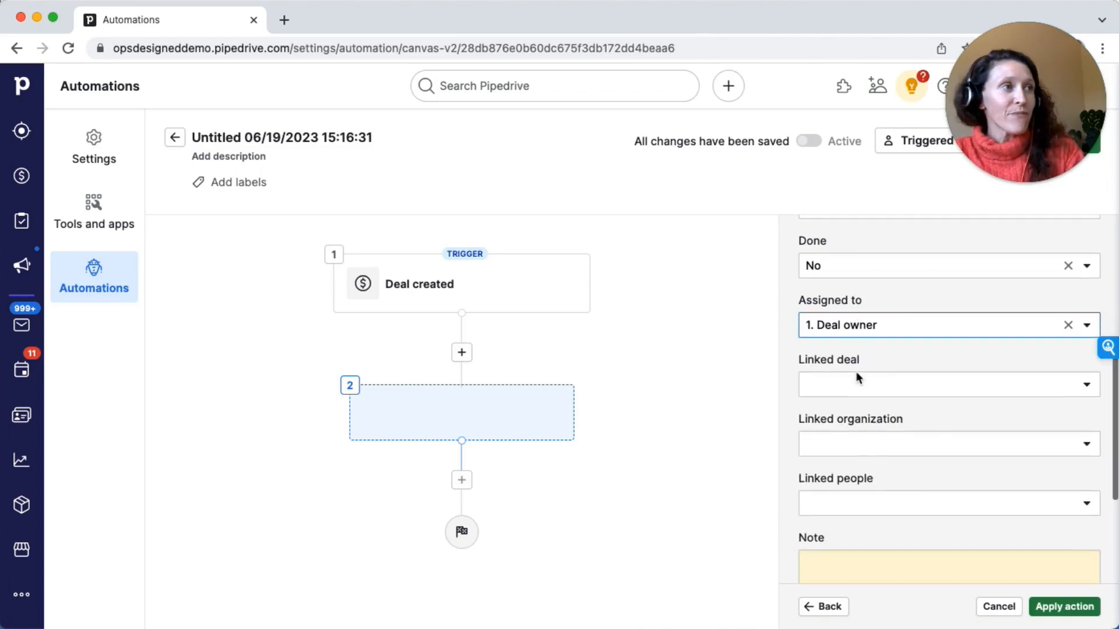
click(855, 382)
click(853, 536)
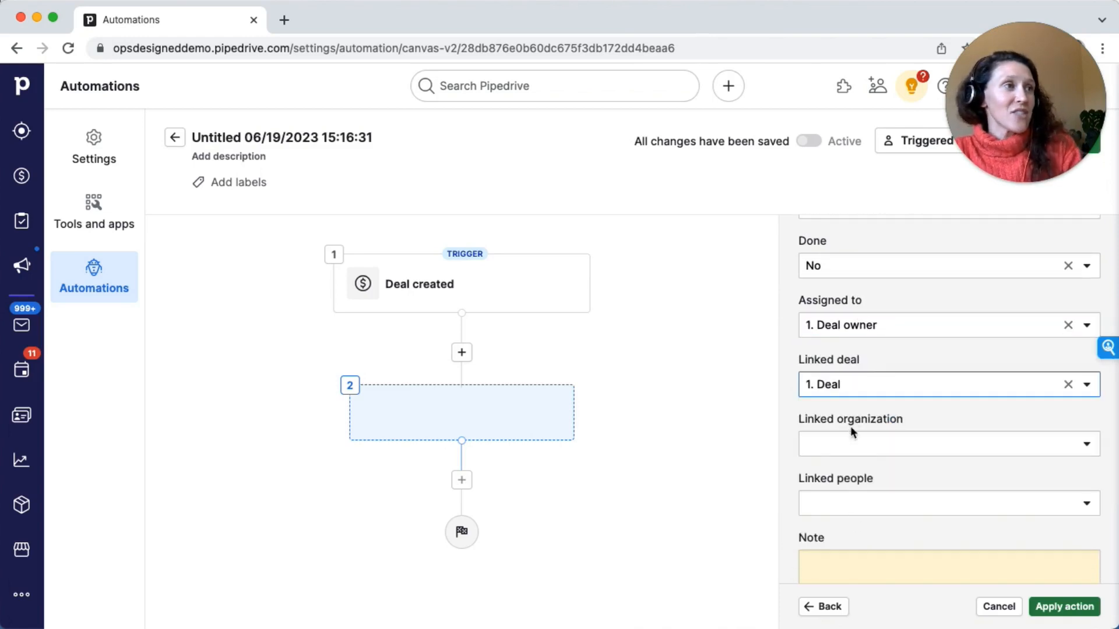
click(851, 444)
click(867, 602)
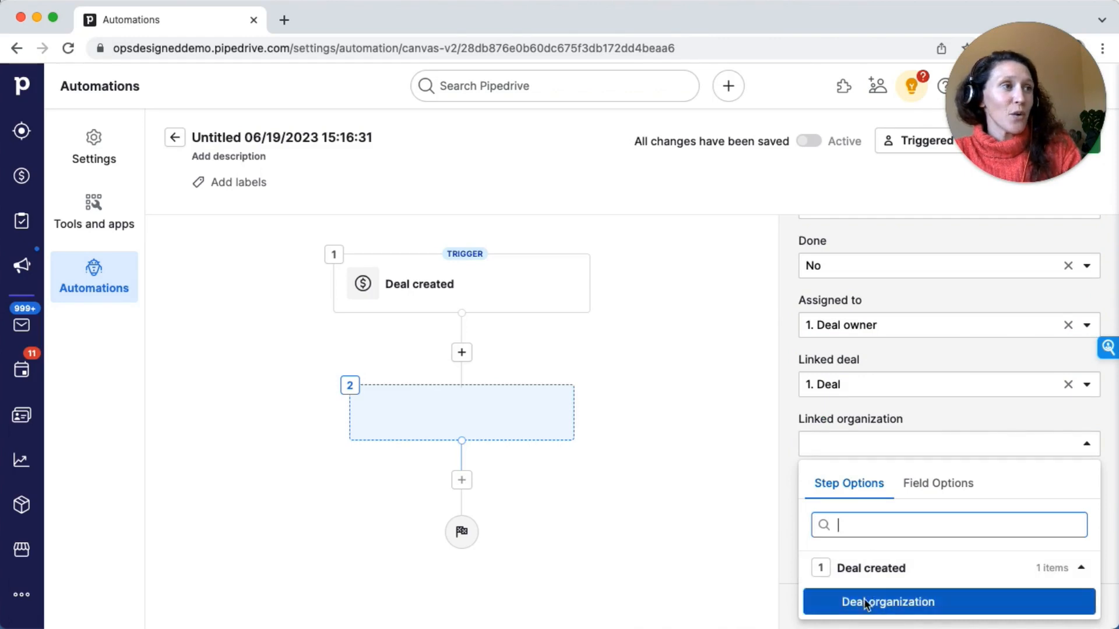
Link the deal contact person from the Deal created step as the activity's linked people
scroll(861, 443, down, 1)
click(855, 466)
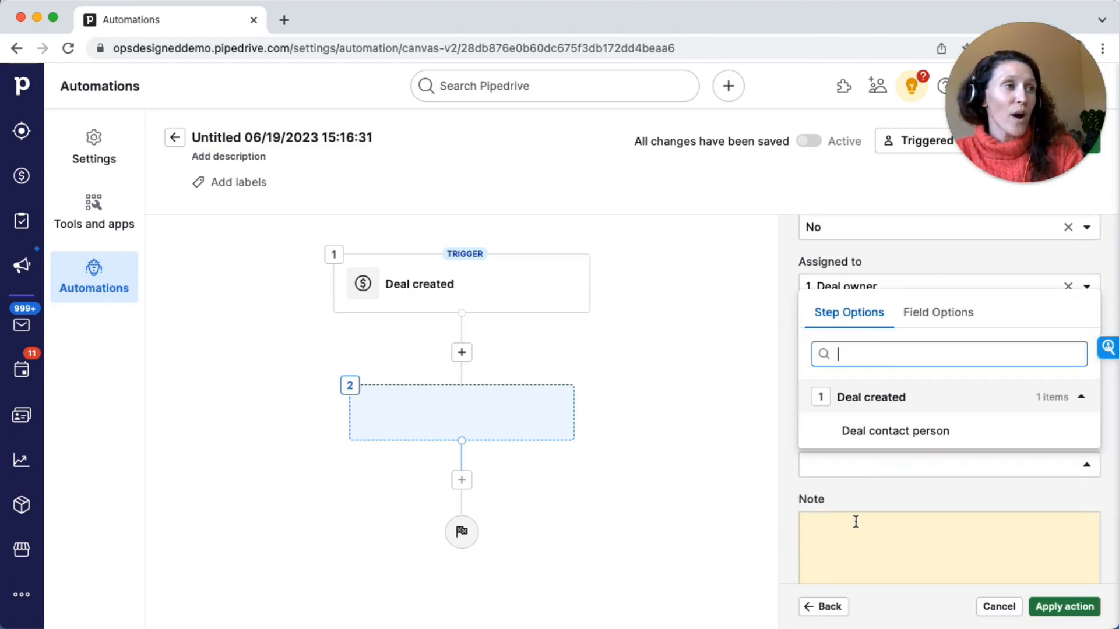
click(853, 430)
scroll(855, 508, down, 1)
scroll(856, 509, down, 1)
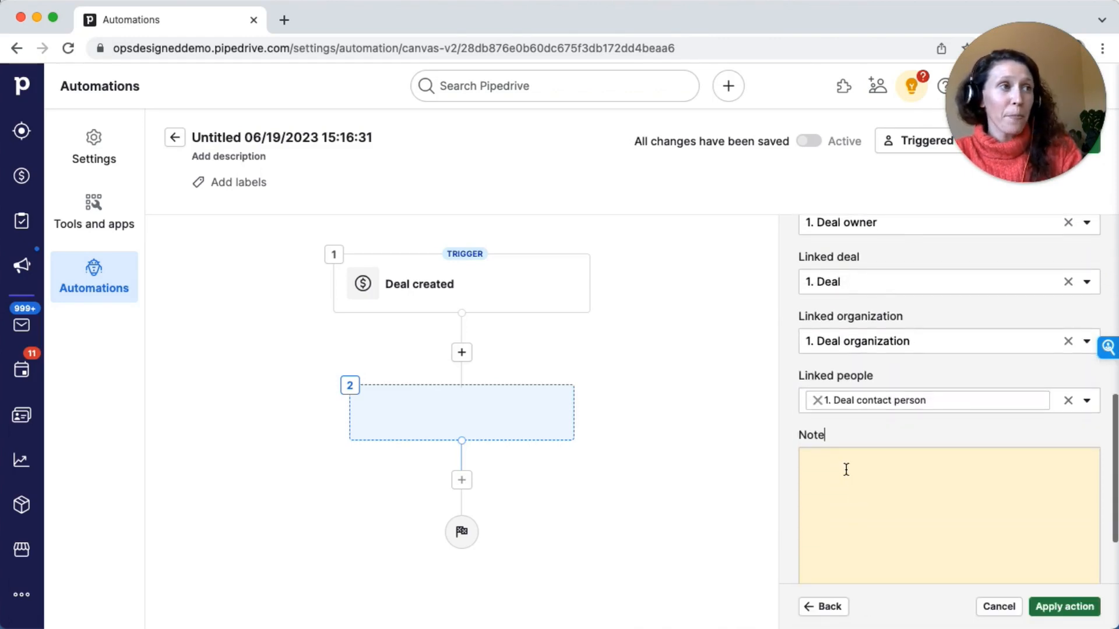
Paste the prepared call instructions into the activity note
click(843, 455)
scroll(843, 453, down, 1)
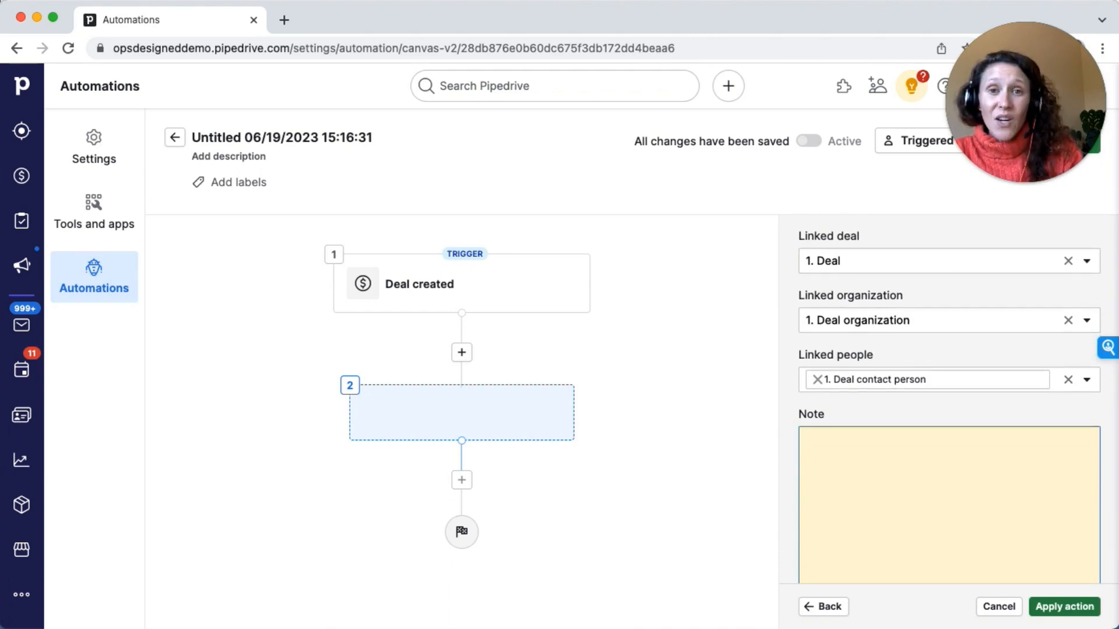
key(super+Tab)
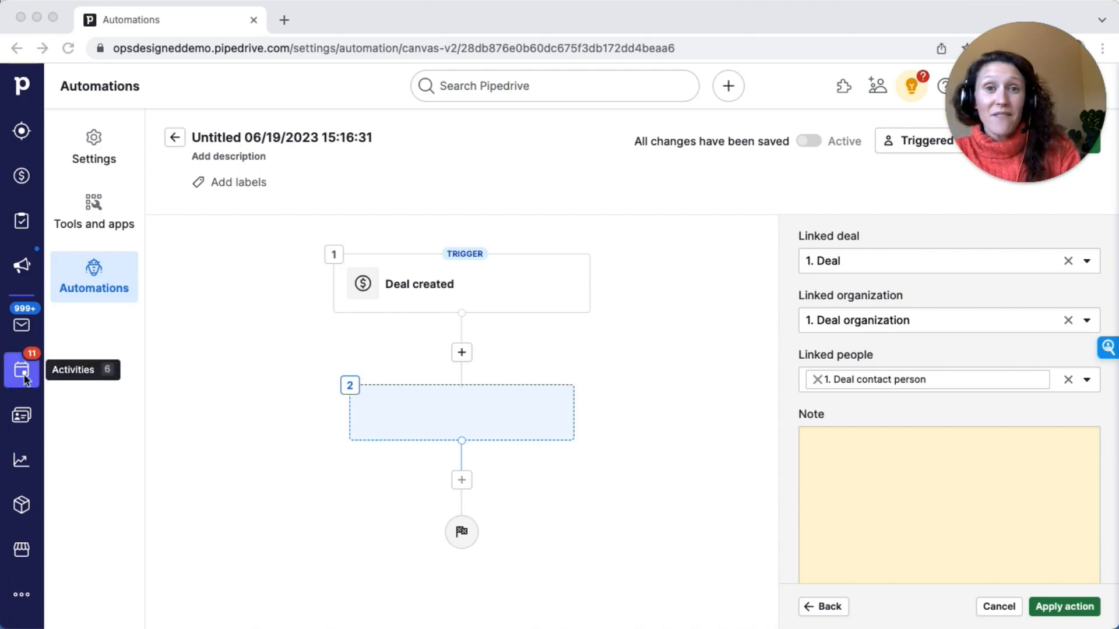
click(810, 444)
key(super+v)
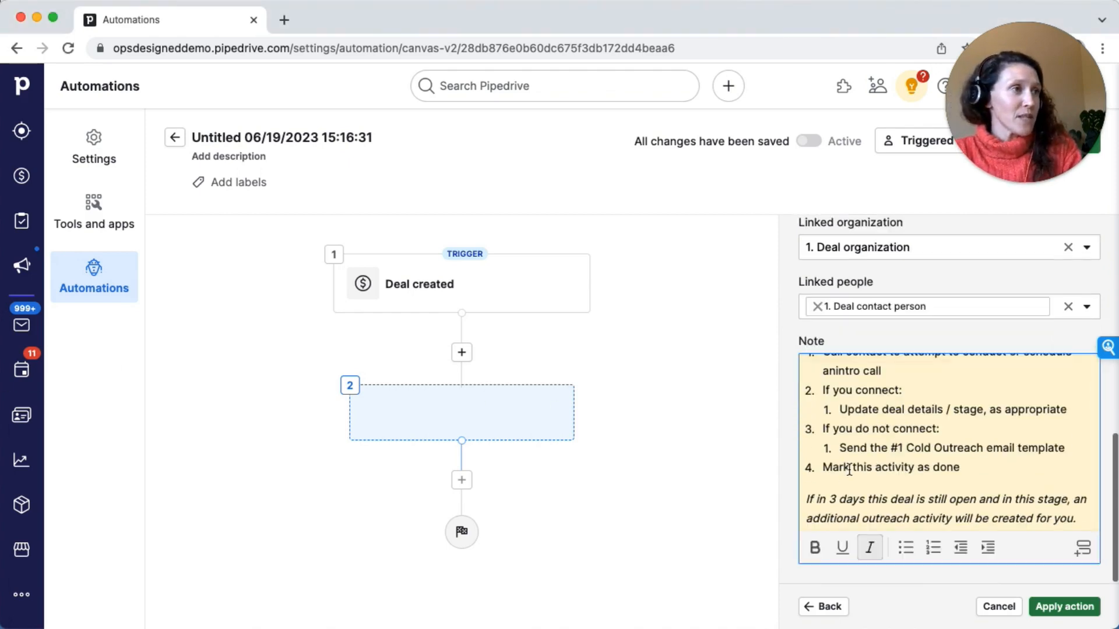
Correct the note's first instruction so it reads "an intro call"
scroll(849, 466, up, 3)
click(825, 378)
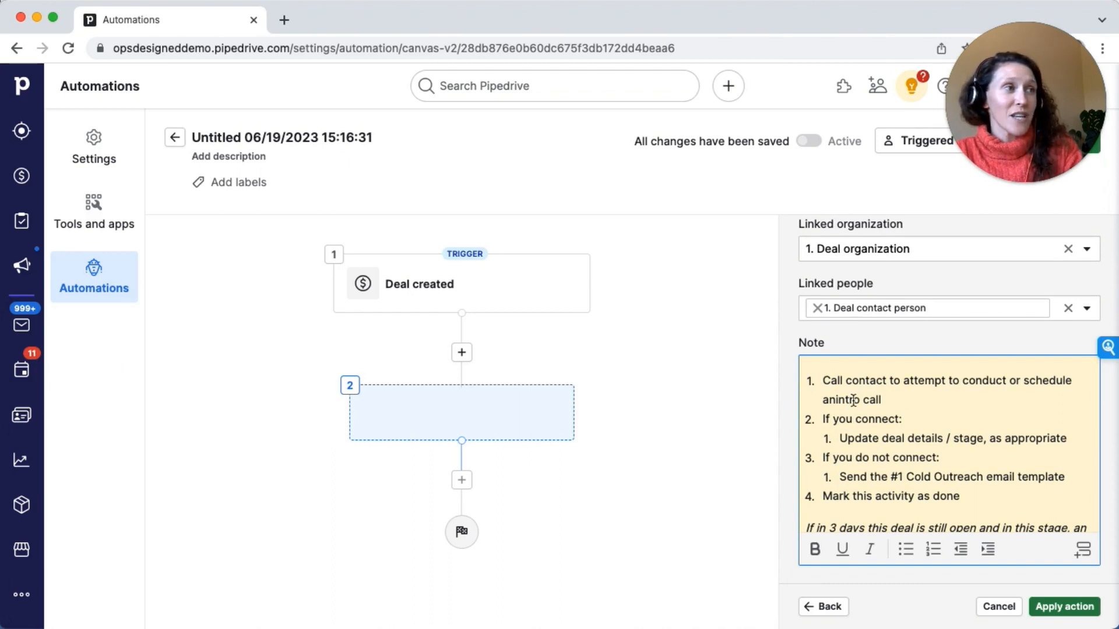
click(835, 400)
scroll(820, 420, down, 1)
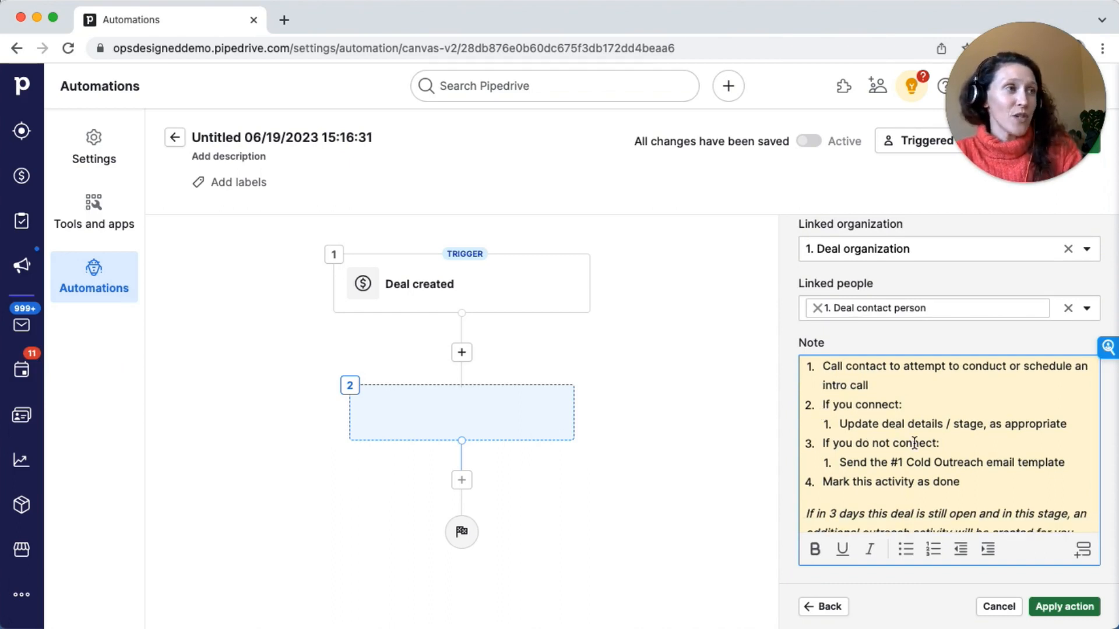
scroll(901, 466, down, 1)
scroll(883, 469, down, 1)
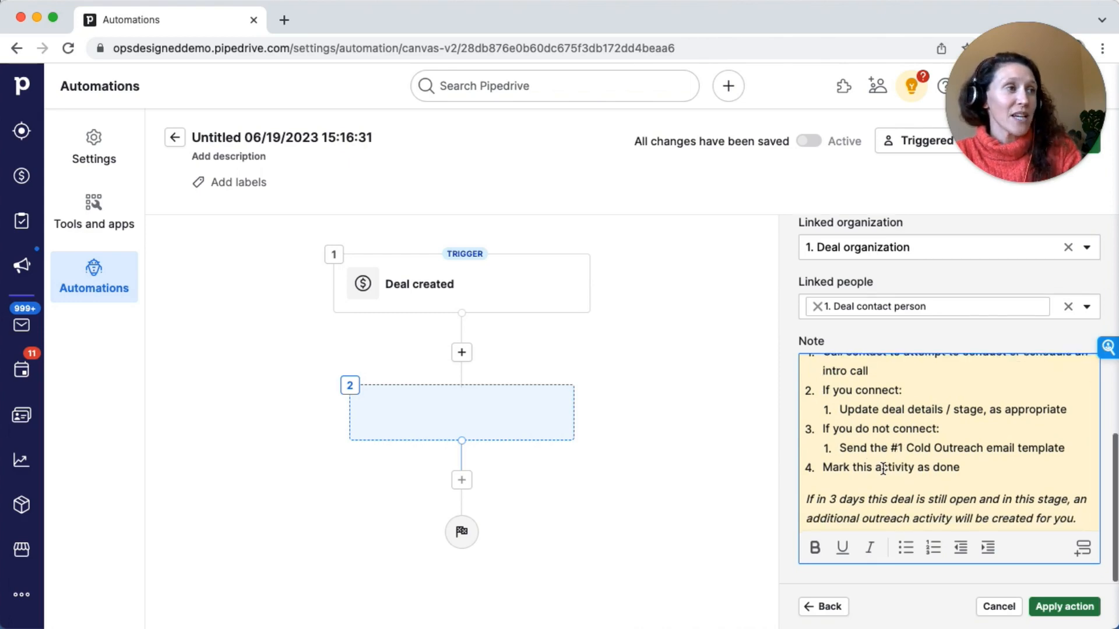
Highlight the note's closing italic paragraph and apply the Create activity action
click(817, 498)
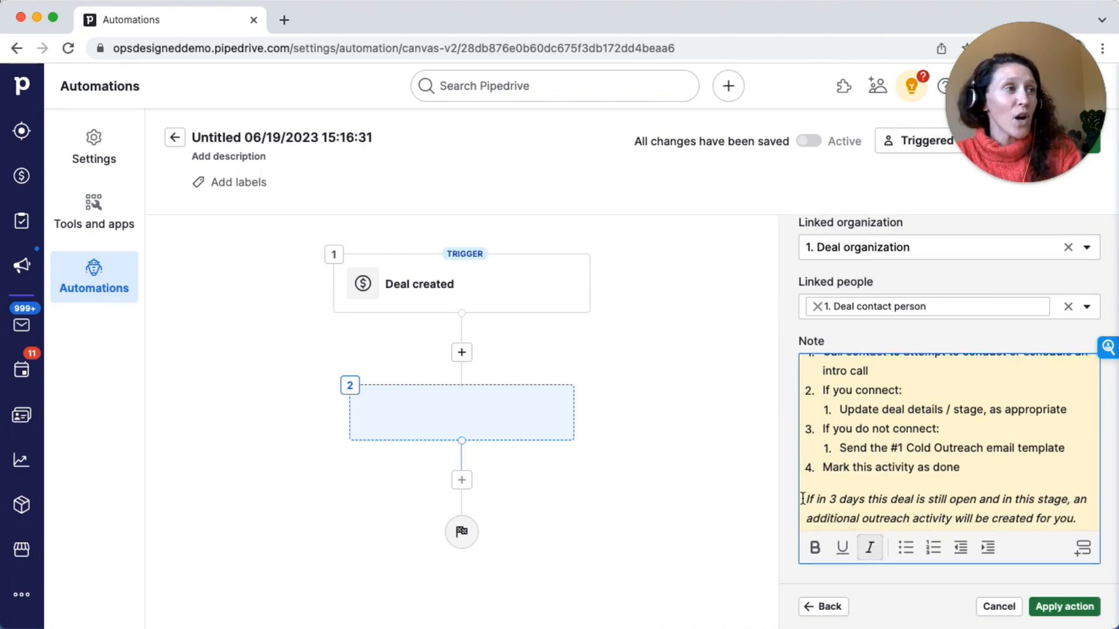
drag(1077, 520, 797, 485)
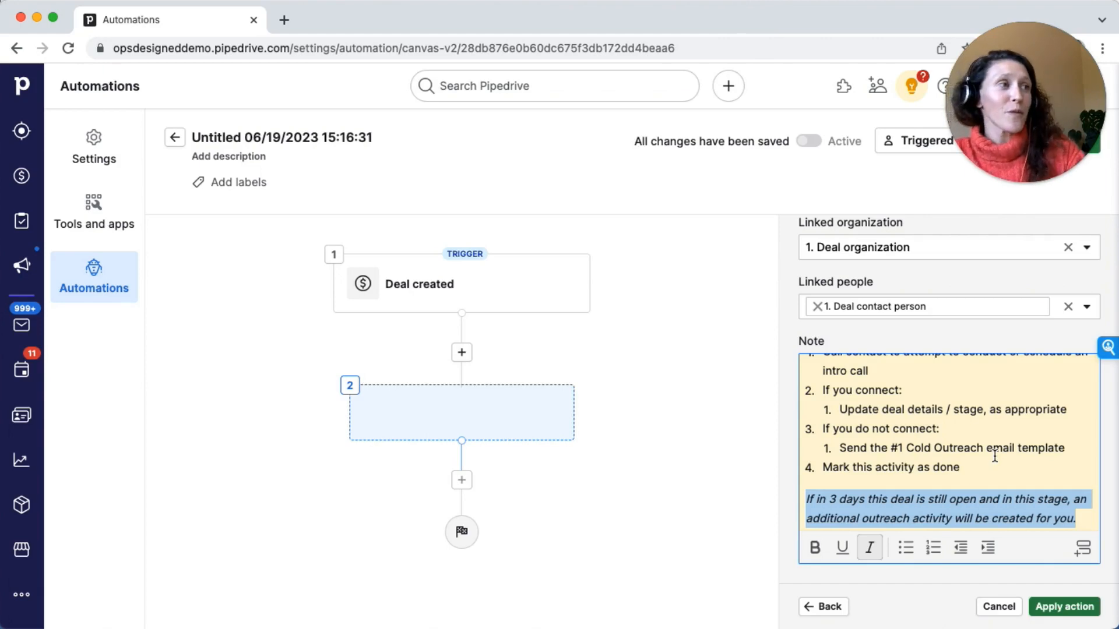
click(1065, 608)
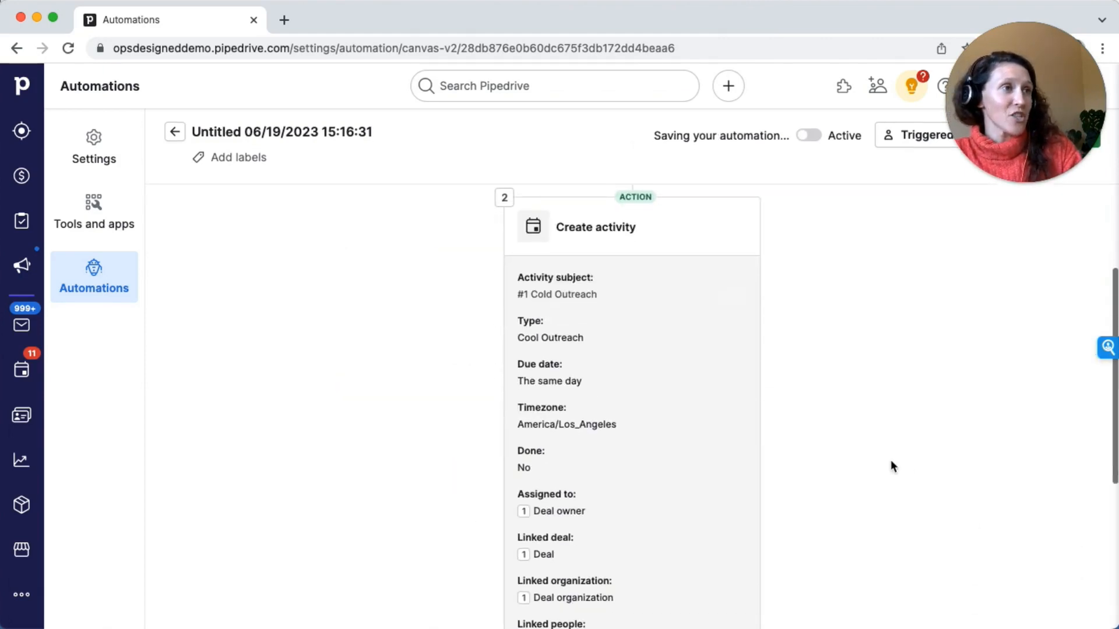
Rename the automation to #1 Cold Outreach Activity
drag(939, 50, 177, 480)
click(254, 133)
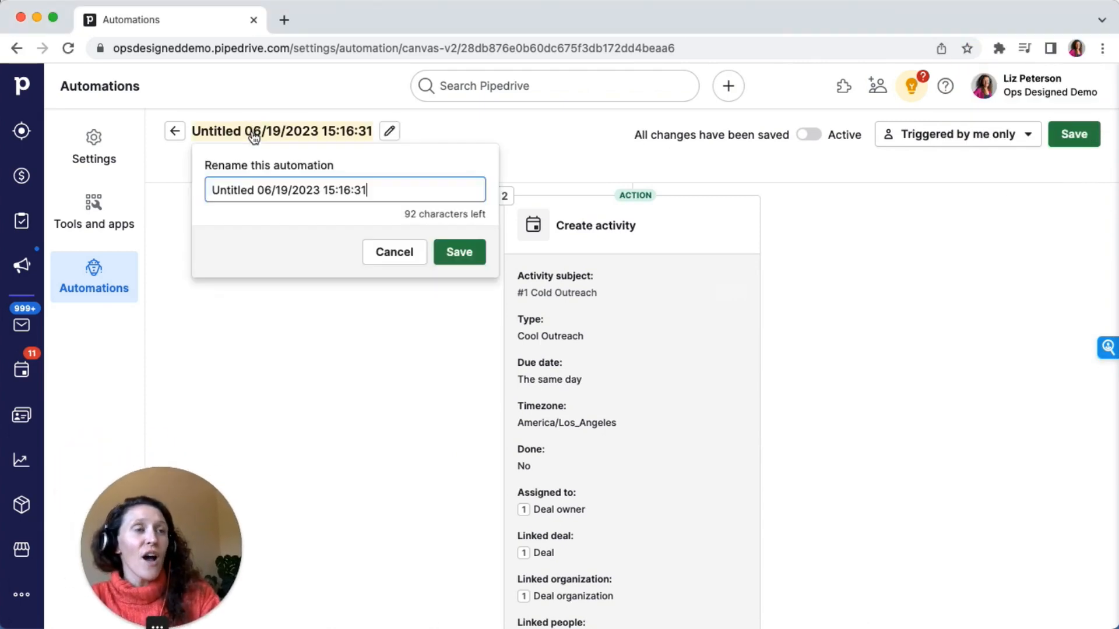
key(super+a)
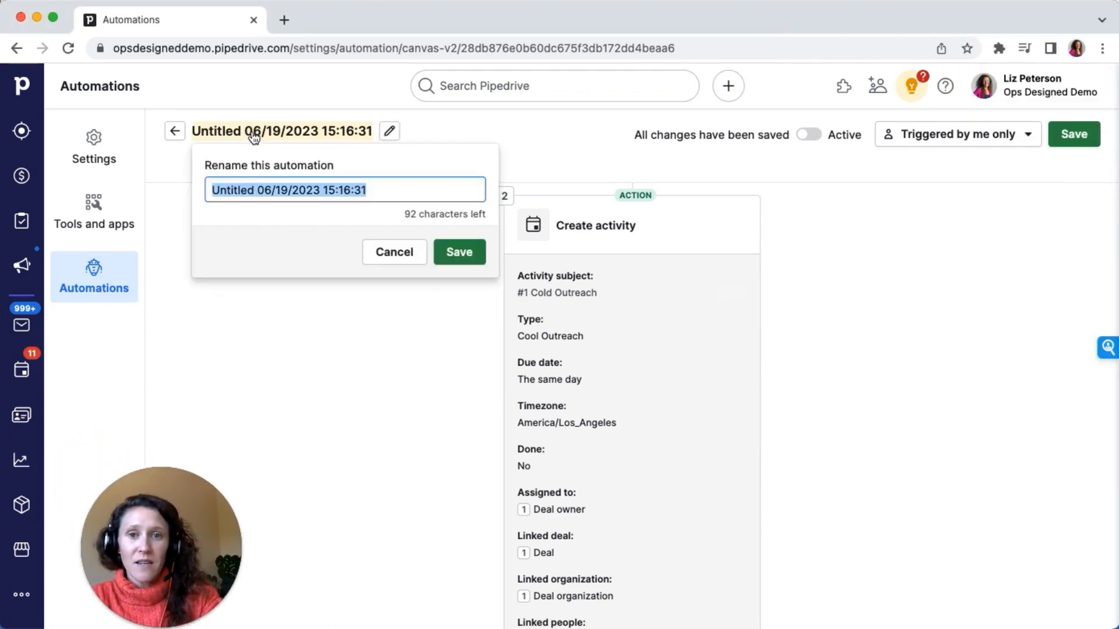
text(#1 Cold Ou)
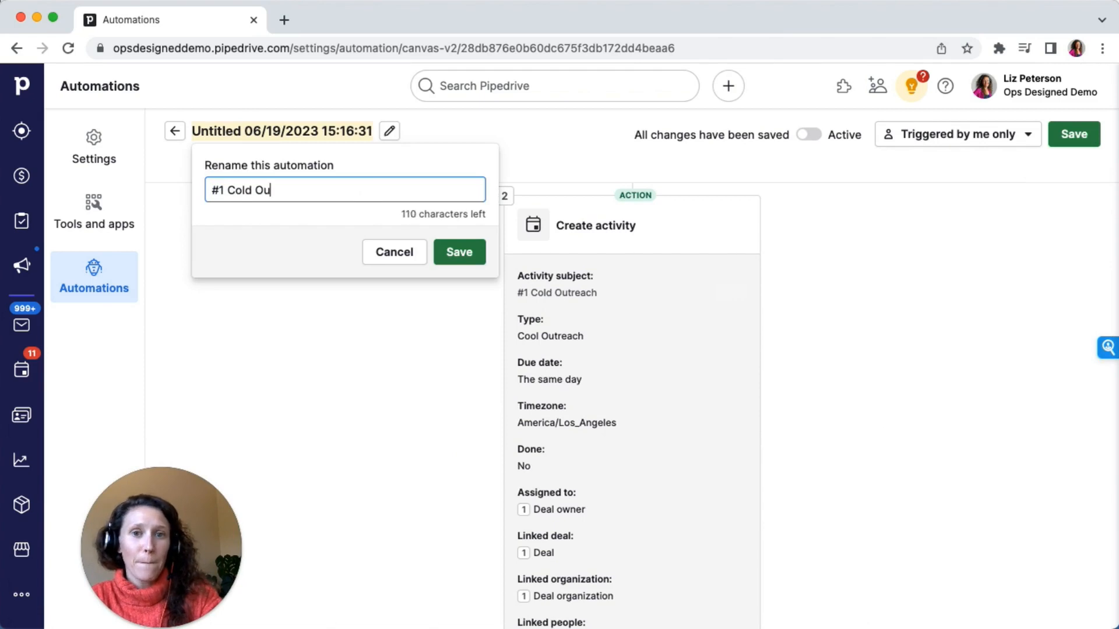
text(reach Ac)
key(BackSpace)
key(BackSpace)
key(BackSpace)
key(BackSpace)
key(BackSpace)
key(BackSpace)
key(BackSpace)
key(BackSpace)
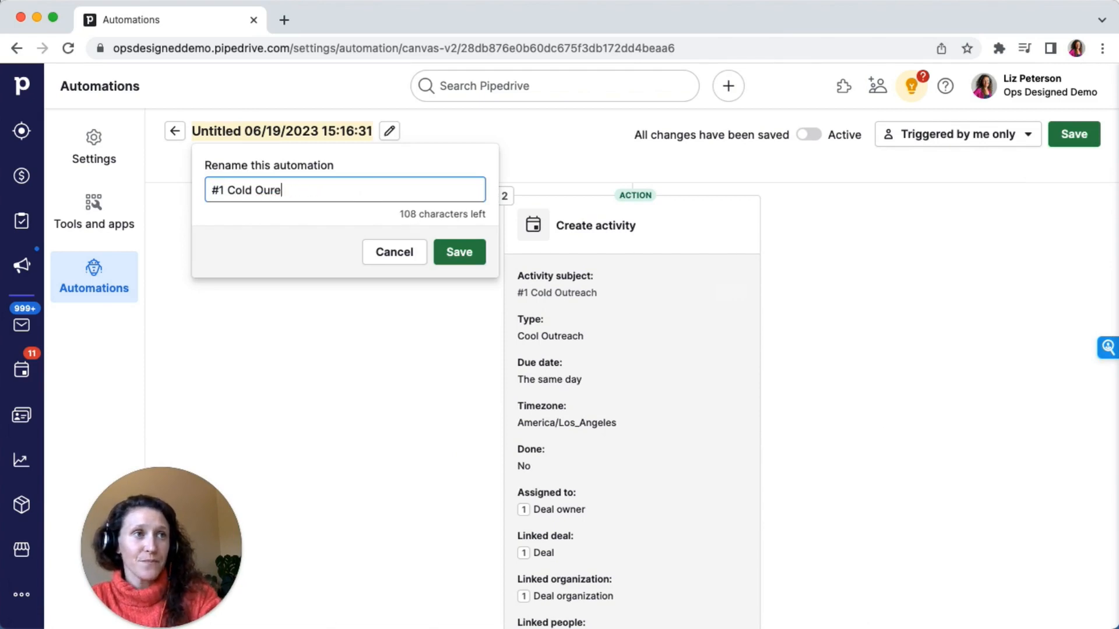
text(treach Activity)
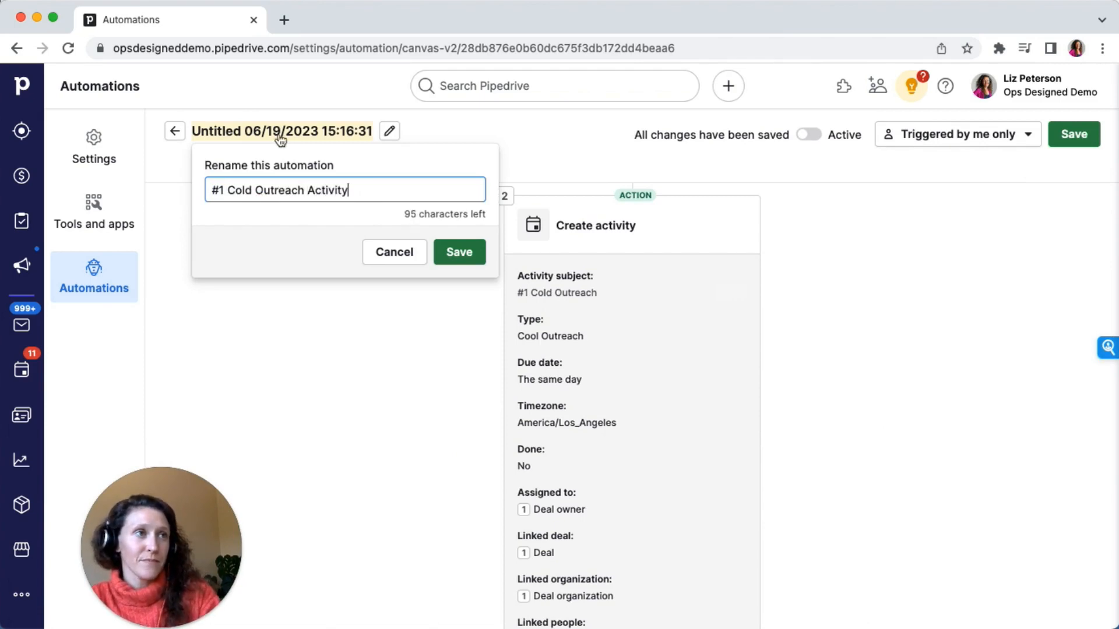
click(444, 253)
Activate the automation and set it to be triggered by any user
scroll(825, 359, up, 3)
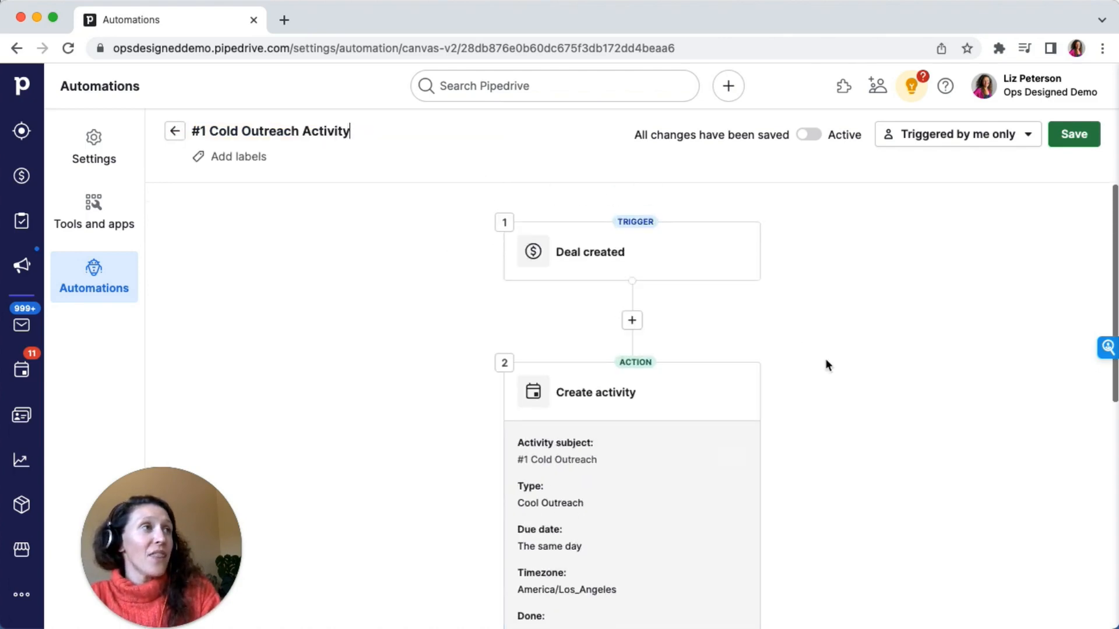
click(816, 141)
click(889, 142)
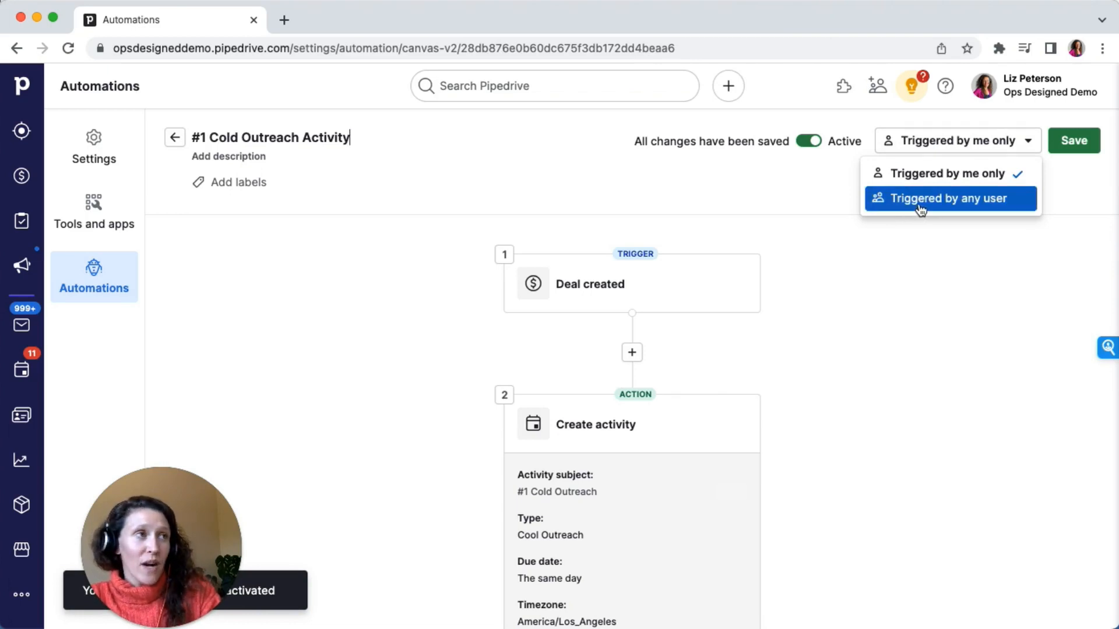
click(919, 204)
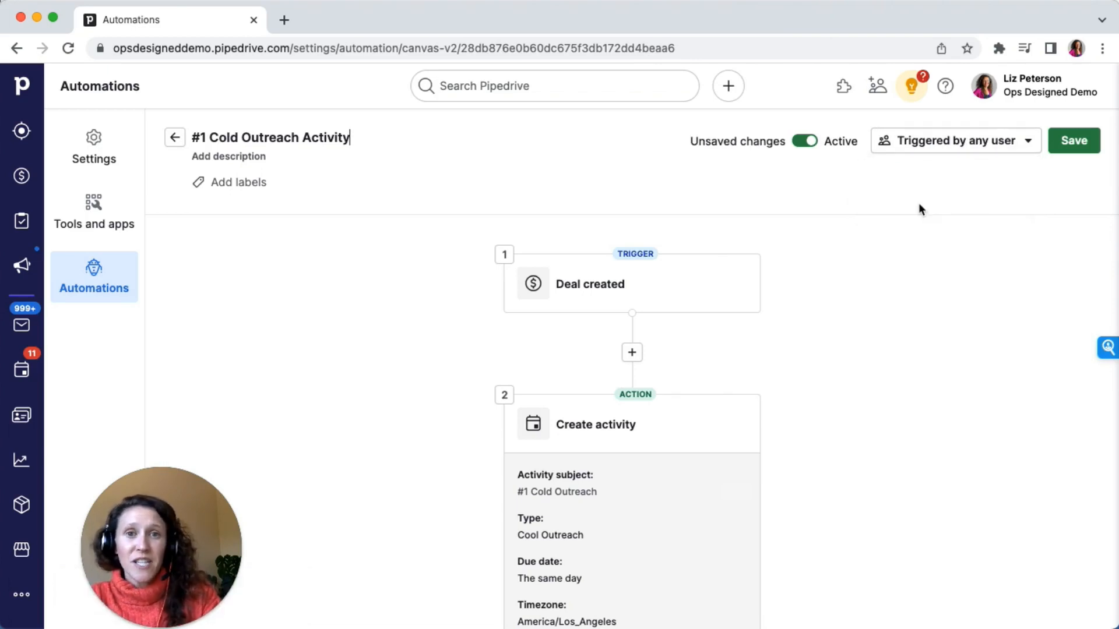
Save the automation changes
click(1088, 144)
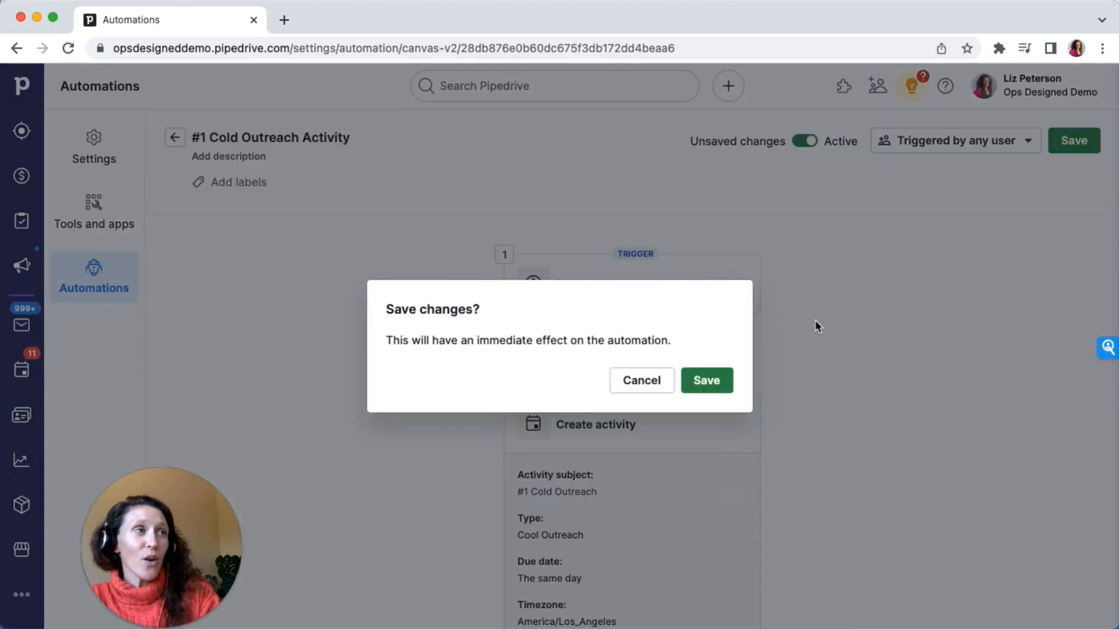
click(704, 385)
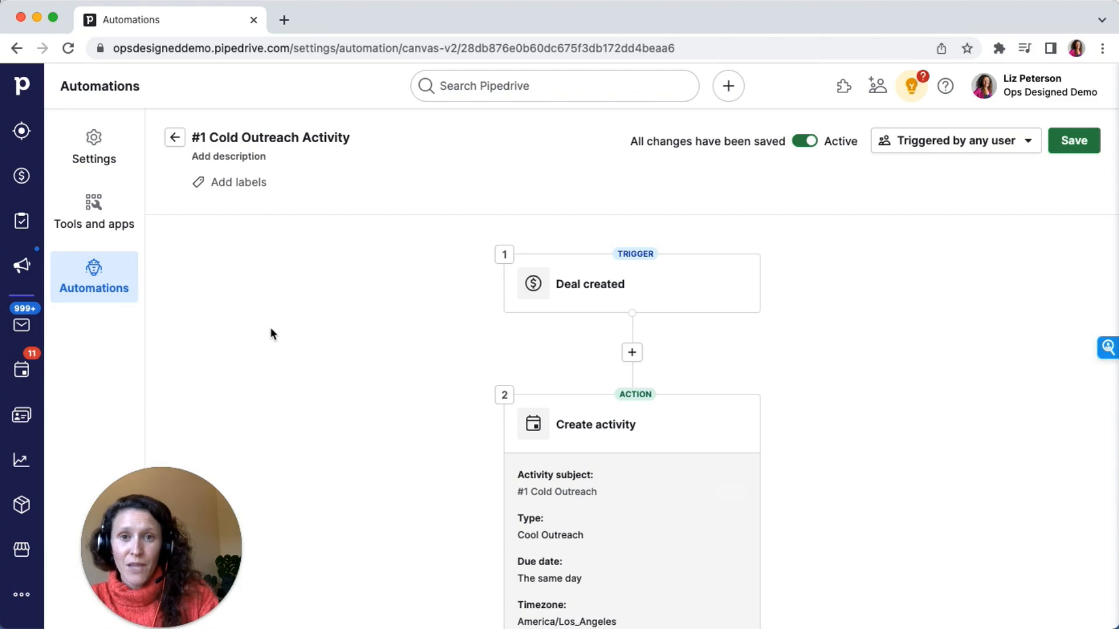
Start a new automation with an Activity updated trigger
click(173, 140)
click(216, 140)
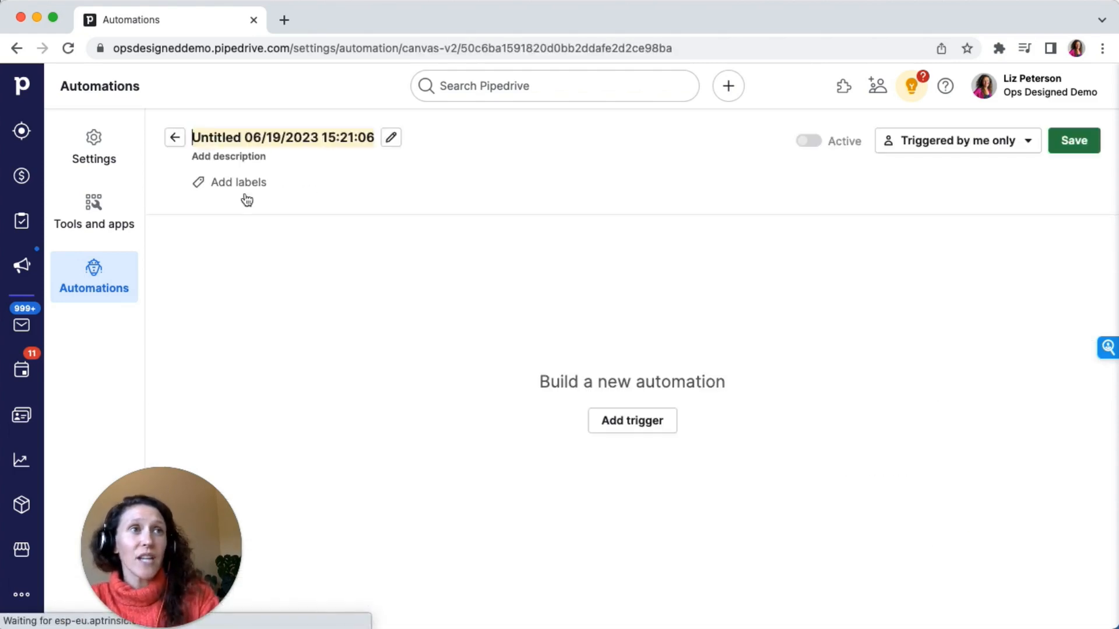
click(606, 425)
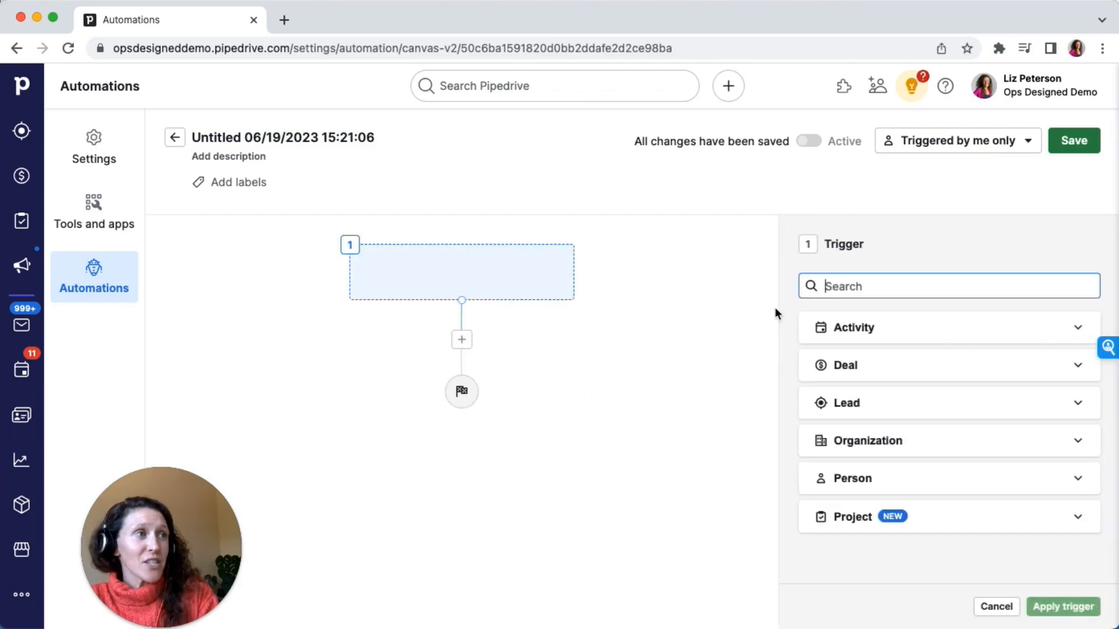
click(845, 336)
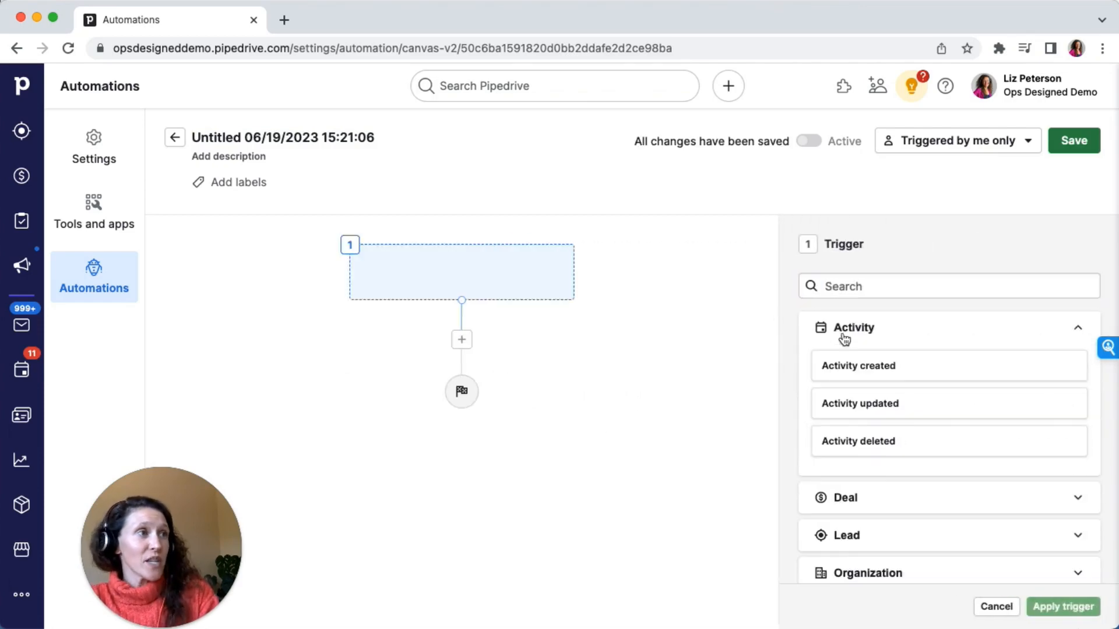
click(873, 406)
click(1047, 606)
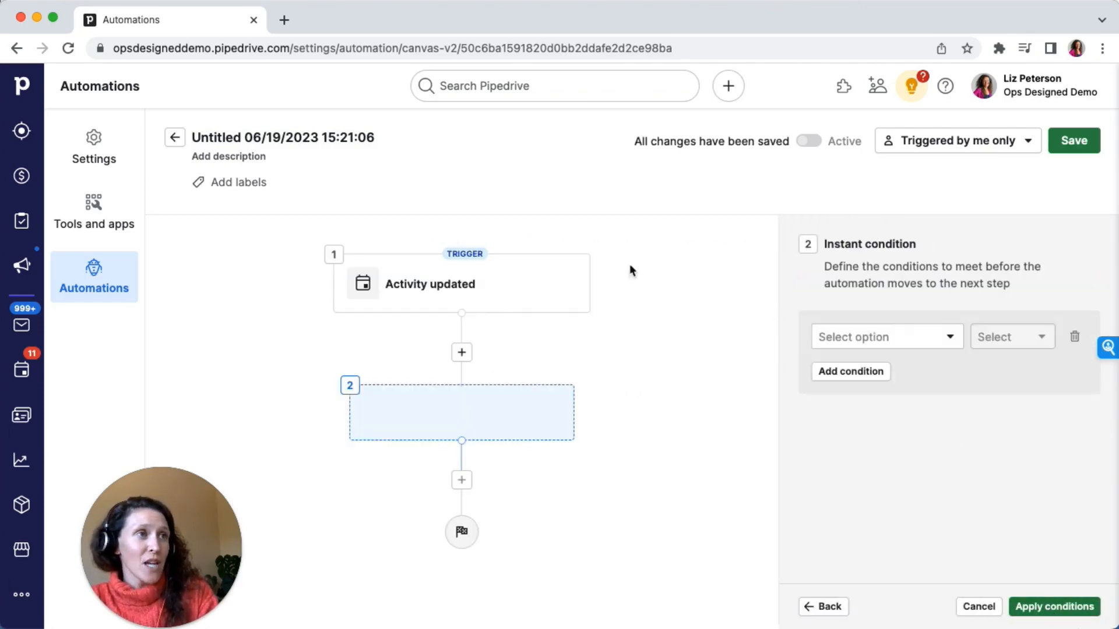
Add an instant condition that the activity subject is #1 Cold Outreach
click(827, 339)
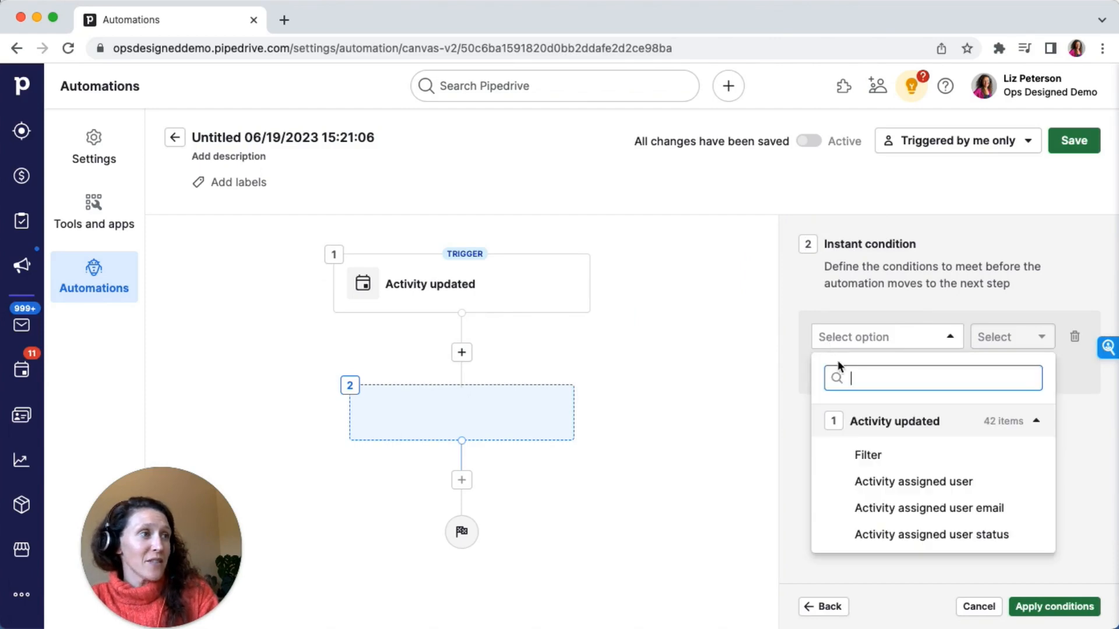
text(sub)
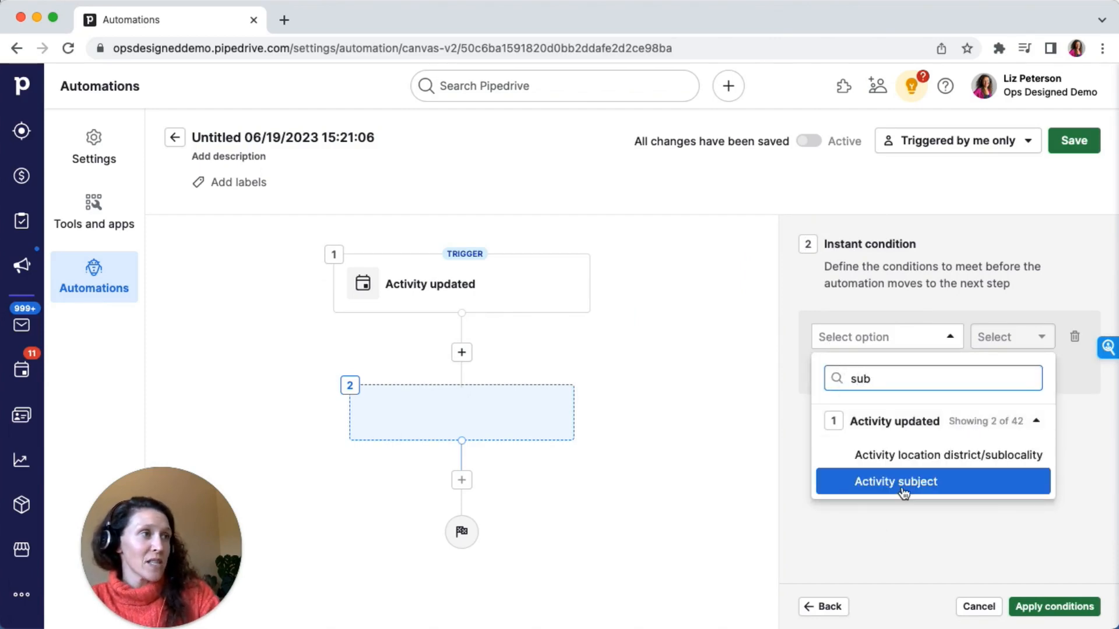
click(904, 481)
click(1015, 338)
click(1007, 443)
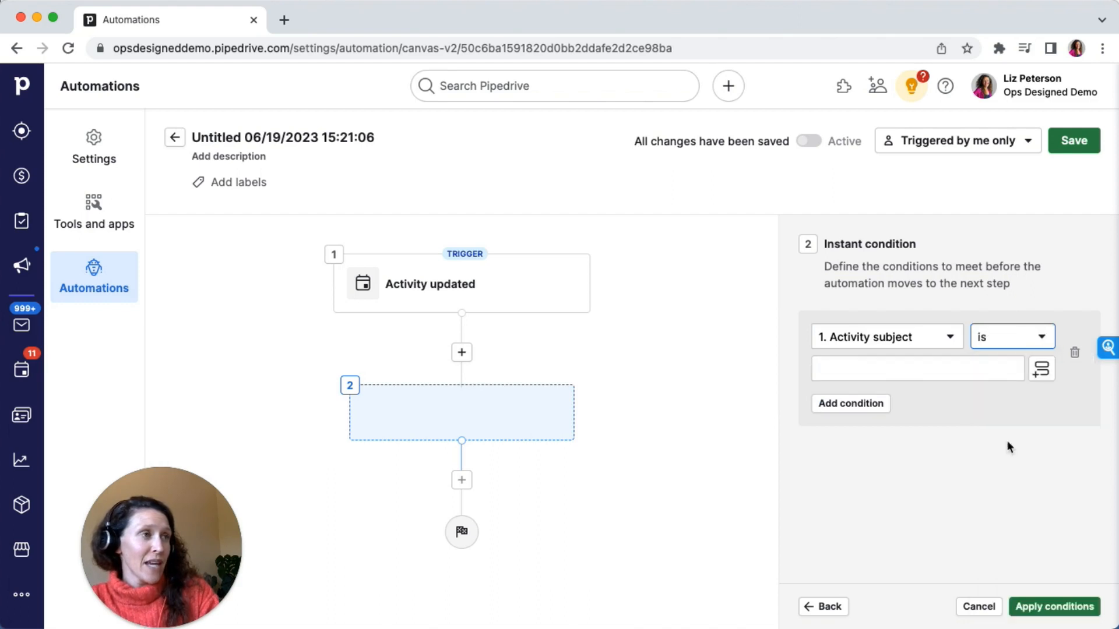
click(862, 370)
key(super+Tab)
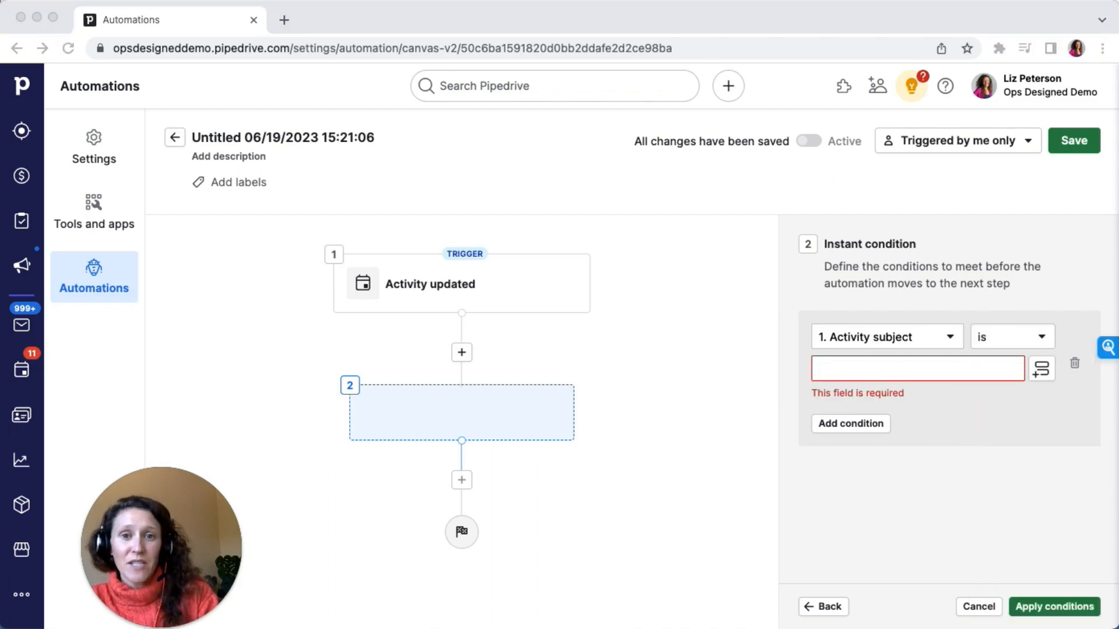
click(823, 369)
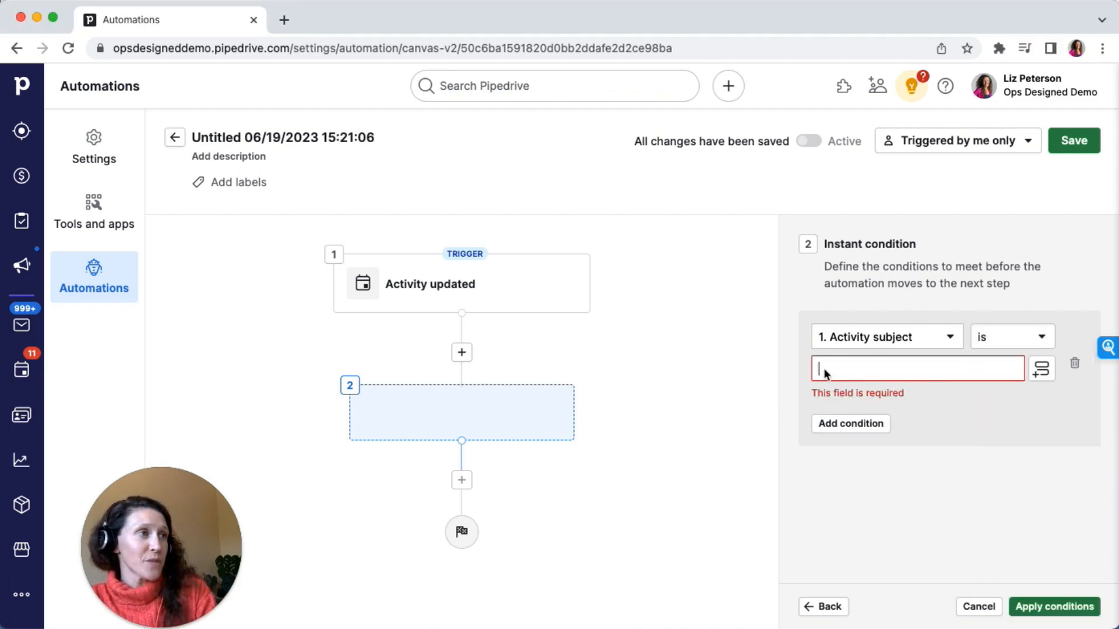
text(#1 Cold Outreach)
Add a second AND condition to the instant condition using the Activity status field
click(872, 407)
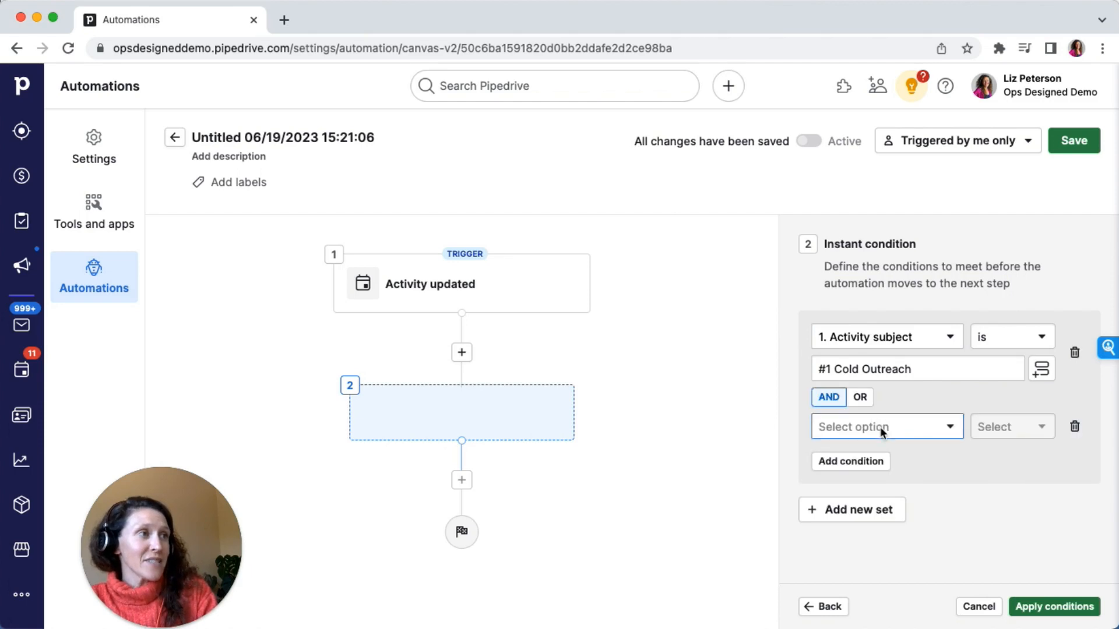
click(880, 428)
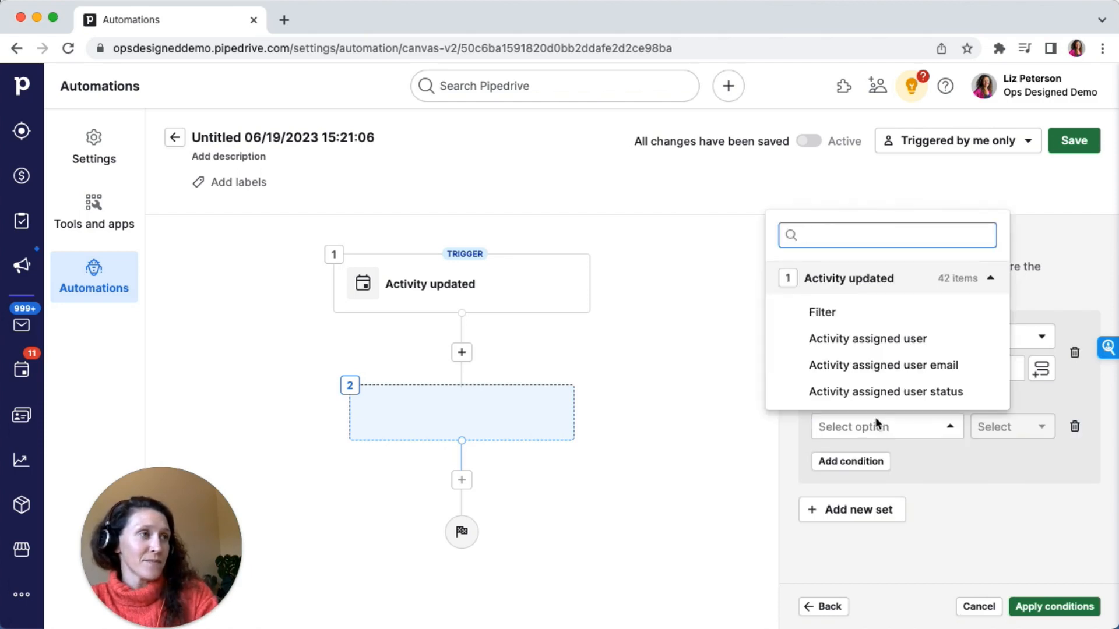
text(done)
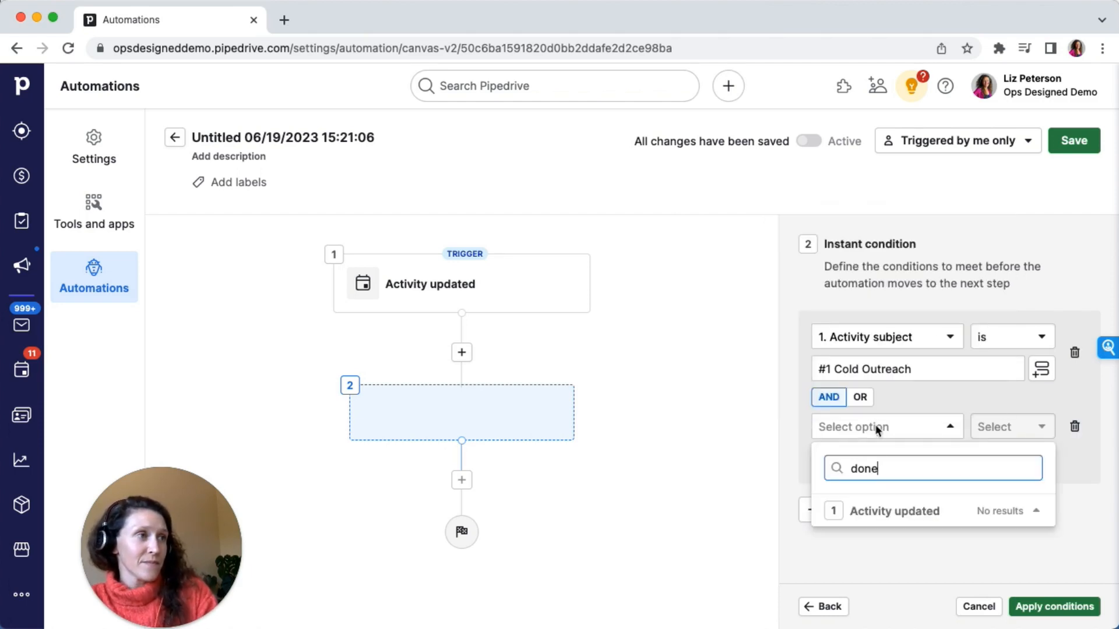
key(BackSpace)
key(BackSpace)
key(BackSpace)
key(BackSpace)
text(to)
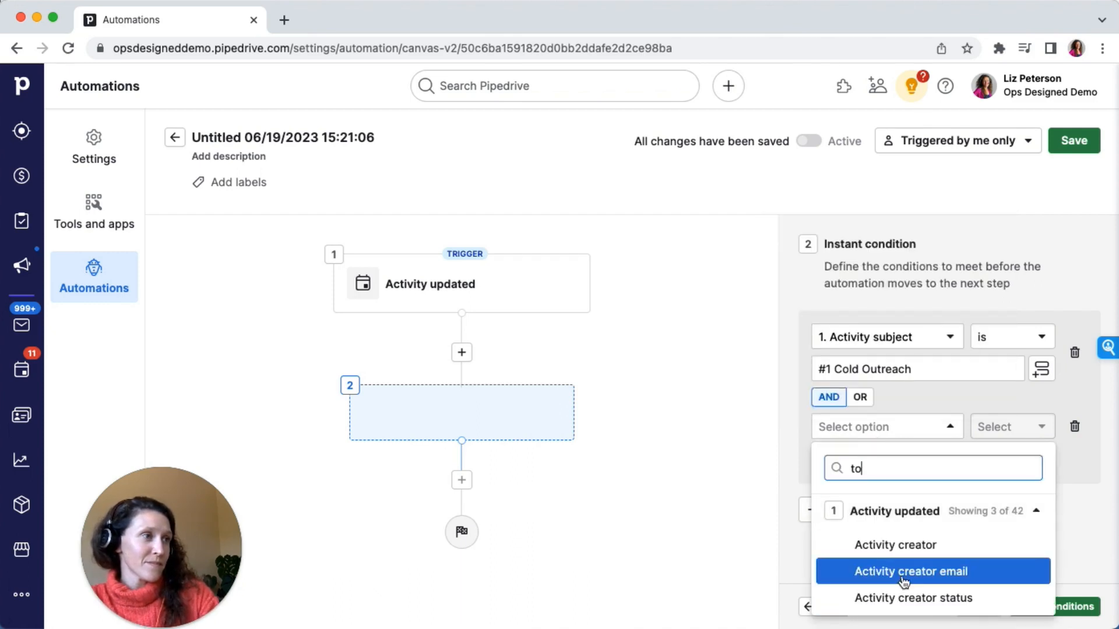
key(BackSpace)
key(BackSpace)
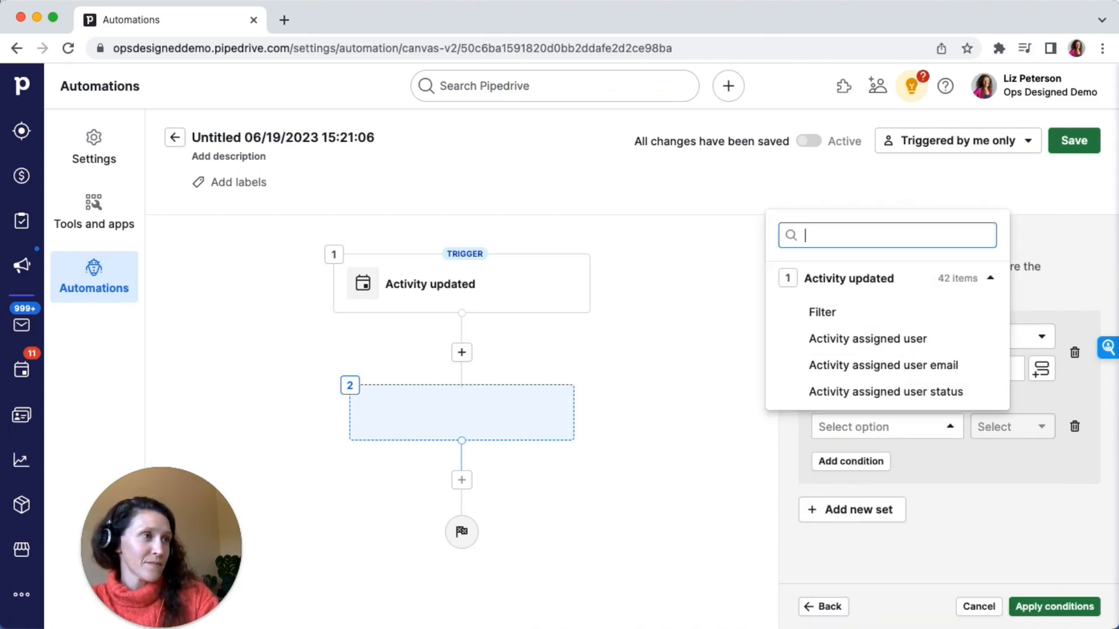
double_click(808, 279)
click(885, 434)
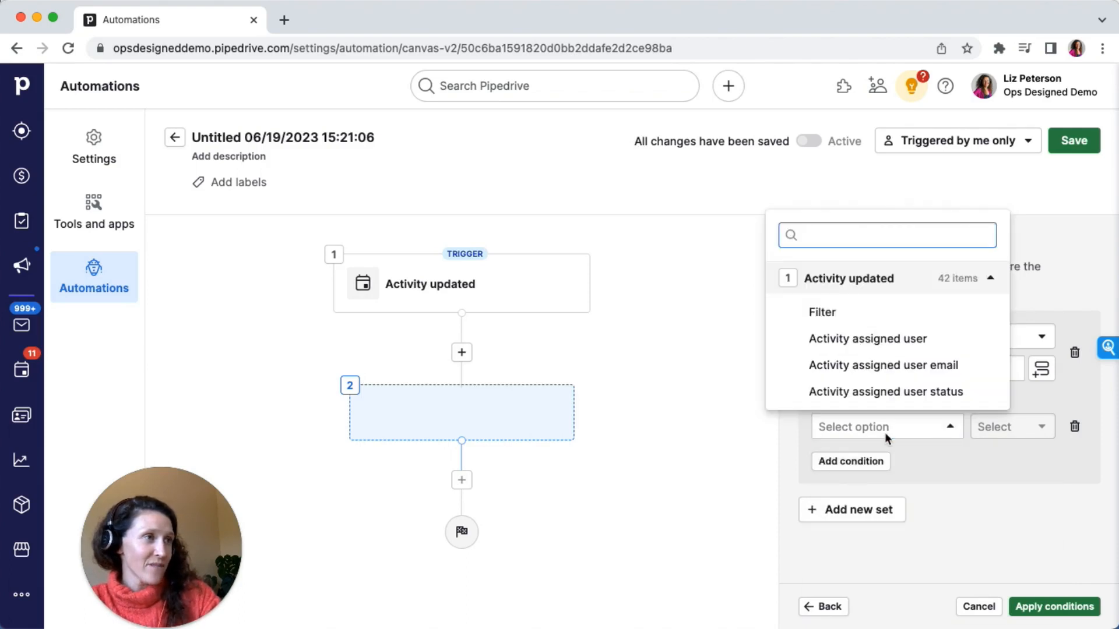
text(stat)
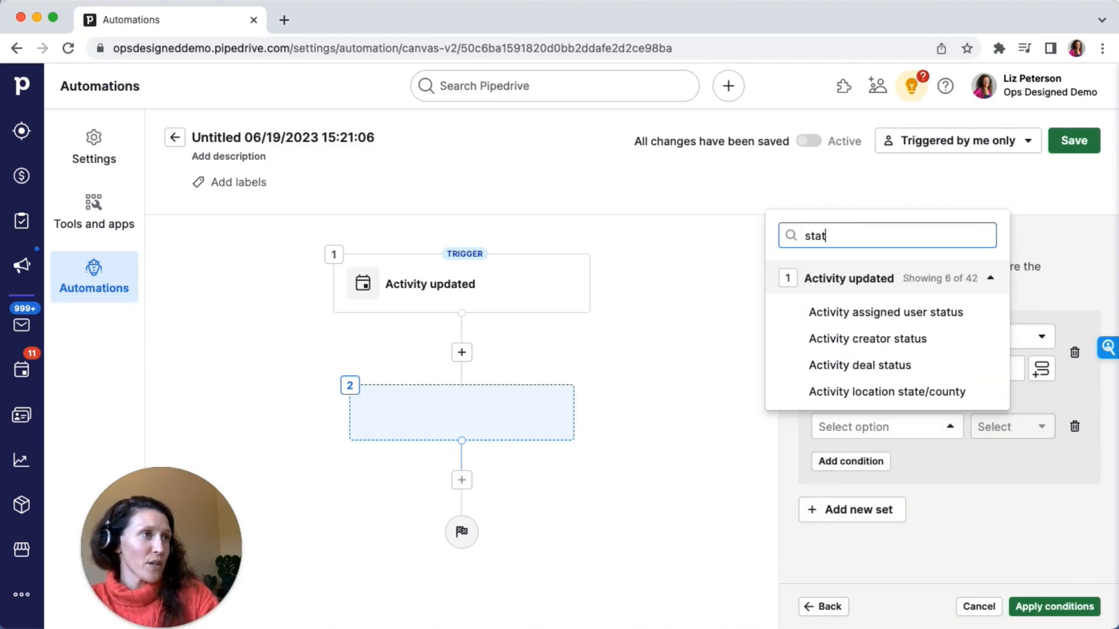
text(us)
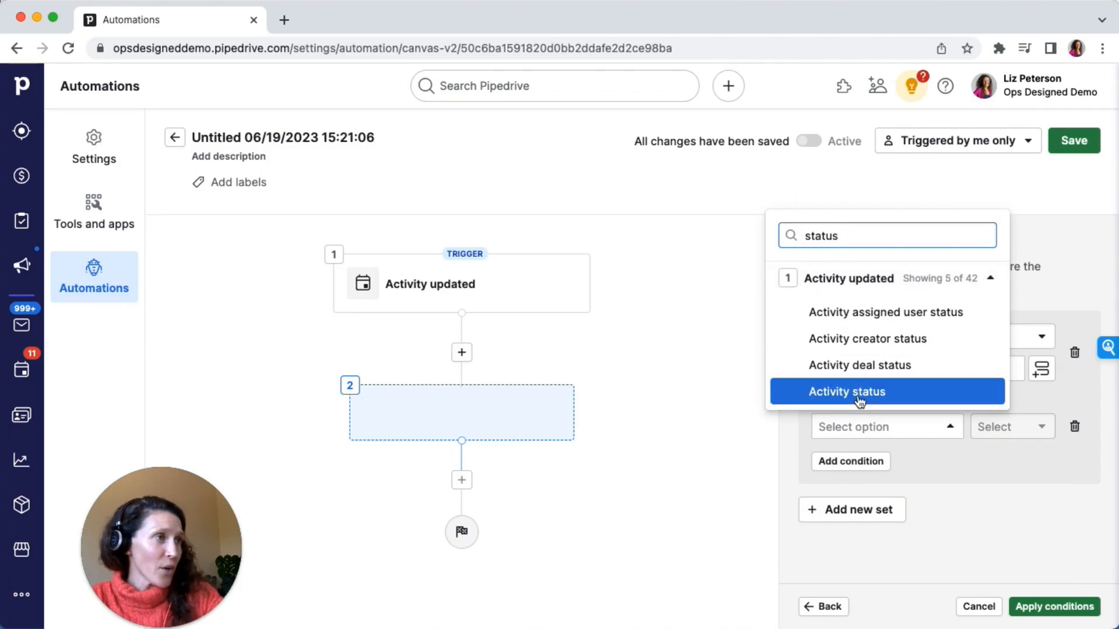
click(860, 392)
Set the status condition to has changed to Done and apply the conditions
click(1013, 428)
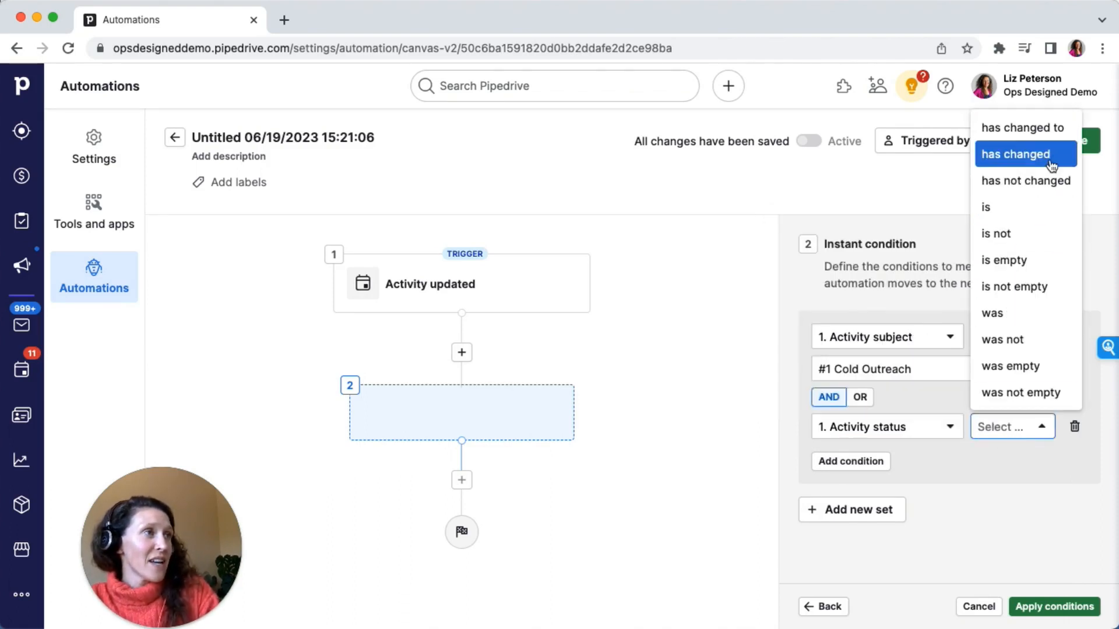
click(1032, 127)
click(903, 464)
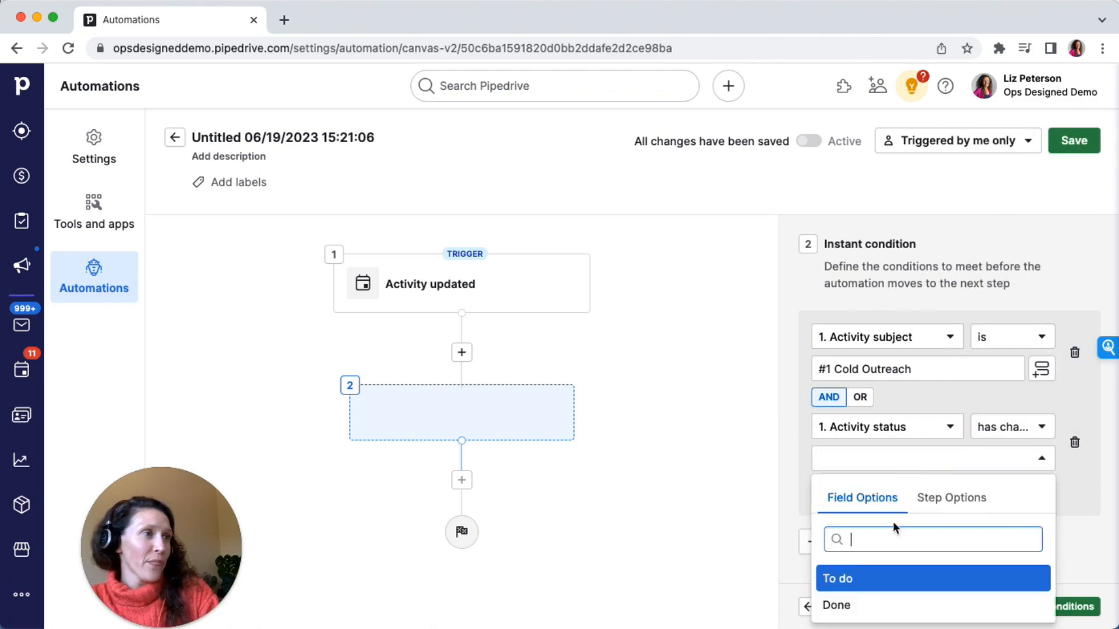
click(877, 601)
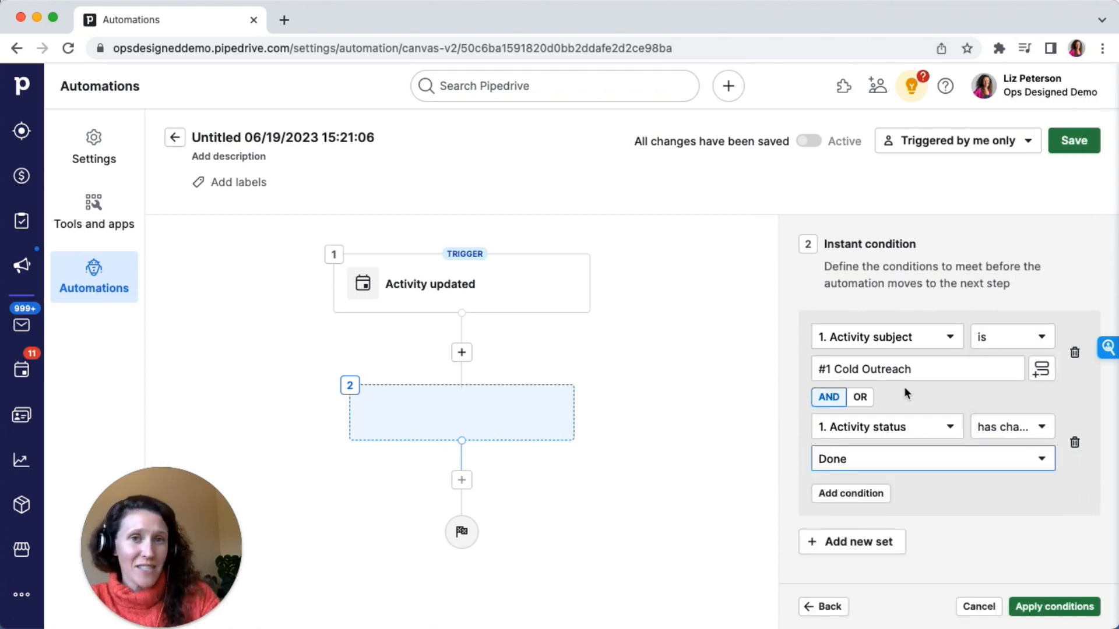
click(1055, 607)
Add a delay step of 3 days with Skip weekends enabled
click(632, 550)
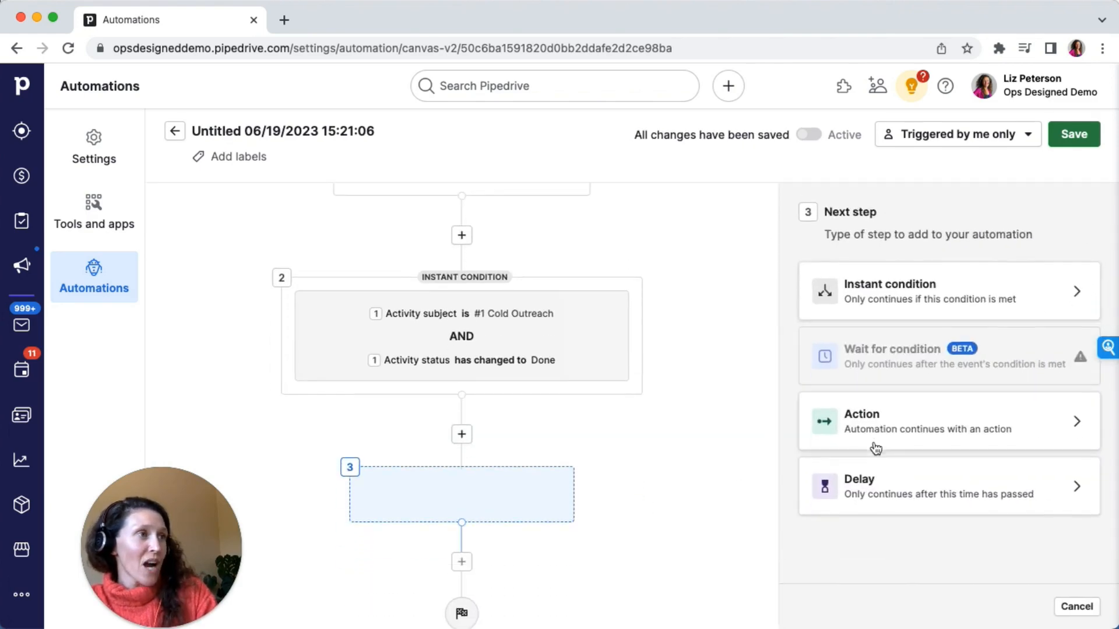
click(920, 481)
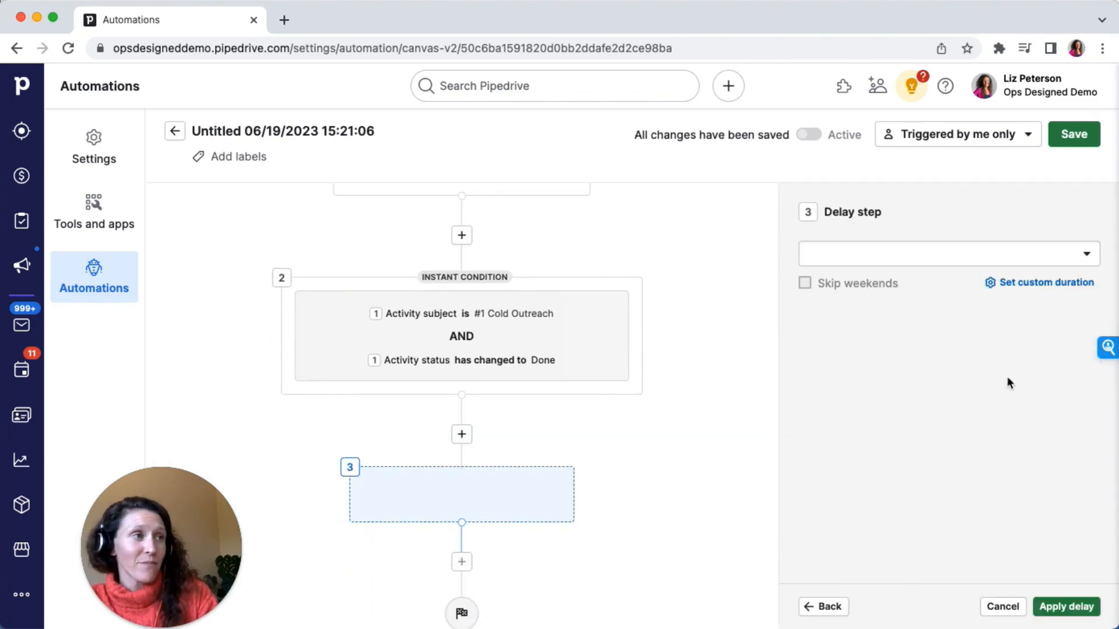
click(919, 259)
click(909, 315)
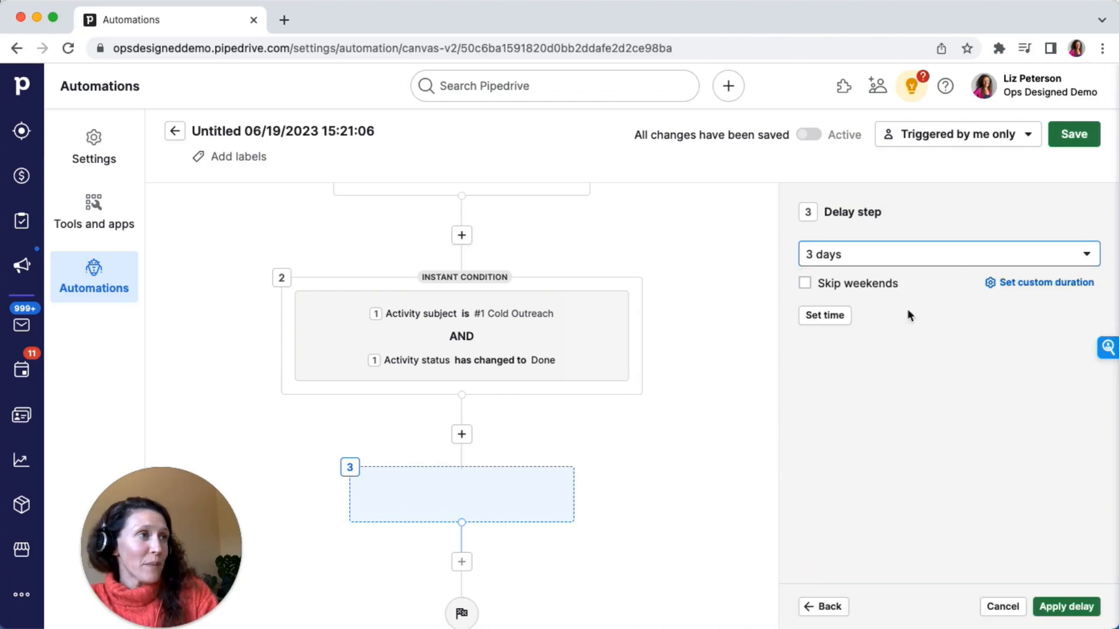
click(806, 284)
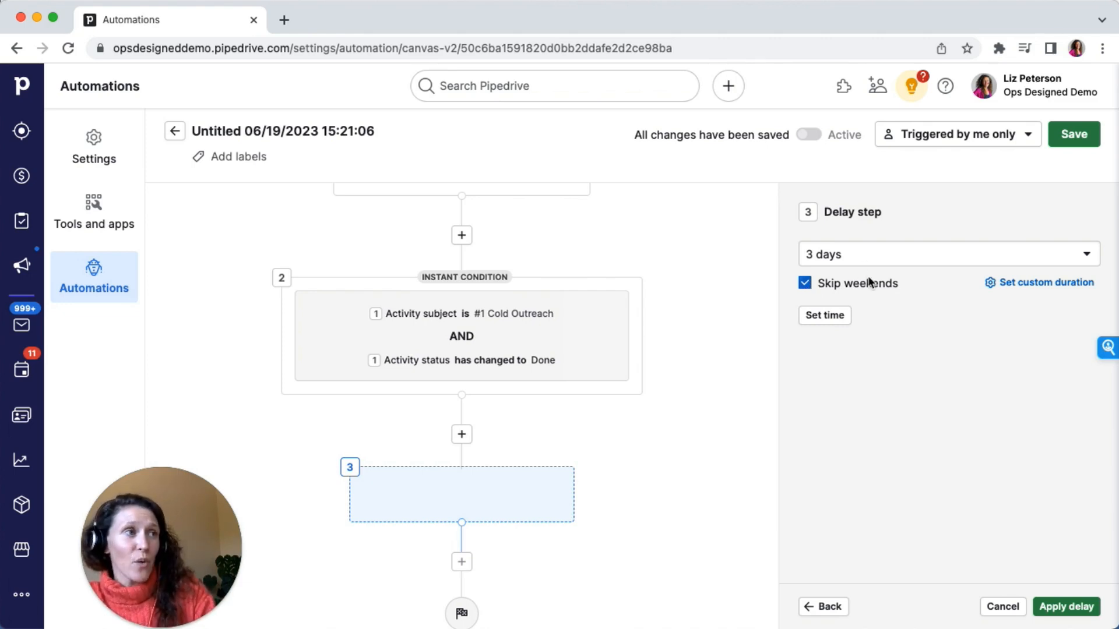
click(1055, 604)
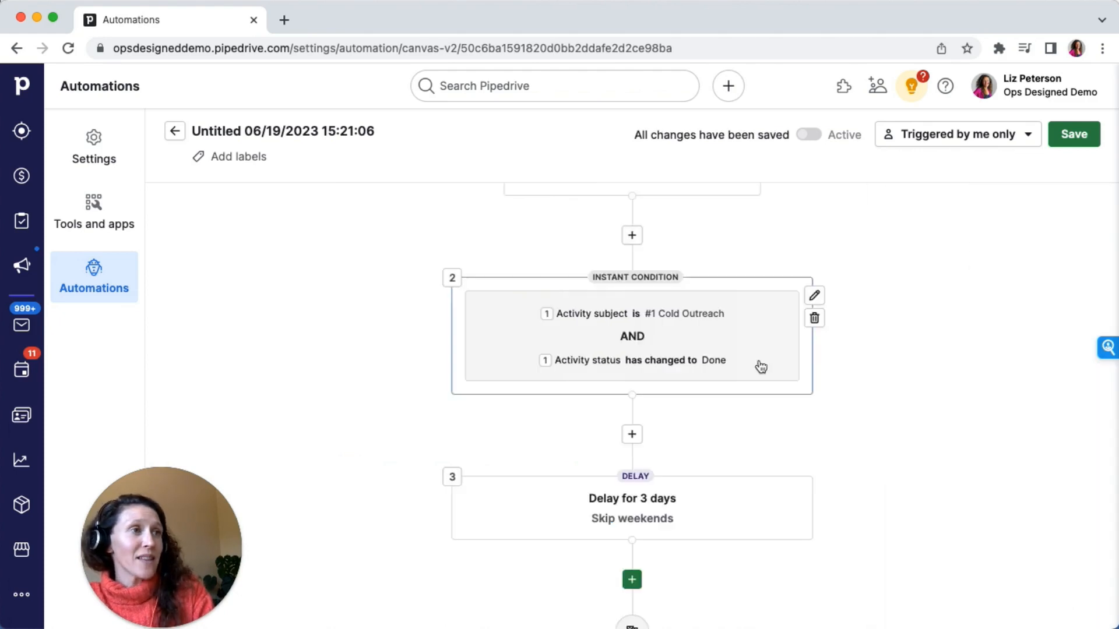
Add another instant condition after the delay on the Activity deal stage field
scroll(699, 437, down, 2)
click(631, 523)
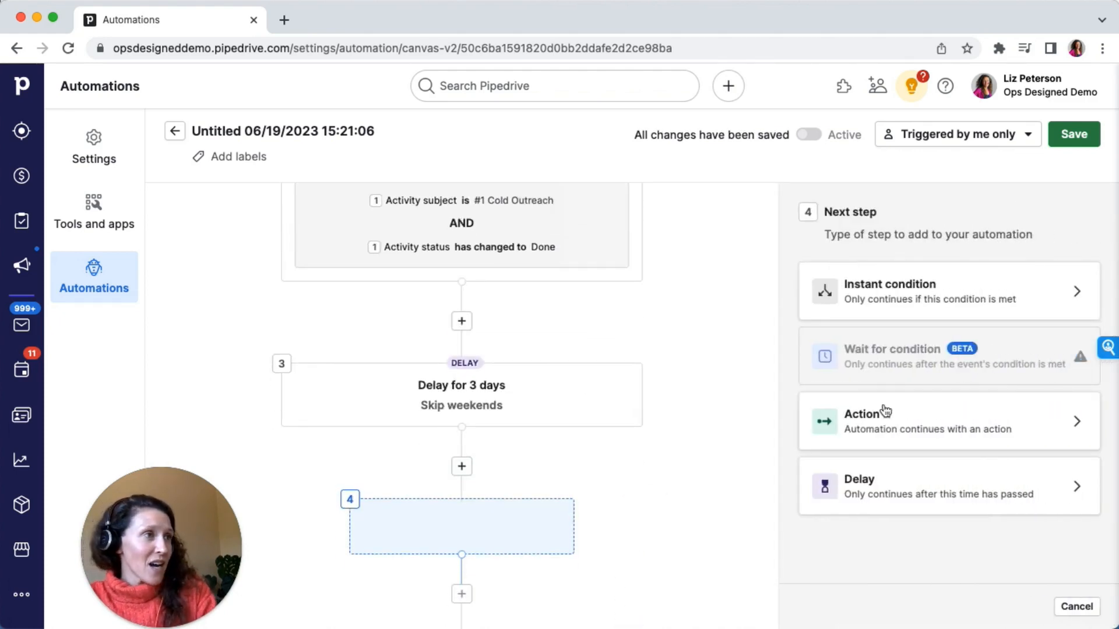
click(939, 298)
click(913, 303)
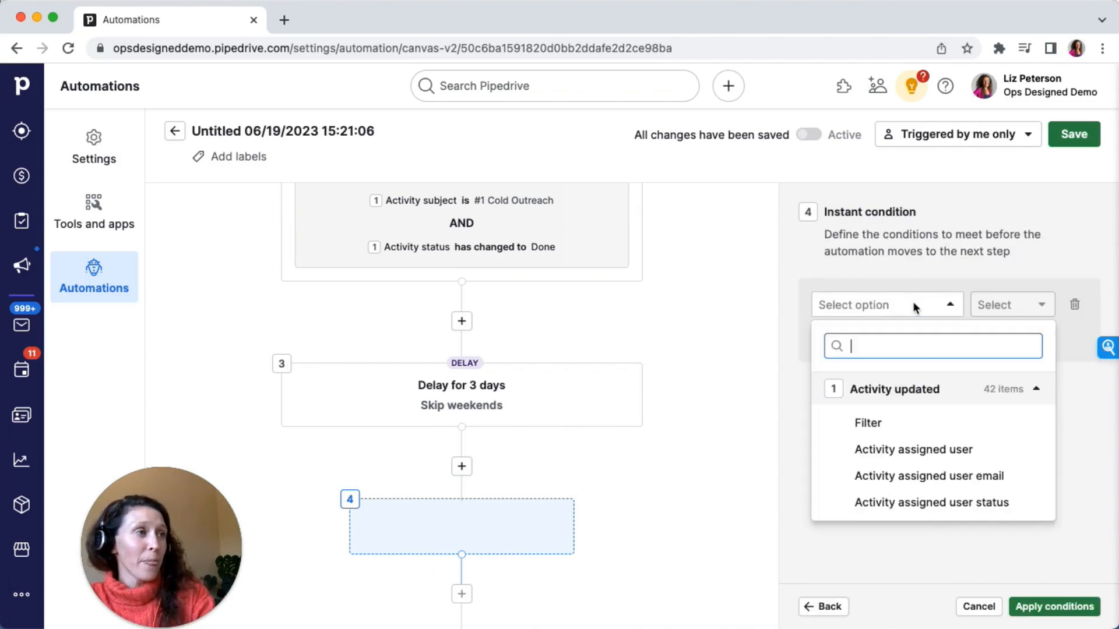
text(deak)
key(BackSpace)
text(l)
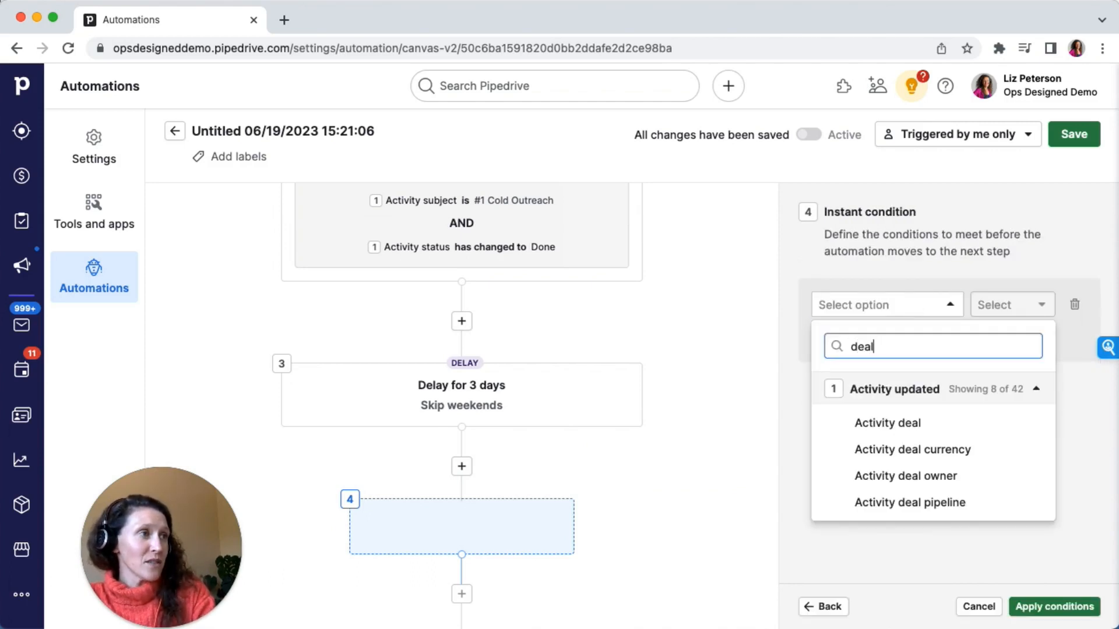
click(914, 422)
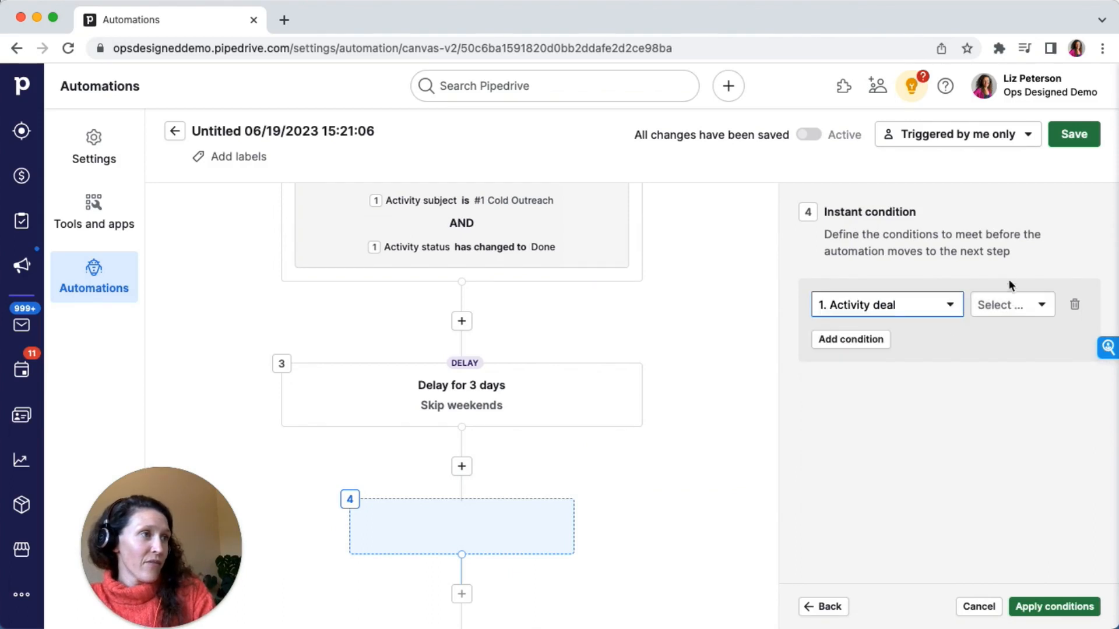
click(1014, 300)
click(917, 305)
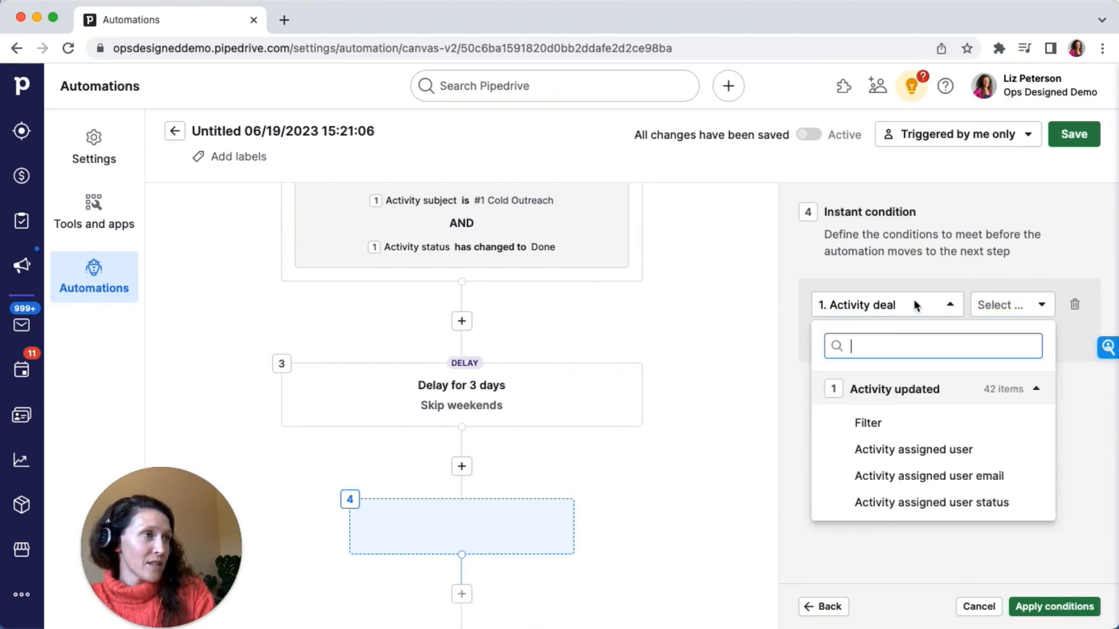
text(stage)
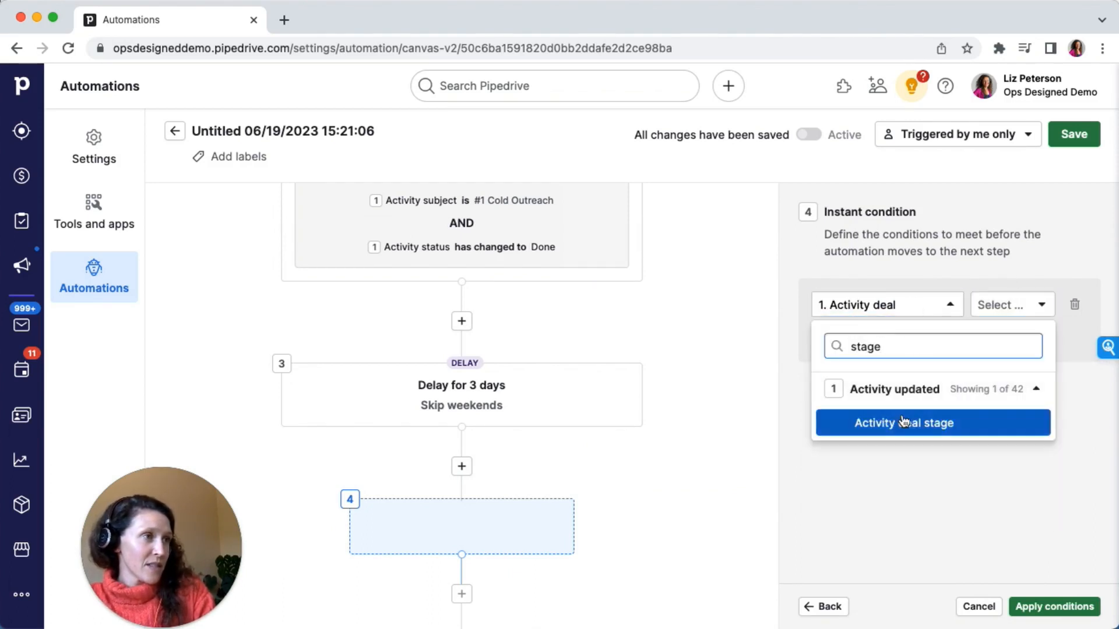
click(901, 422)
Set the deal stage condition to is New Deal in the Sales pipeline
click(999, 305)
click(1006, 416)
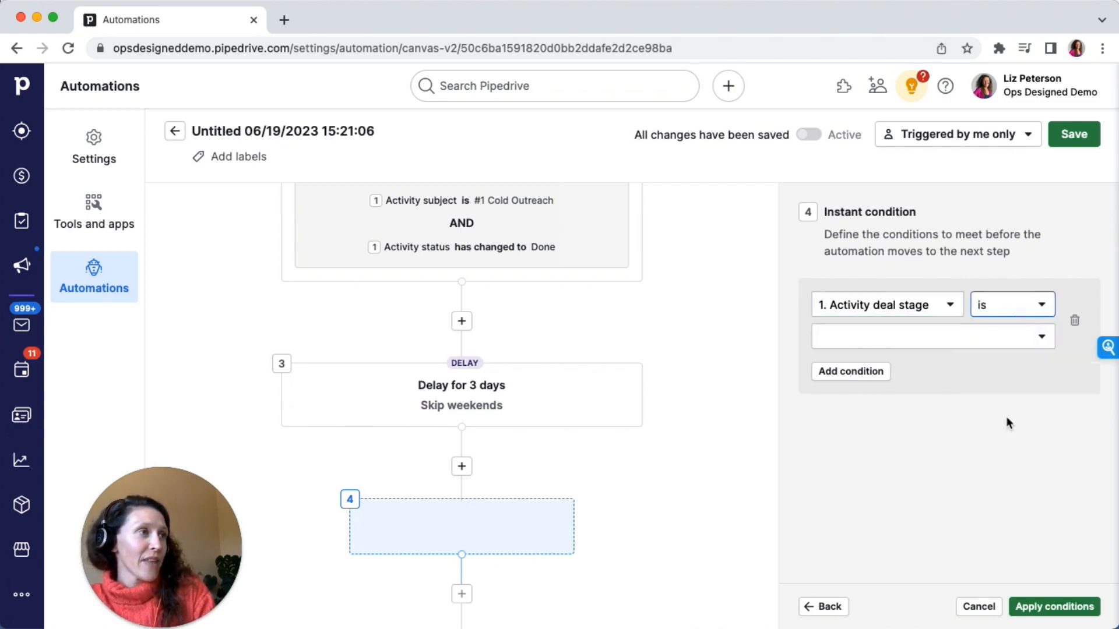
click(949, 341)
scroll(907, 482, down, 3)
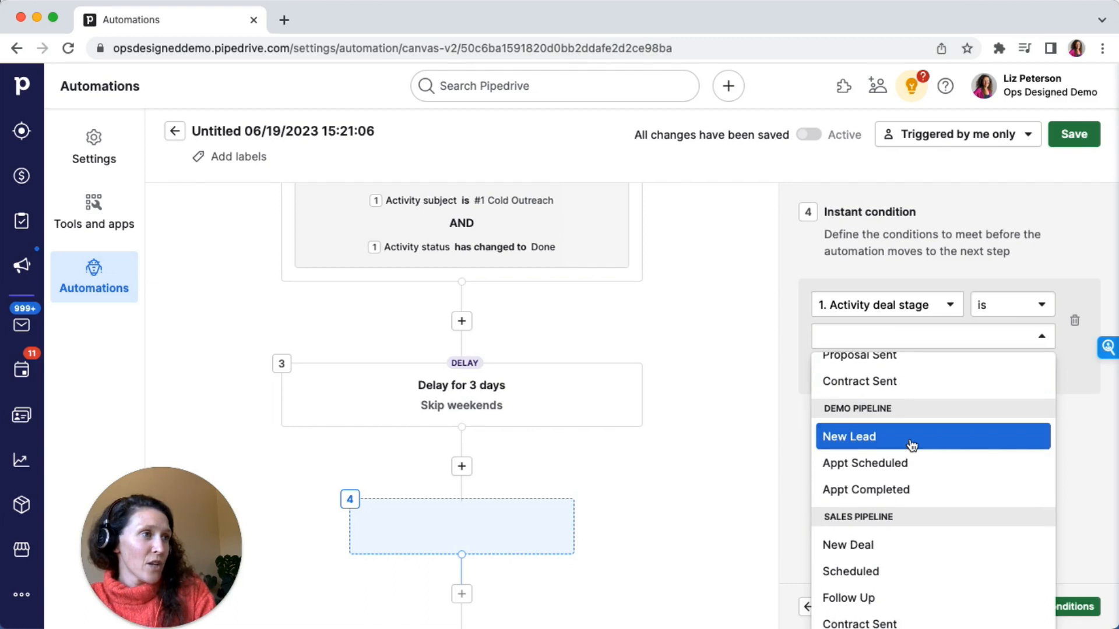
click(912, 444)
click(910, 440)
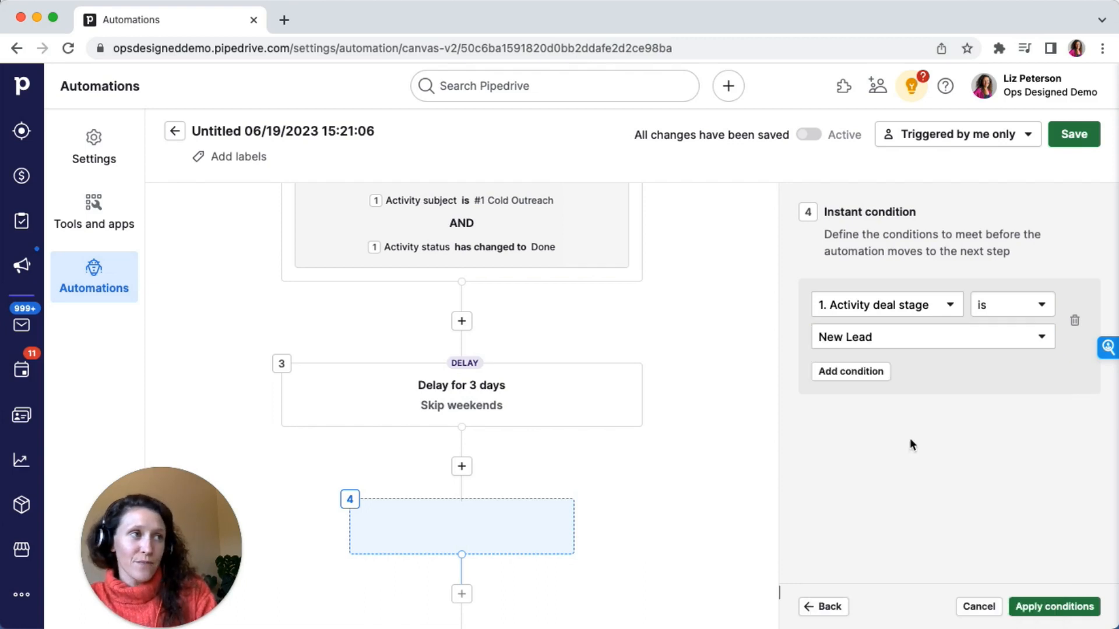
click(897, 337)
scroll(879, 492, down, 5)
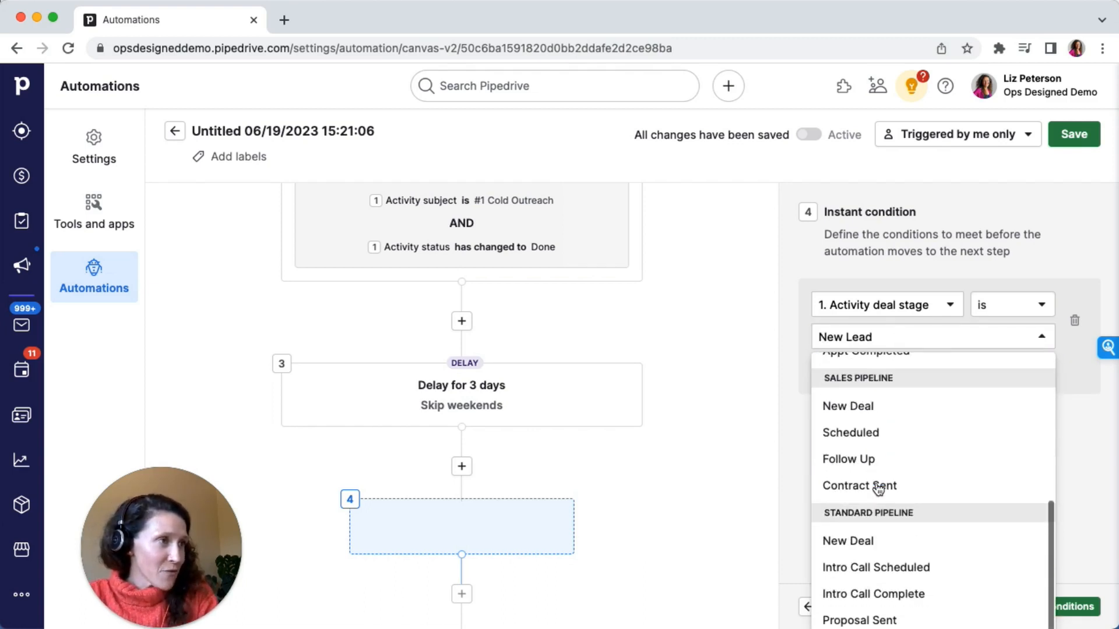
click(886, 408)
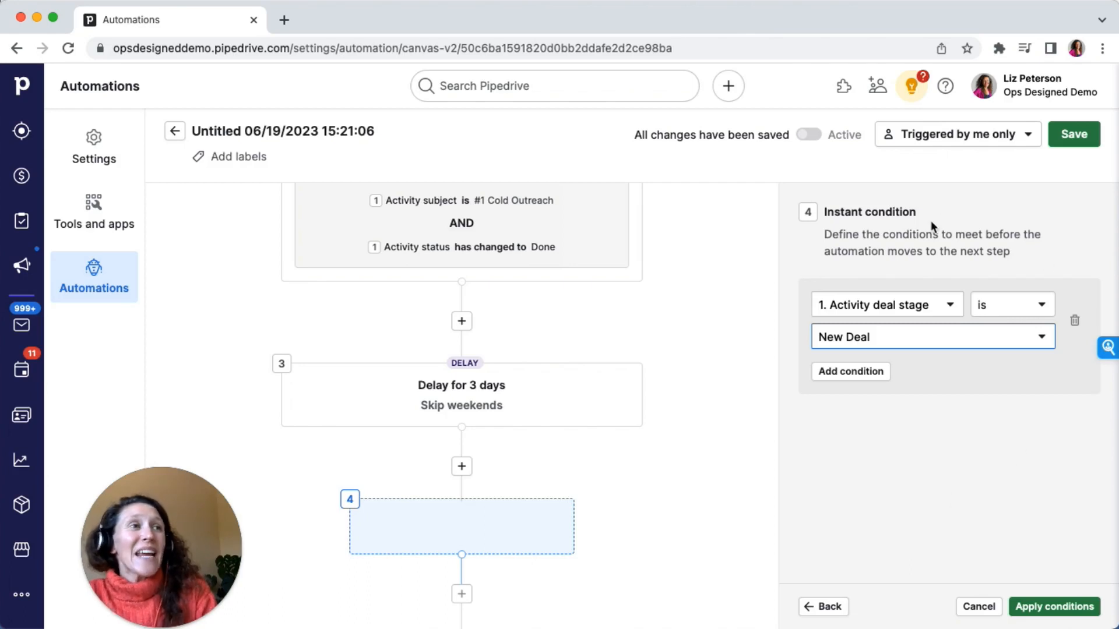
Add an AND condition on the Activity deal status field
click(848, 371)
click(906, 397)
text(status)
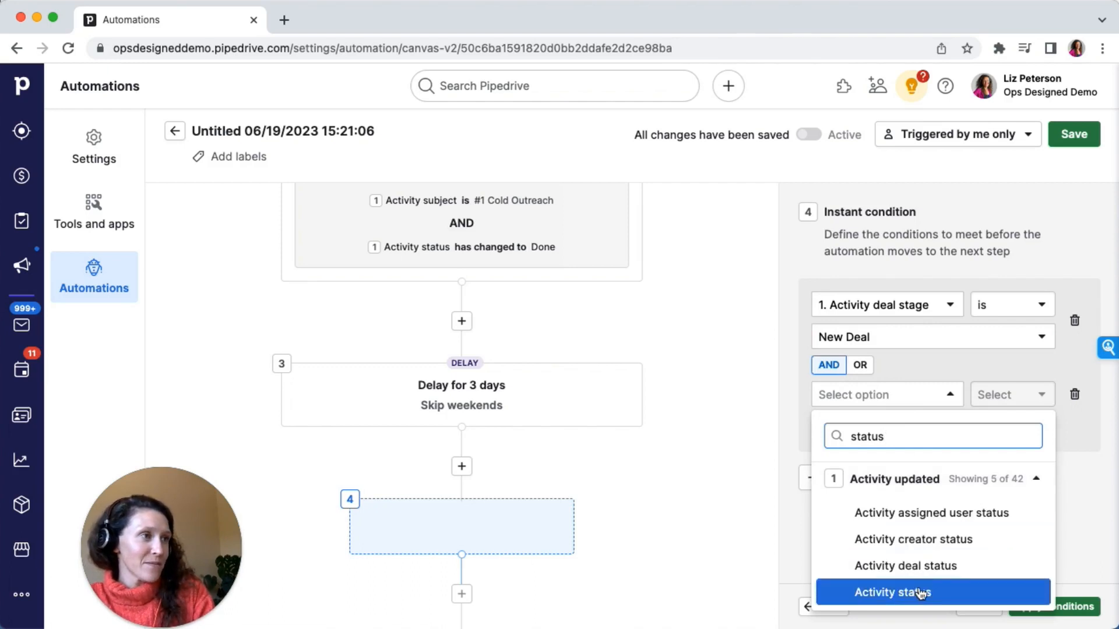
key(BackSpace)
key(BackSpace)
key(BackSpace)
key(BackSpace)
key(BackSpace)
key(BackSpace)
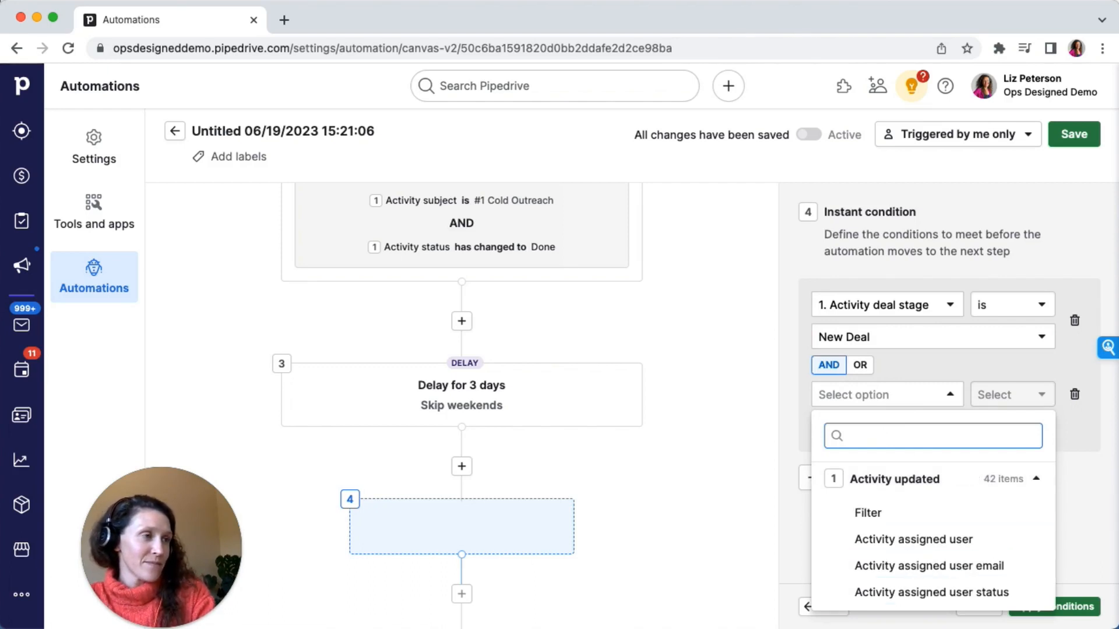
text(dealk)
key(BackSpace)
text(stat)
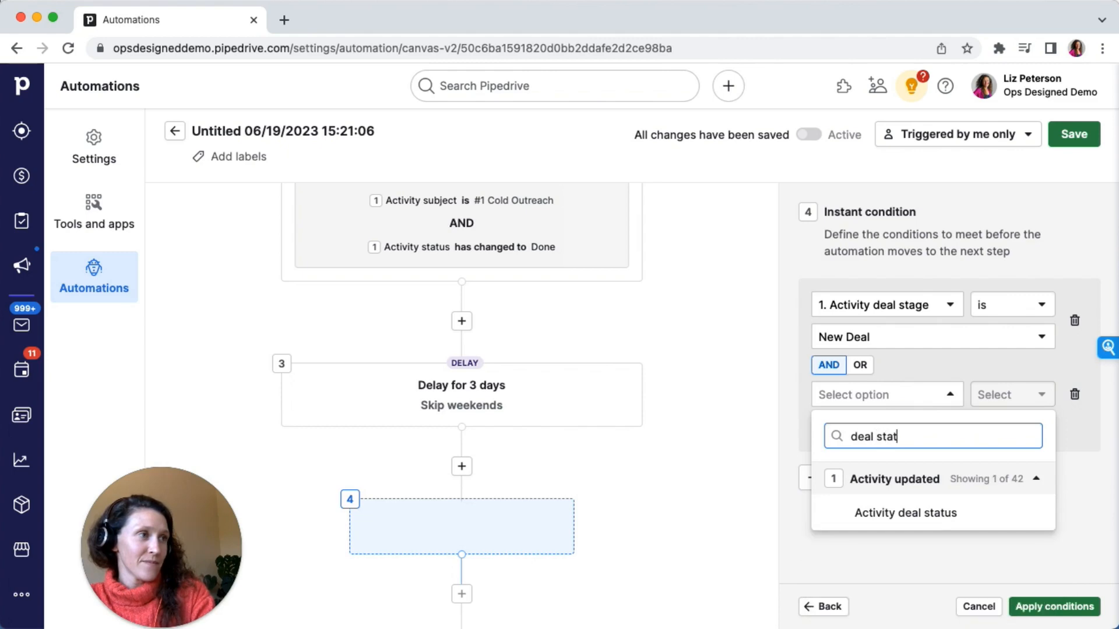
click(921, 513)
Set the deal status condition to is open and apply the conditions
click(1011, 395)
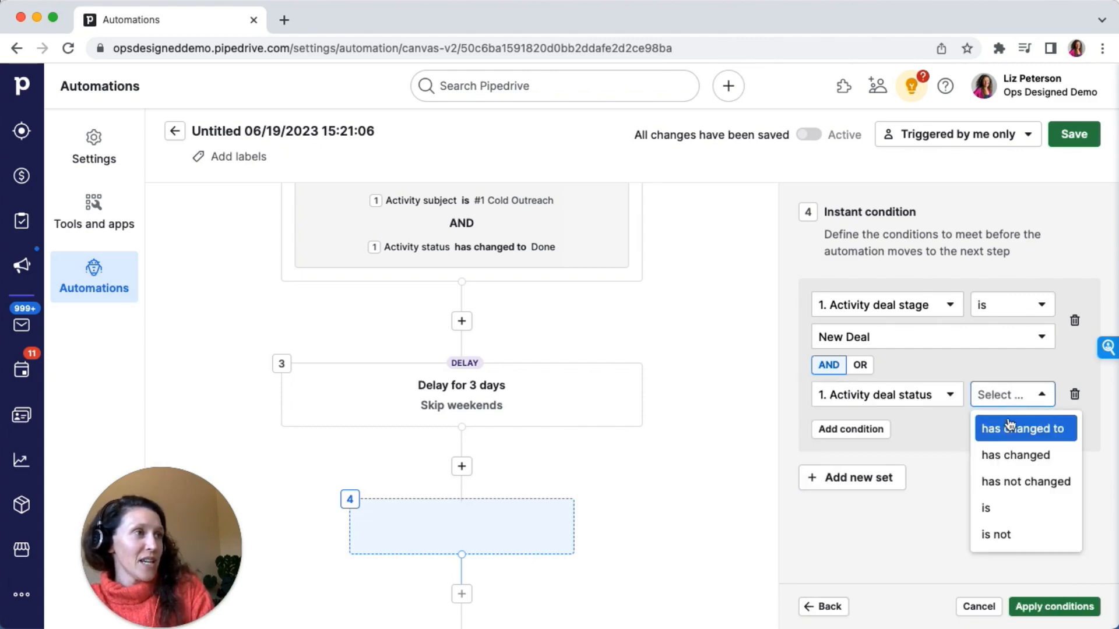
click(1005, 510)
click(882, 427)
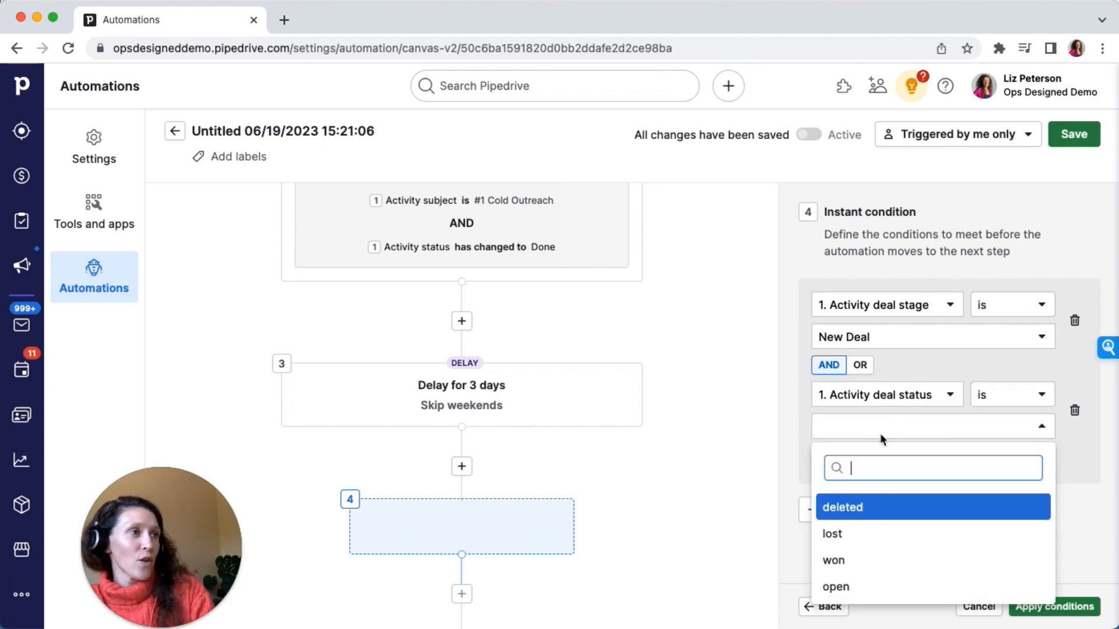
click(886, 587)
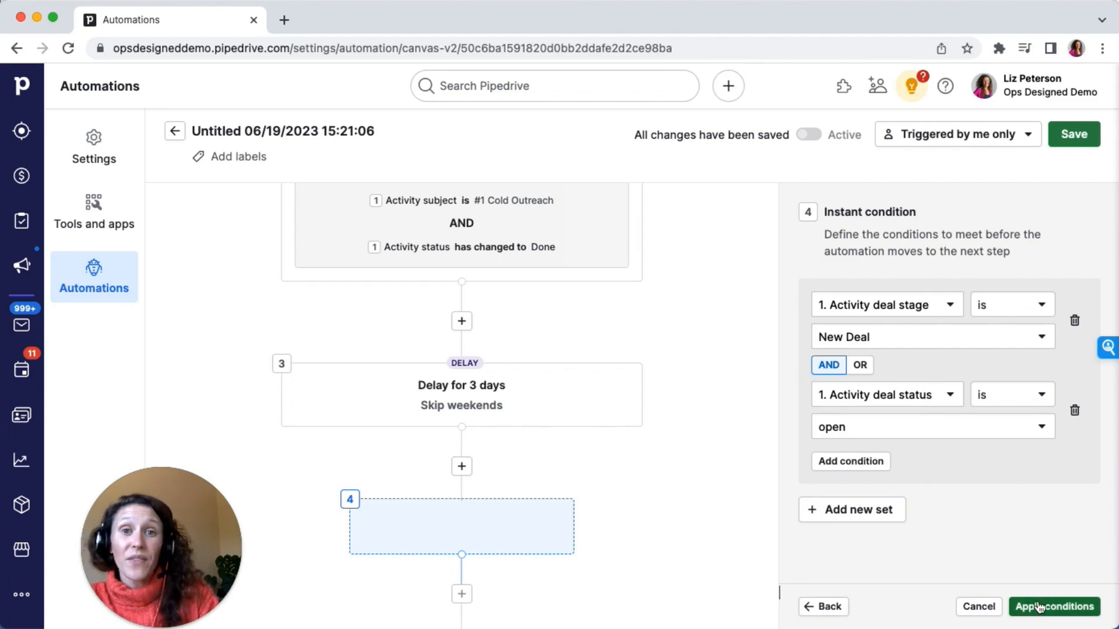
click(1057, 607)
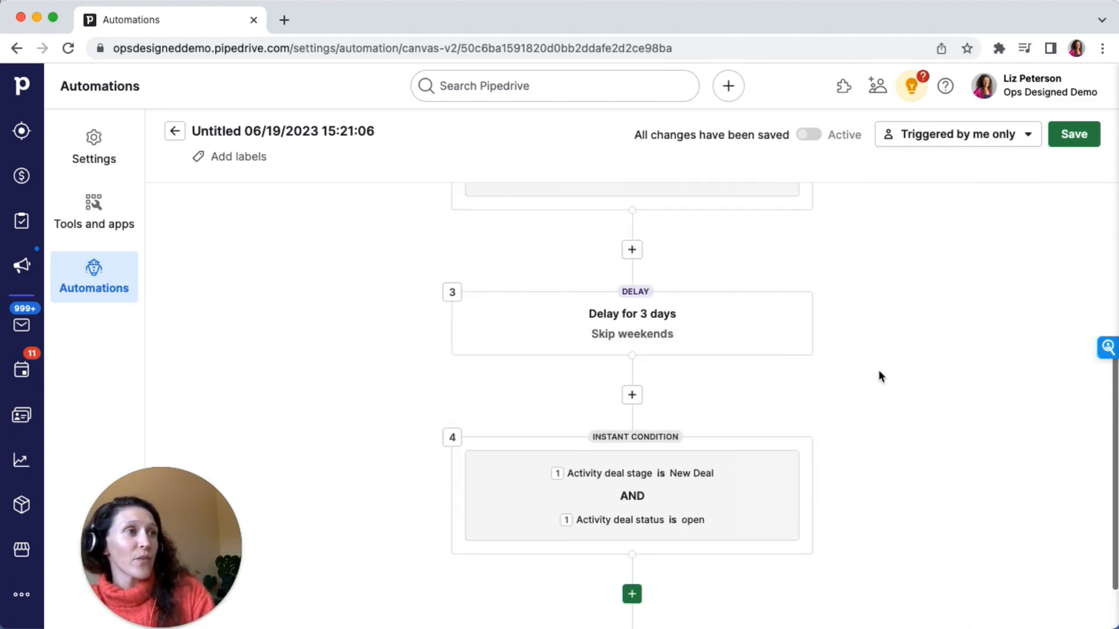
Add a Create activity action as the next step after the deal stage and status condition
click(632, 528)
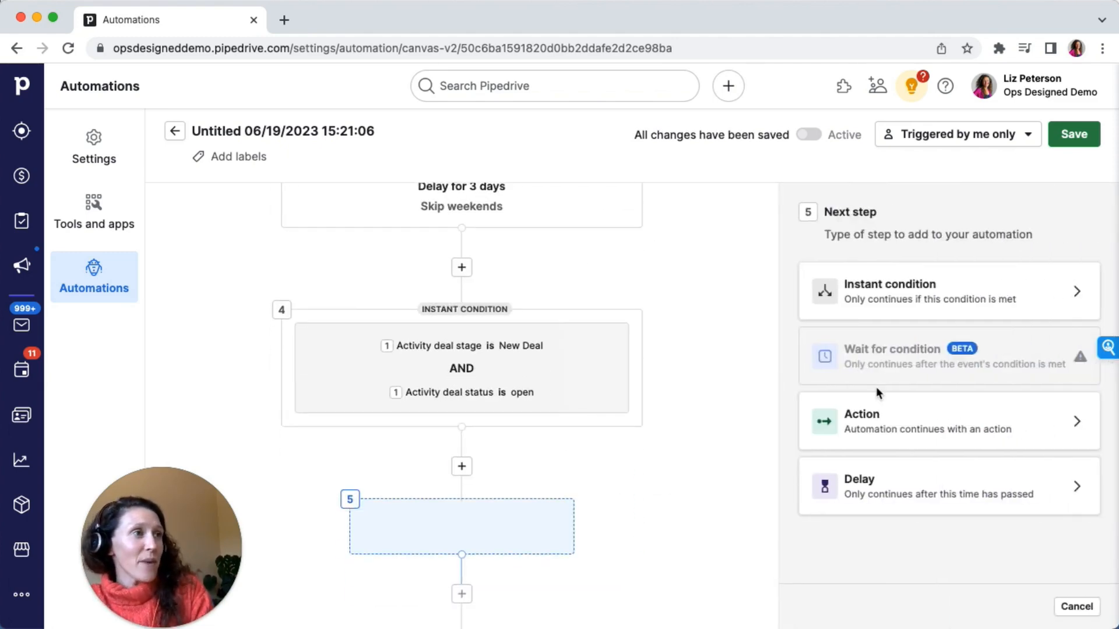
click(929, 417)
click(876, 293)
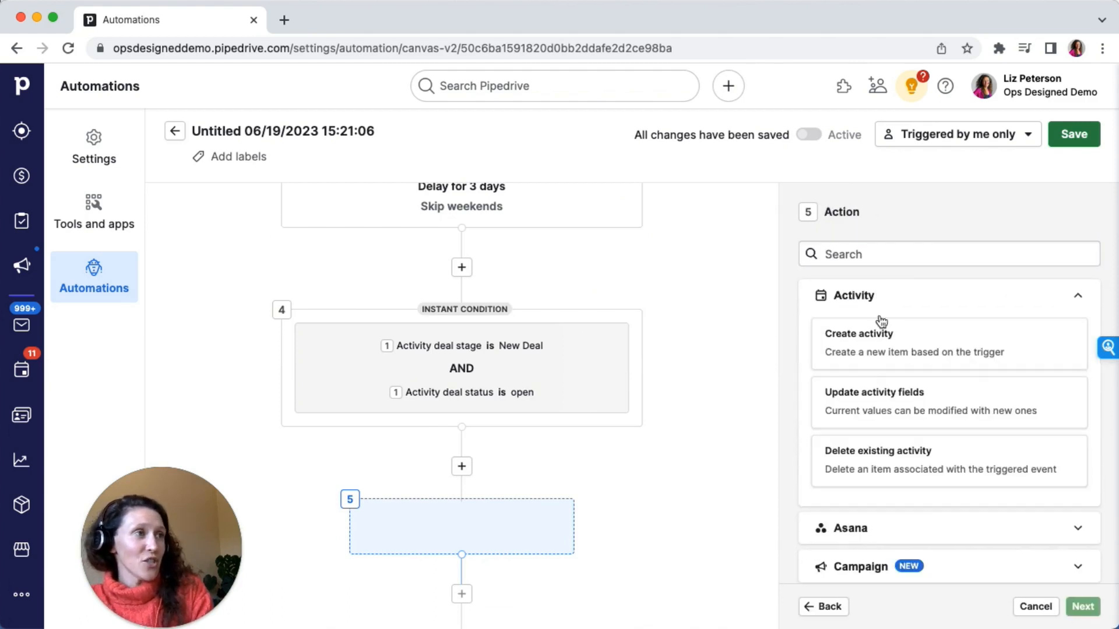
click(909, 350)
click(1082, 607)
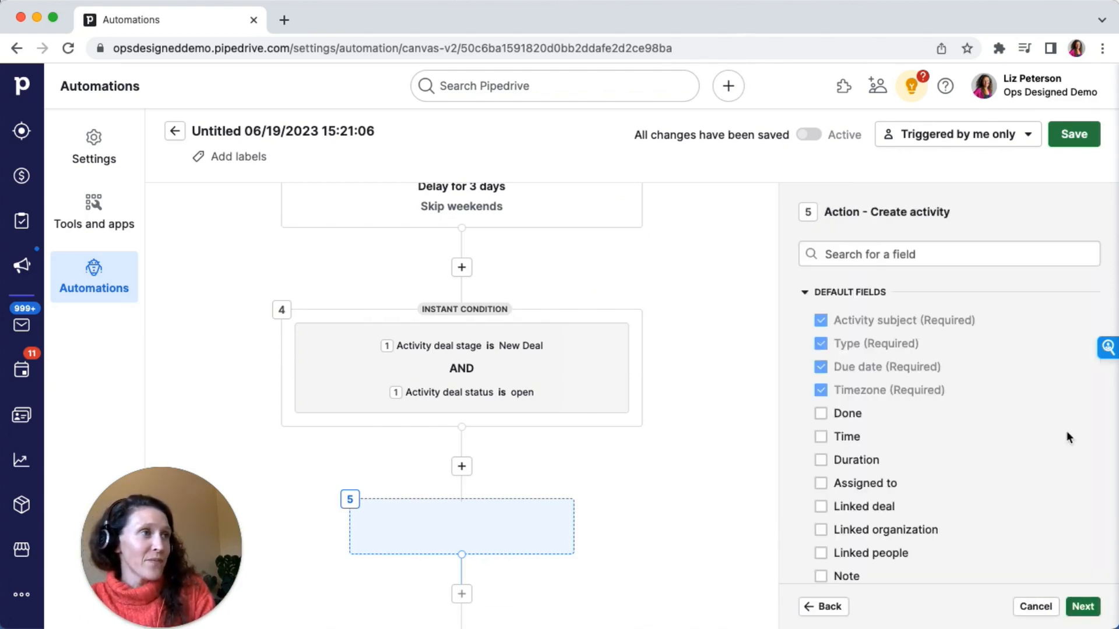
Include the Done, Assigned to, Linked deal, Linked organization, Linked people and Note fields in the new activity
scroll(824, 414, down, 3)
click(821, 330)
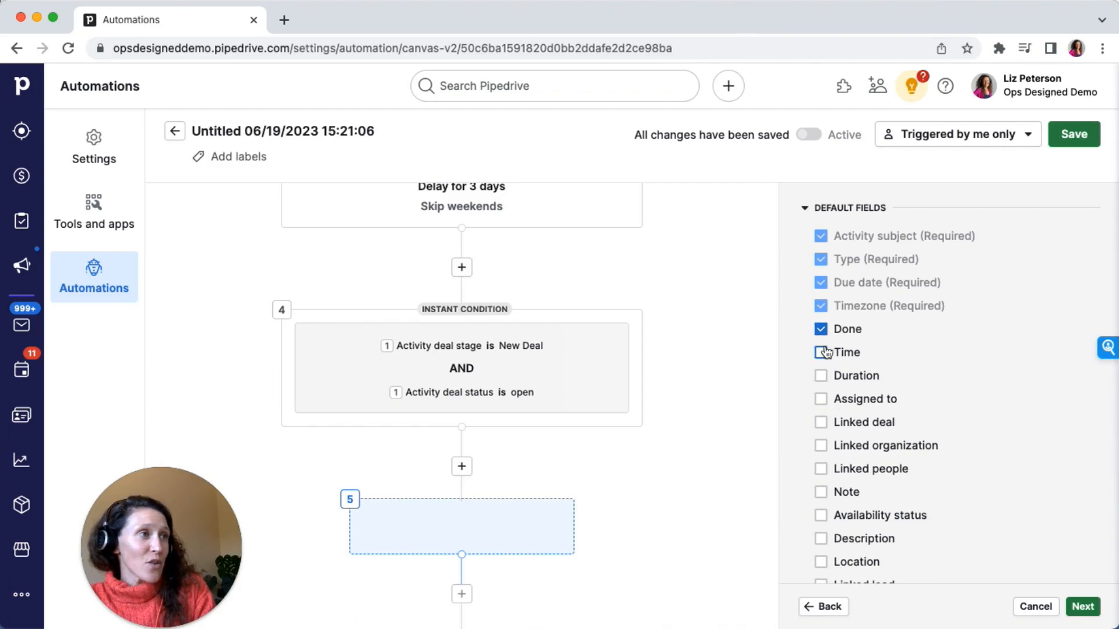
click(821, 400)
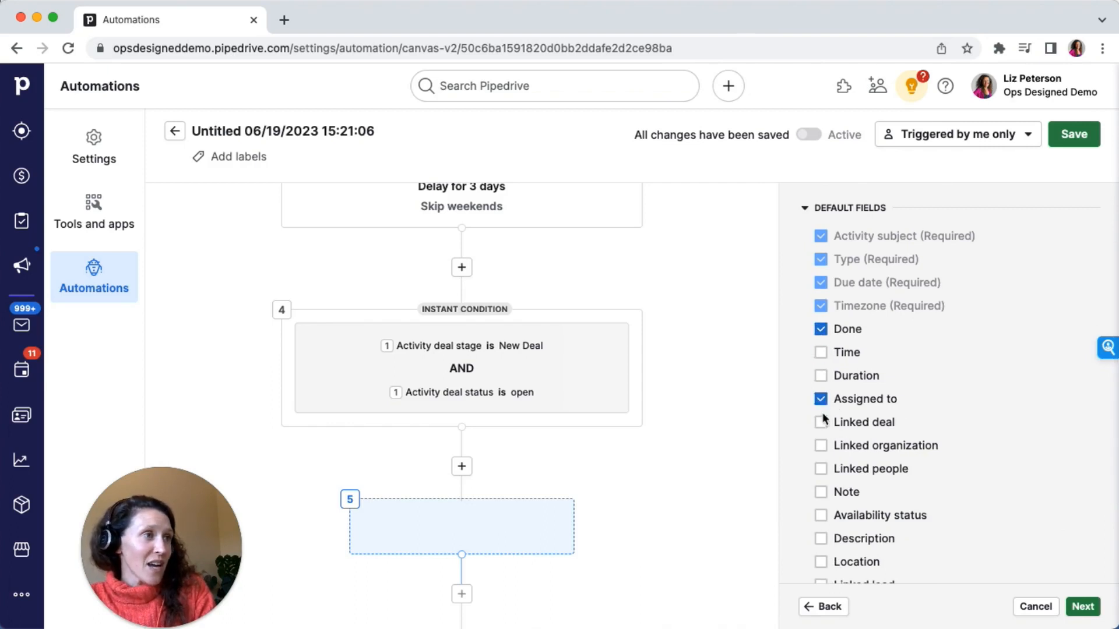
click(821, 445)
click(821, 469)
click(821, 492)
scroll(822, 498, down, 3)
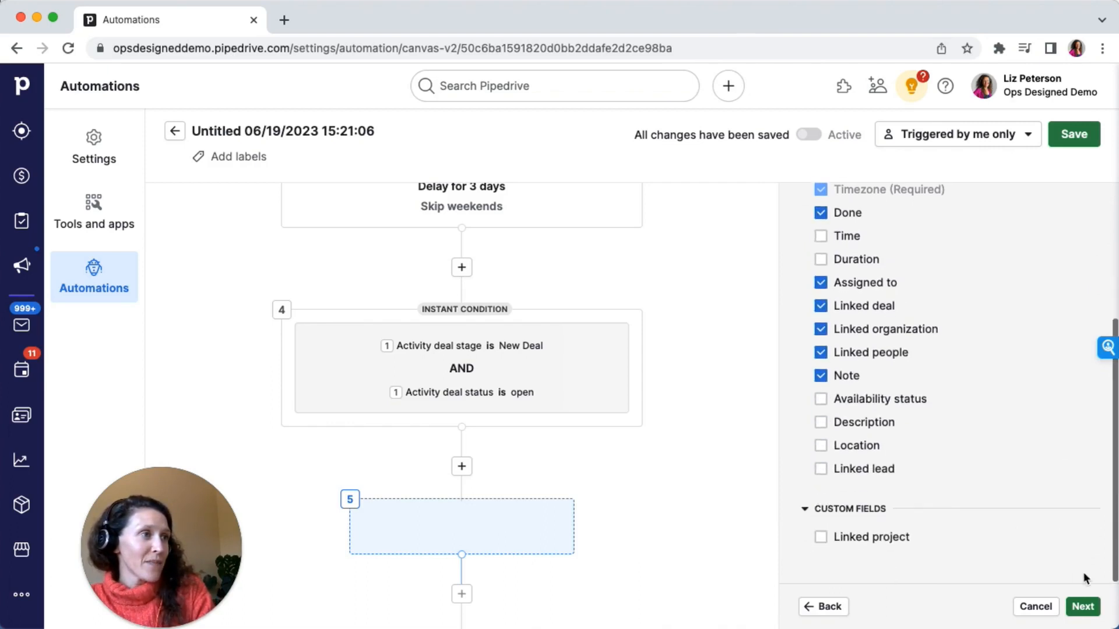
click(1082, 606)
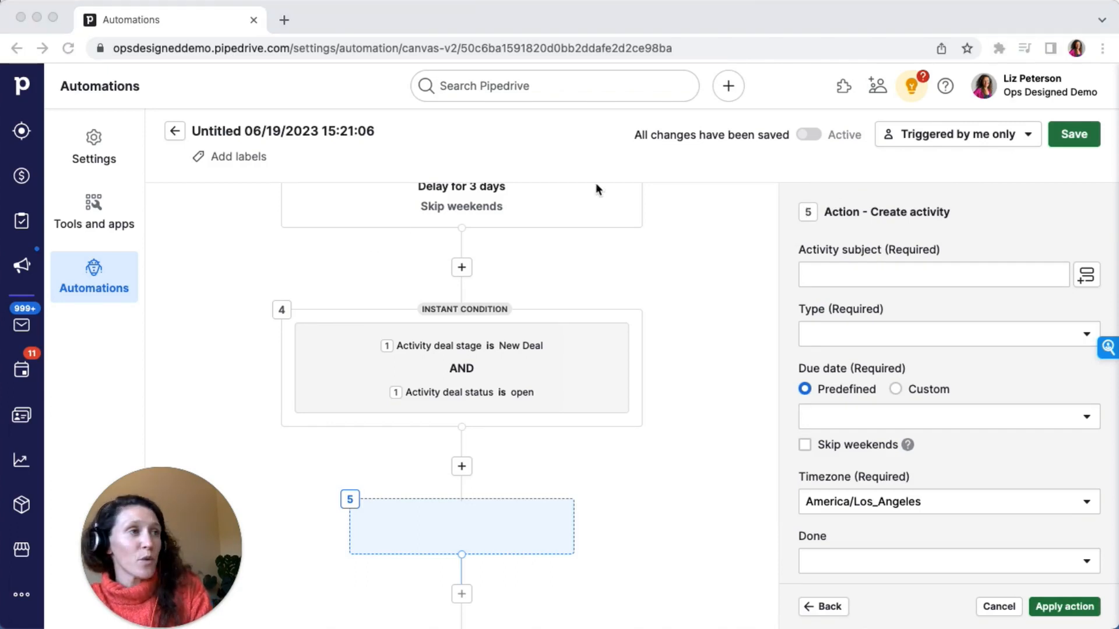
Set the activity subject to #2 Cold Outreach and the activity type to Cool Outreach
click(836, 279)
text(#Cold Outreach)
click(816, 272)
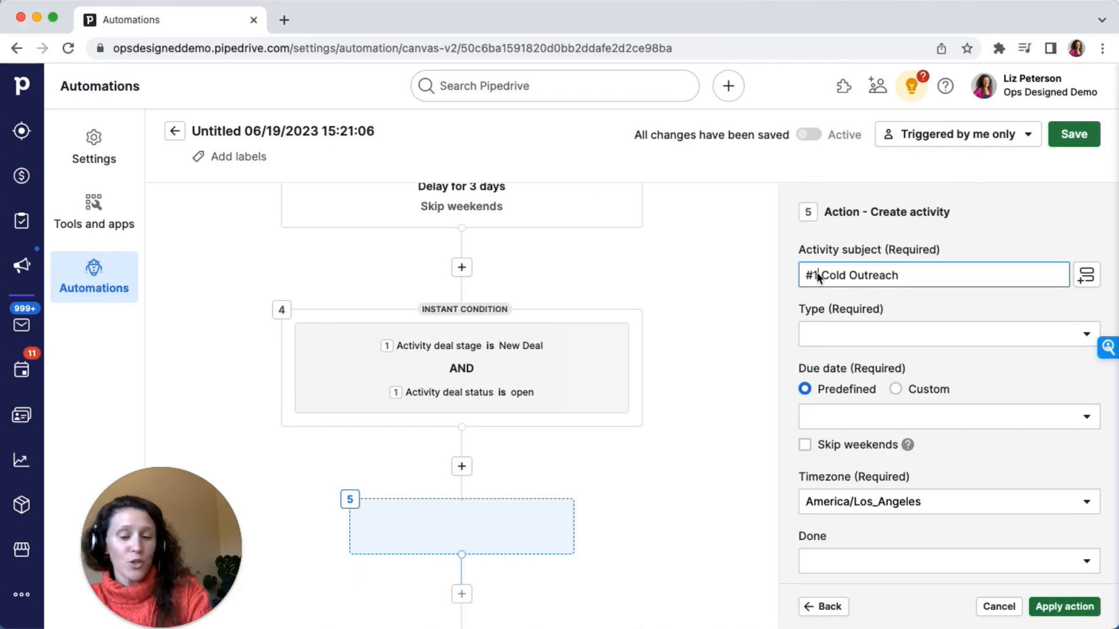
text(2)
click(837, 335)
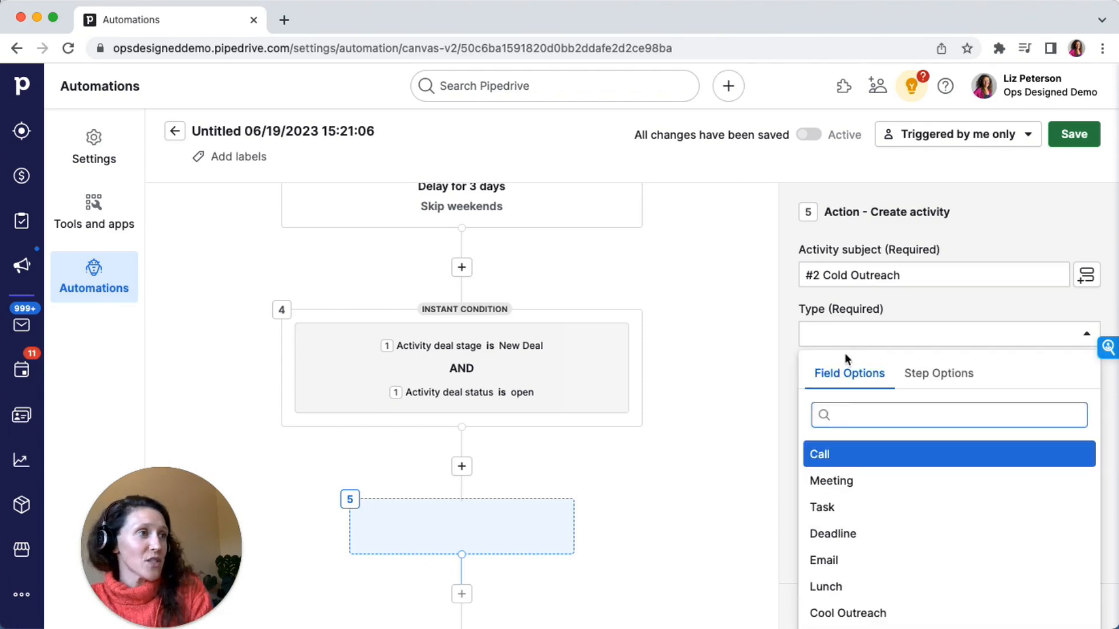
click(849, 611)
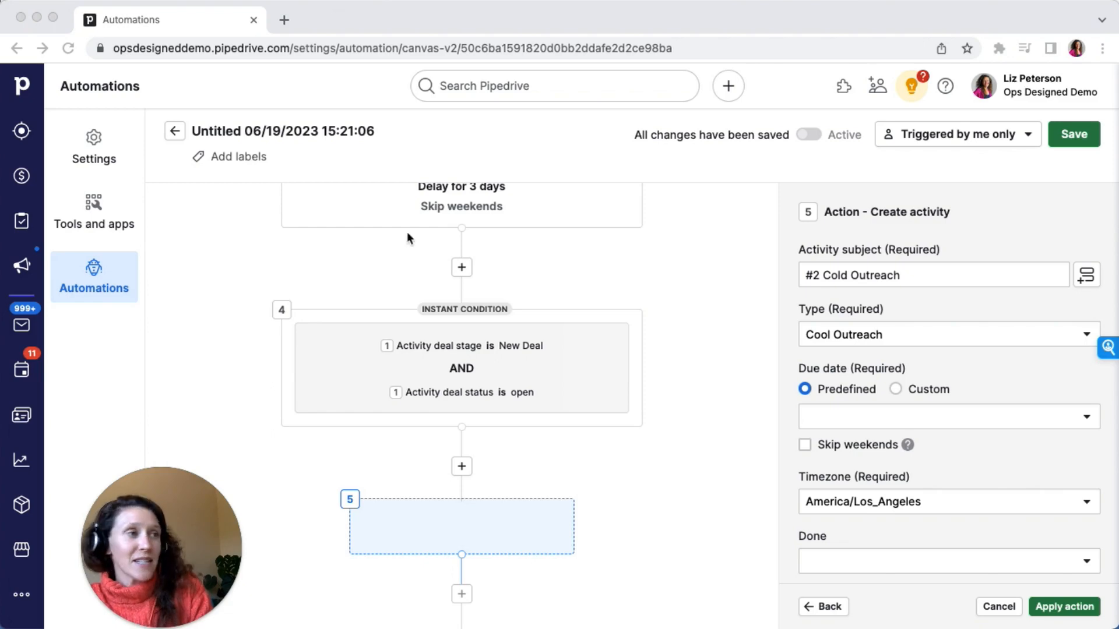
Set the due date to The same day and the Done field to No
scroll(874, 341, down, 3)
click(856, 275)
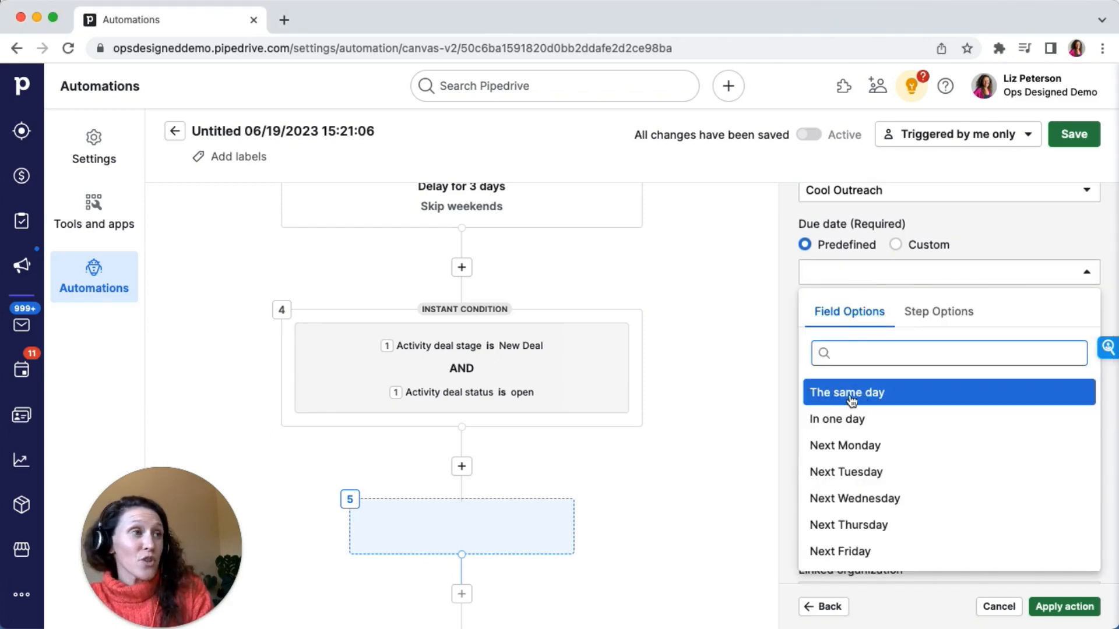
click(851, 400)
click(841, 416)
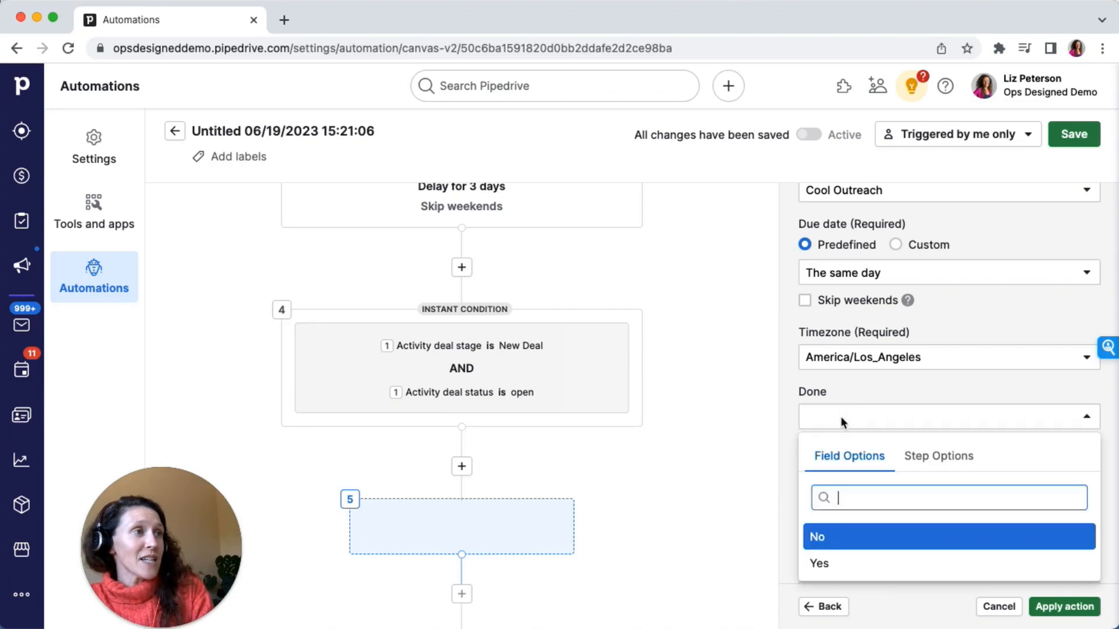
click(831, 535)
scroll(854, 377, down, 1)
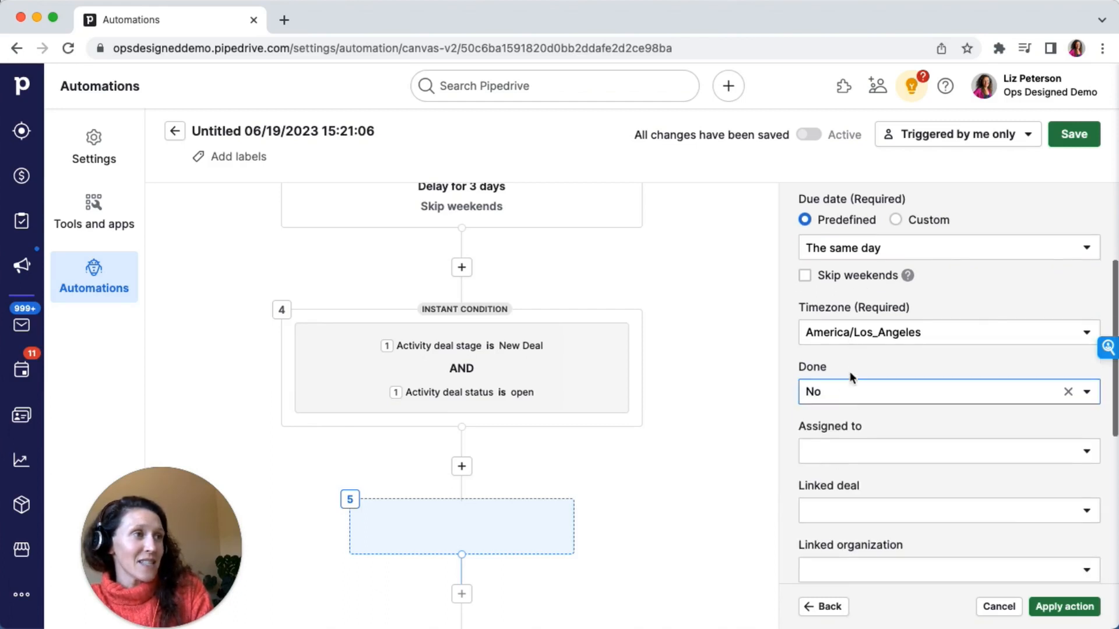
Assign the activity to the Activity deal owner from the trigger step's options
click(846, 449)
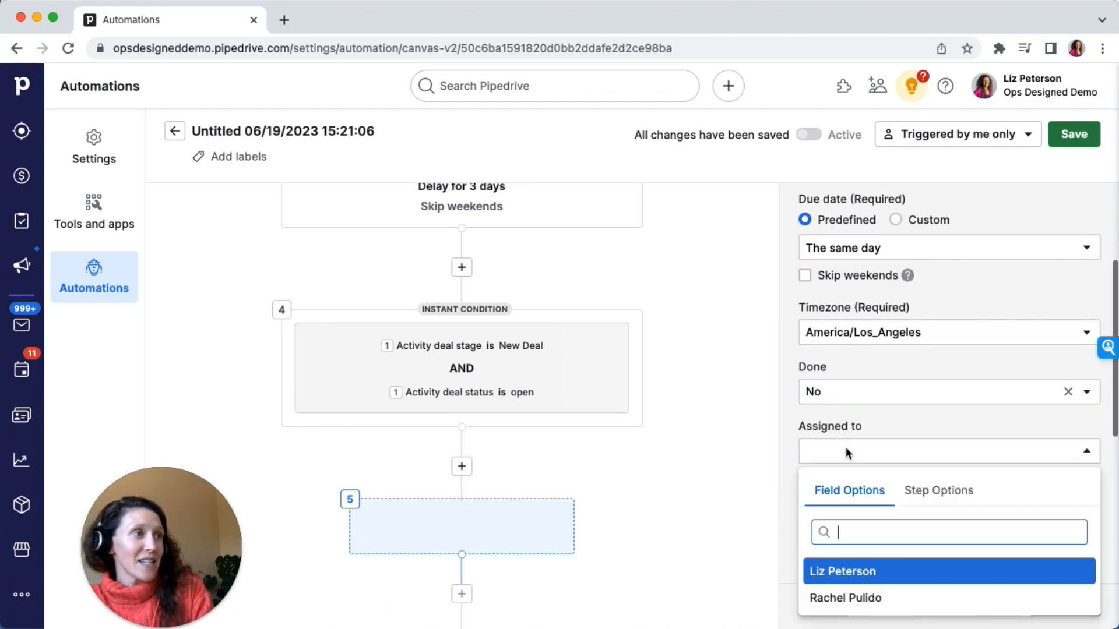
click(921, 500)
text(own)
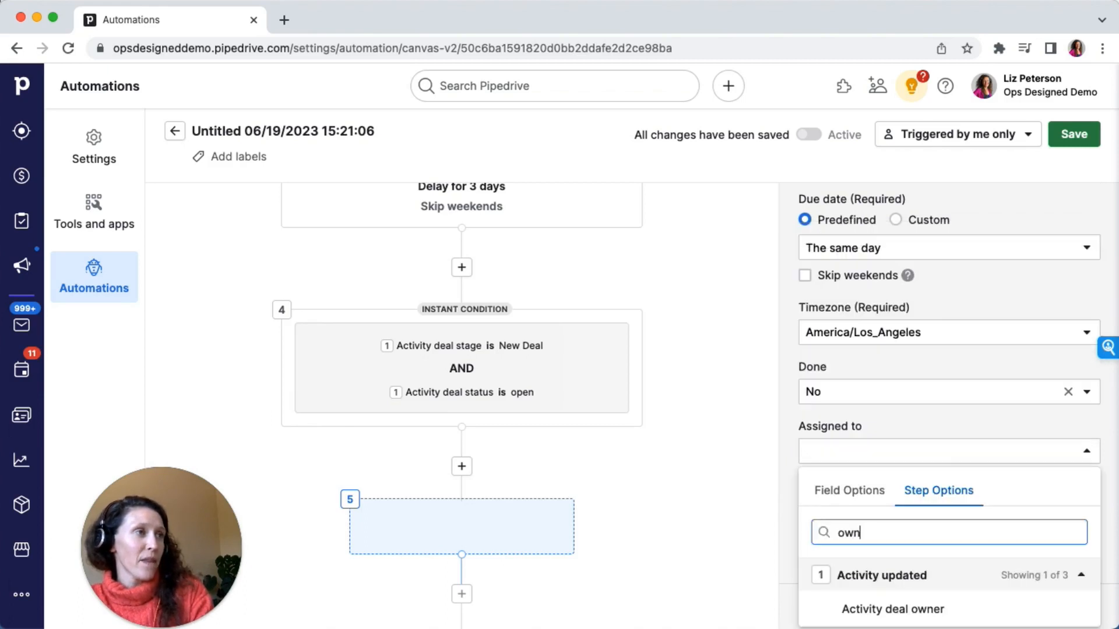
text(er)
scroll(854, 310, down, 2)
click(862, 524)
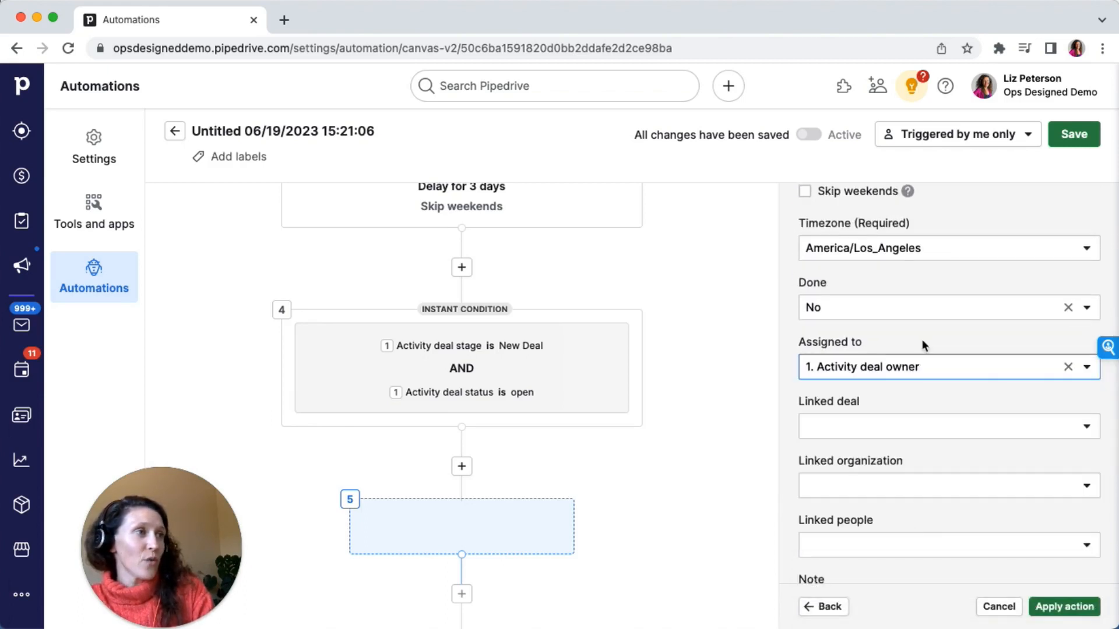
Link the activity to the trigger's Activity deal, Activity organization and Linked people
click(825, 426)
click(882, 575)
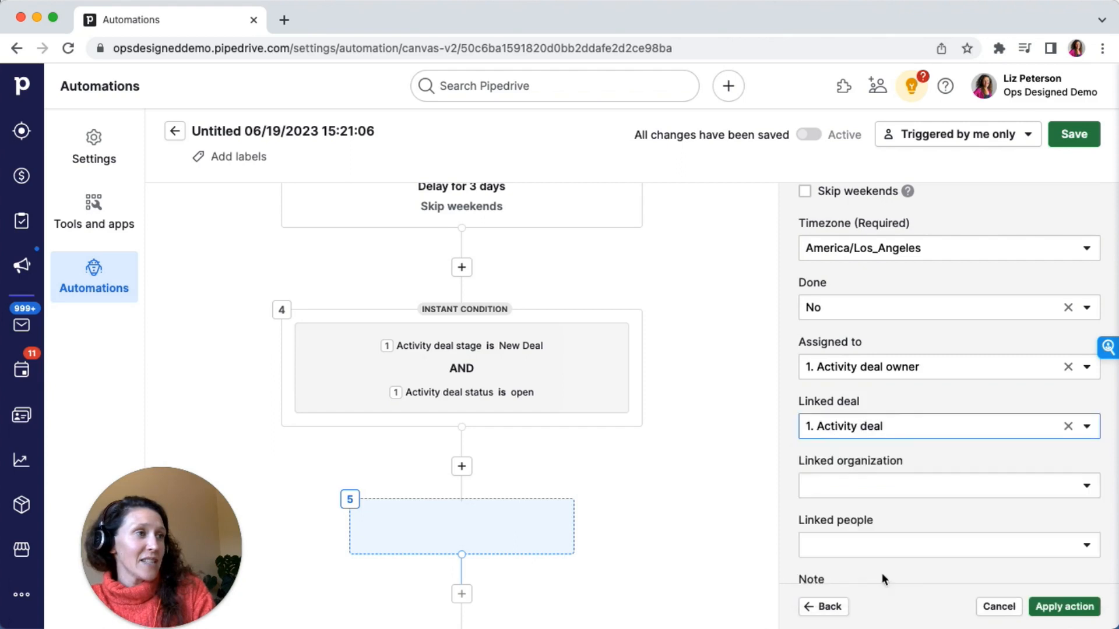
click(879, 476)
click(881, 460)
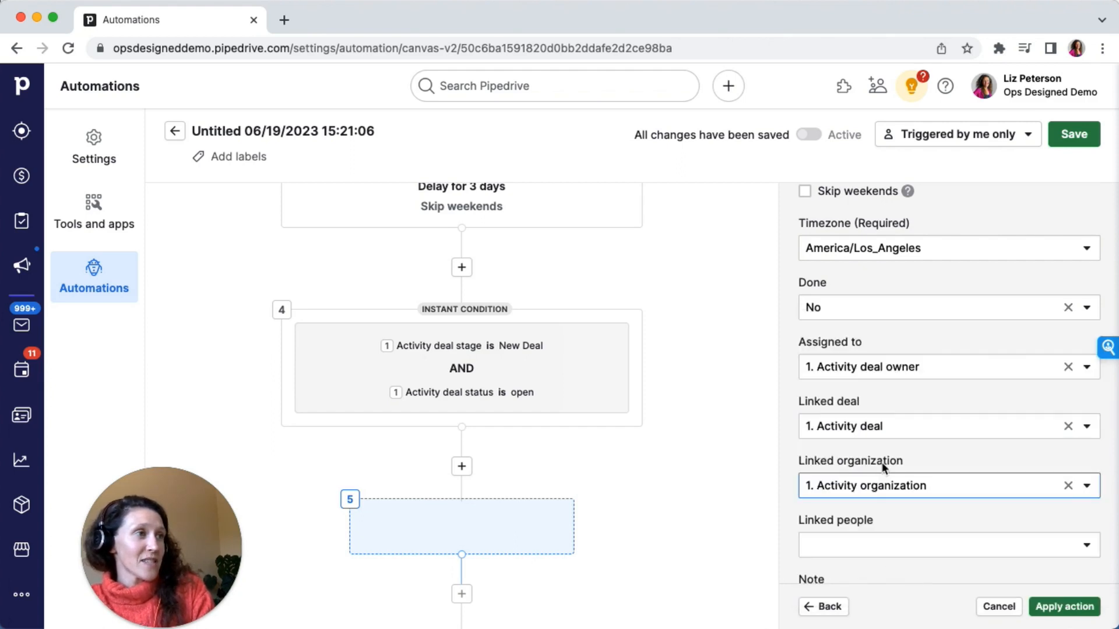
click(862, 538)
click(865, 513)
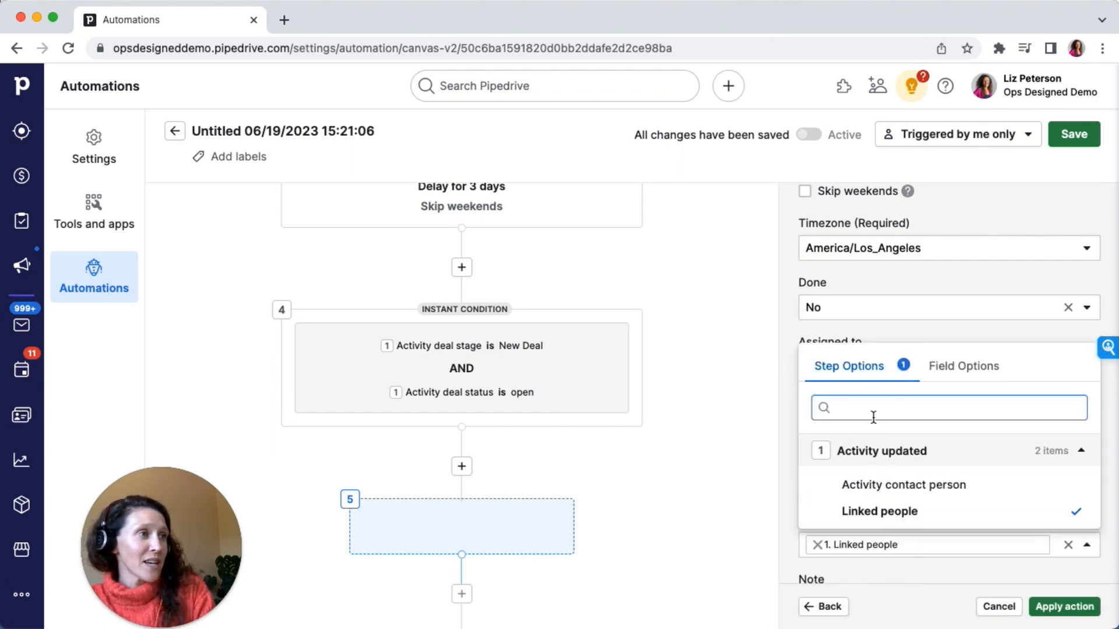
click(921, 335)
Paste the call instructions into the note and change the email template reference to #2 Cold Outreach
scroll(919, 326, down, 3)
click(865, 450)
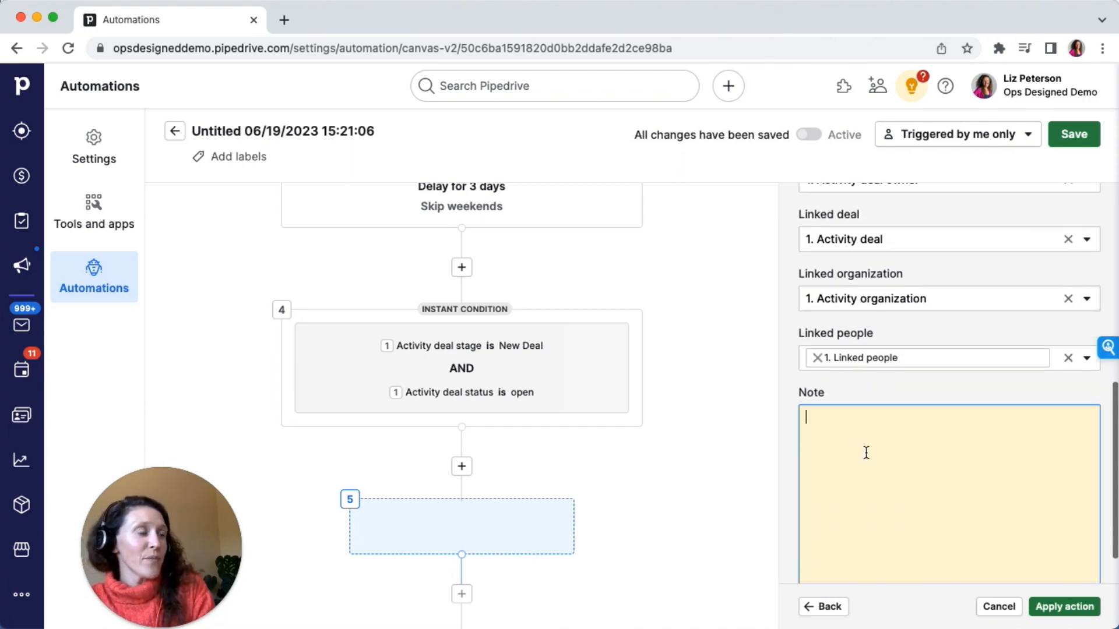
text(Call contact to attempt to conduct or schedule anintro call If you connect: Update deal details / stage, as appropriate If you do not connect: Send the #1 Cold Outreach email template Mark this activity as done)
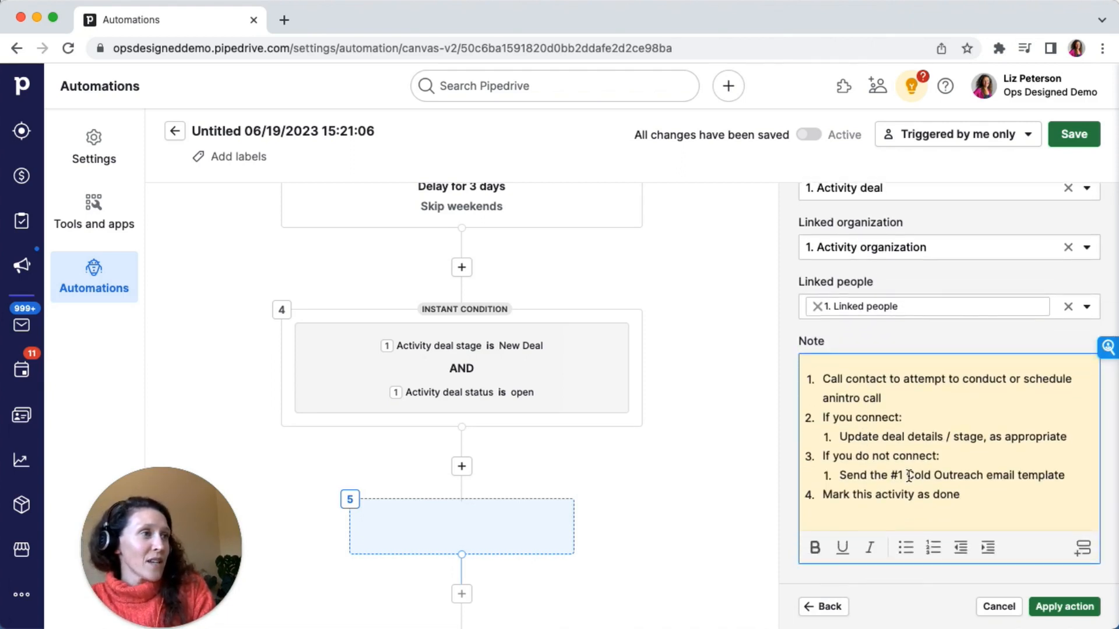
click(902, 475)
key(BackSpace)
text(2)
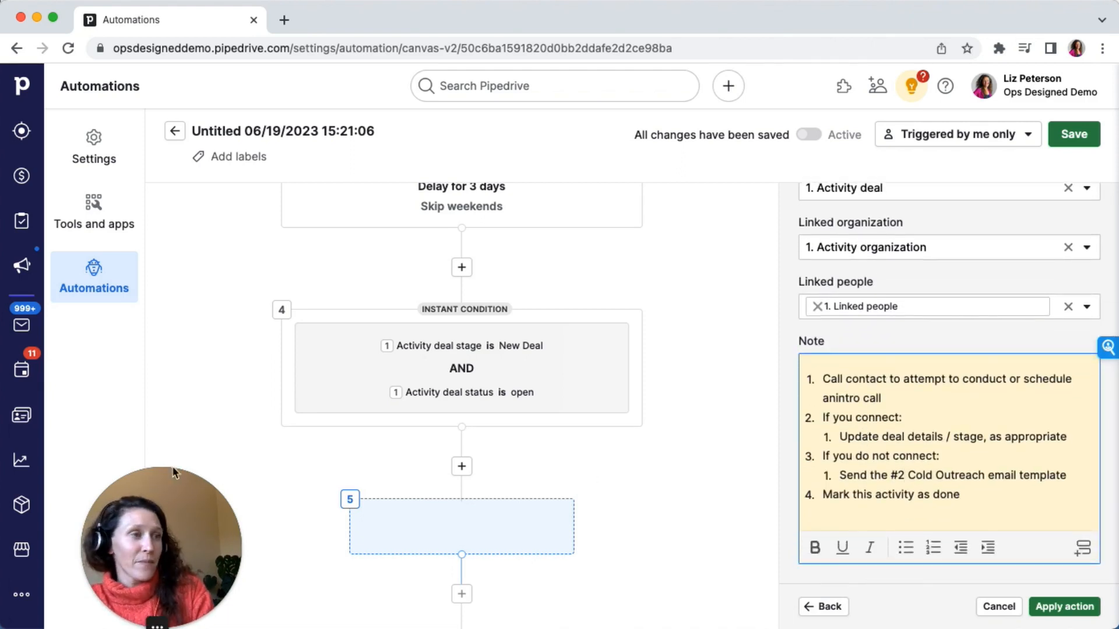
Append the italic reminder about an additional outreach activity after 3 days to the note, then apply the action
key(super+Tab)
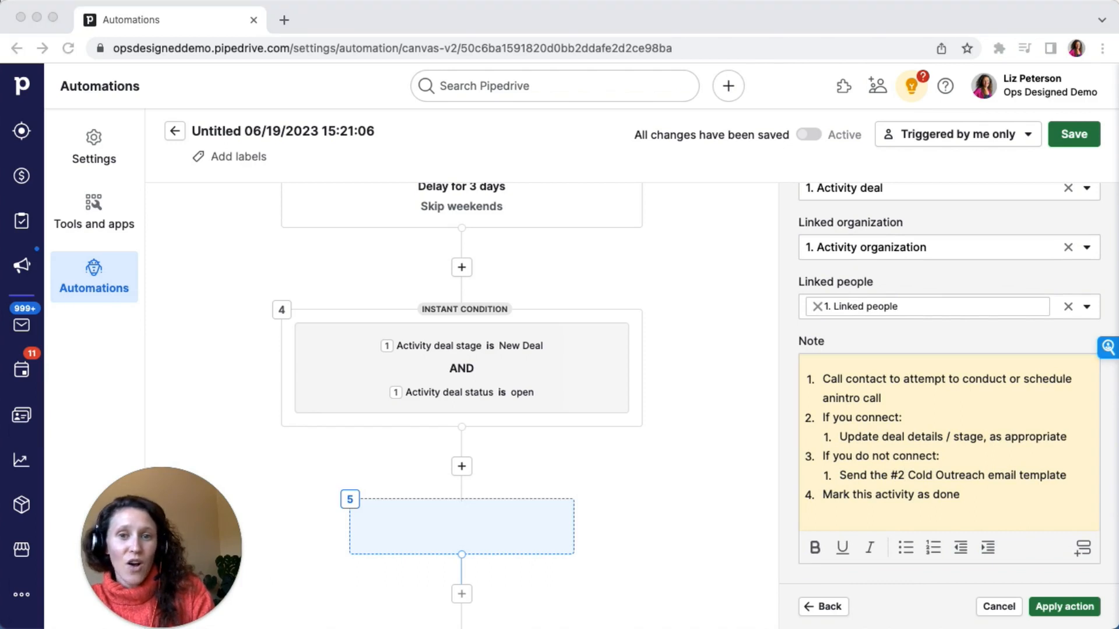
key(super+Tab)
click(1034, 500)
text(If in 3 days this deal is still open and in this stage, an additional outreach activity will be created for you.)
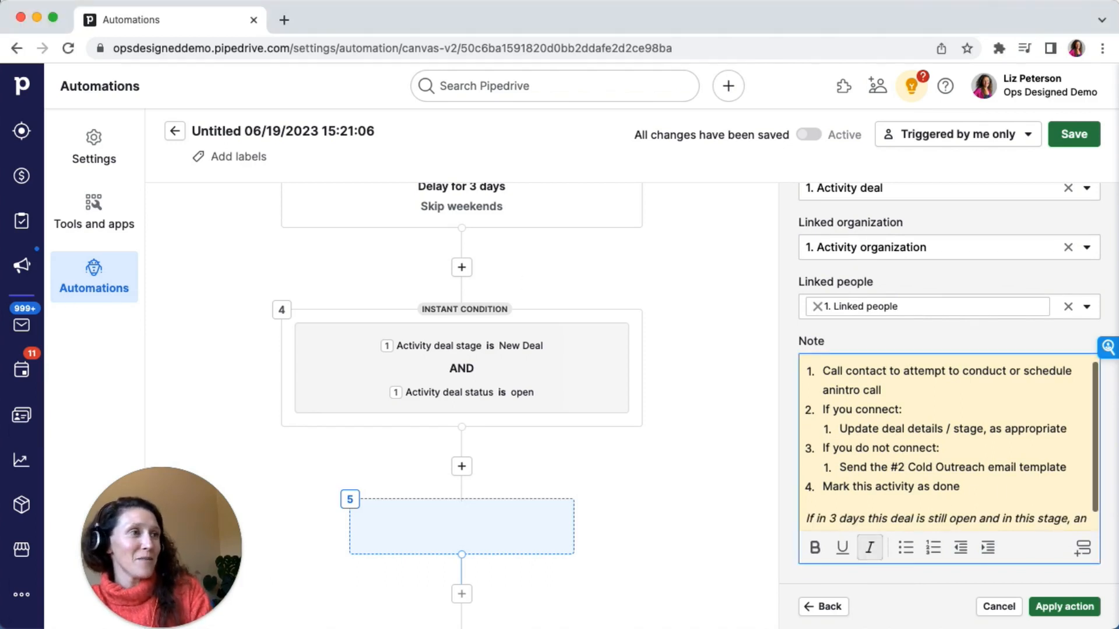
scroll(947, 455, down, 1)
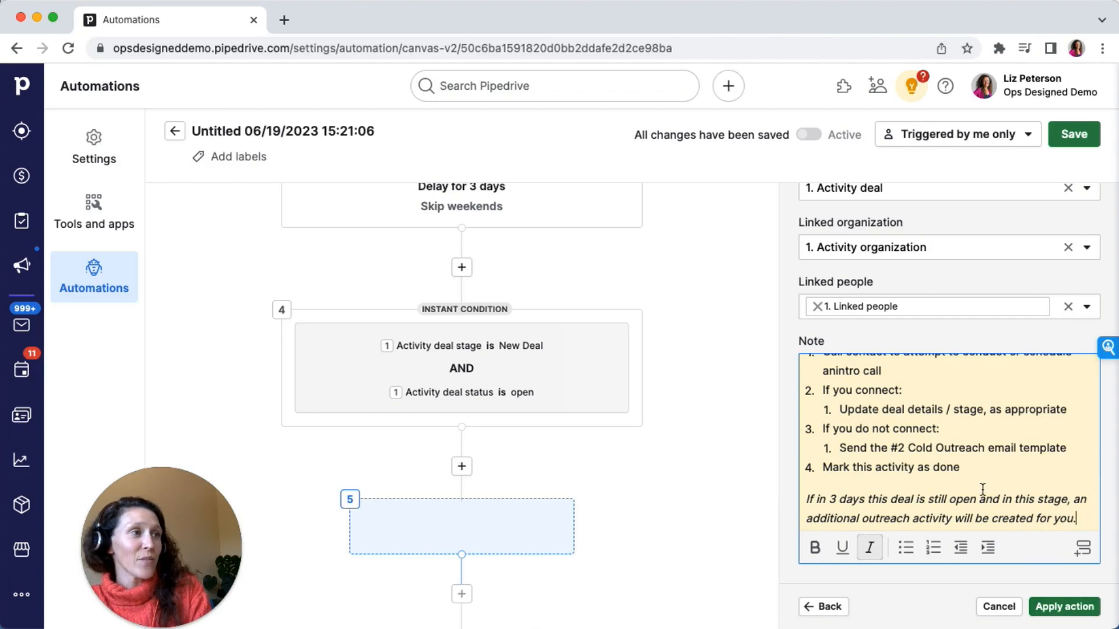
click(1059, 608)
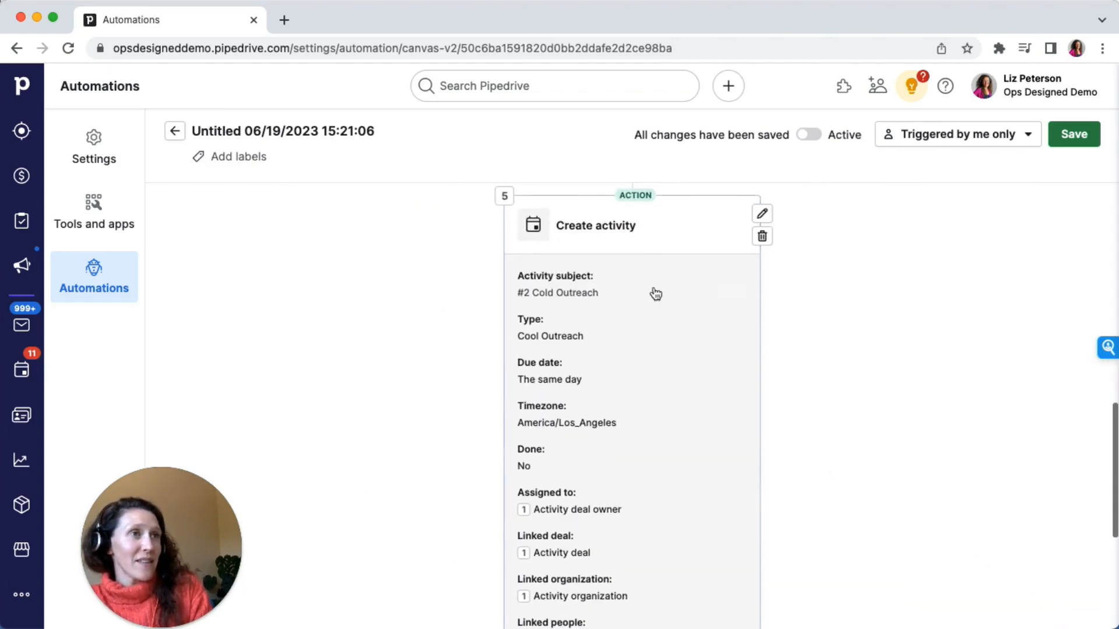
Rename the automation to #2 Cold Outreach Activity
click(324, 131)
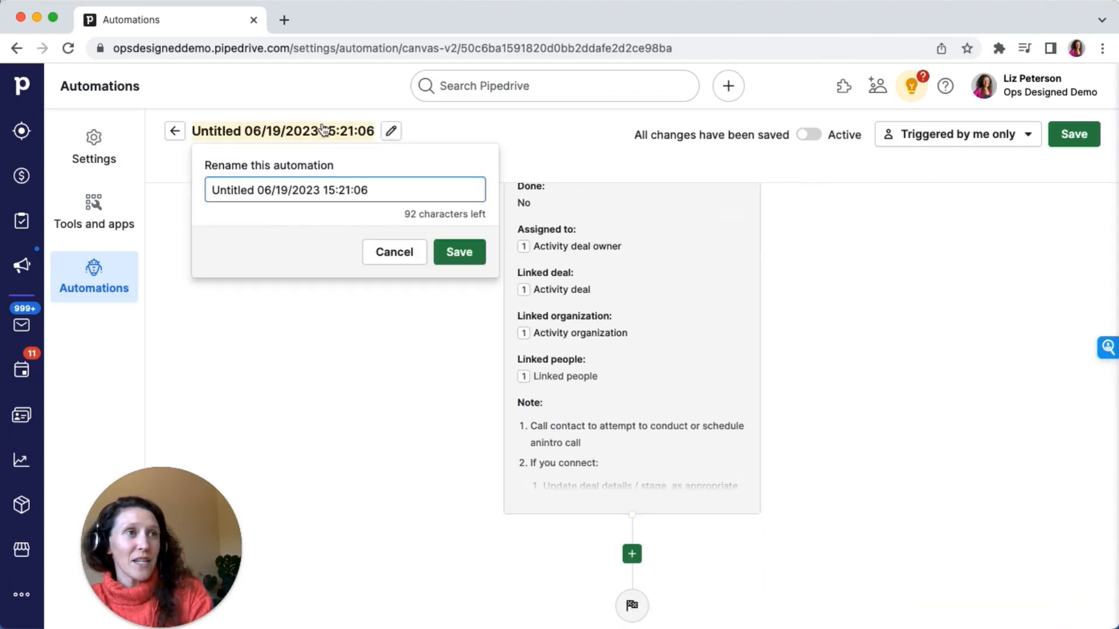
text(#2 Cold Outreach Activi)
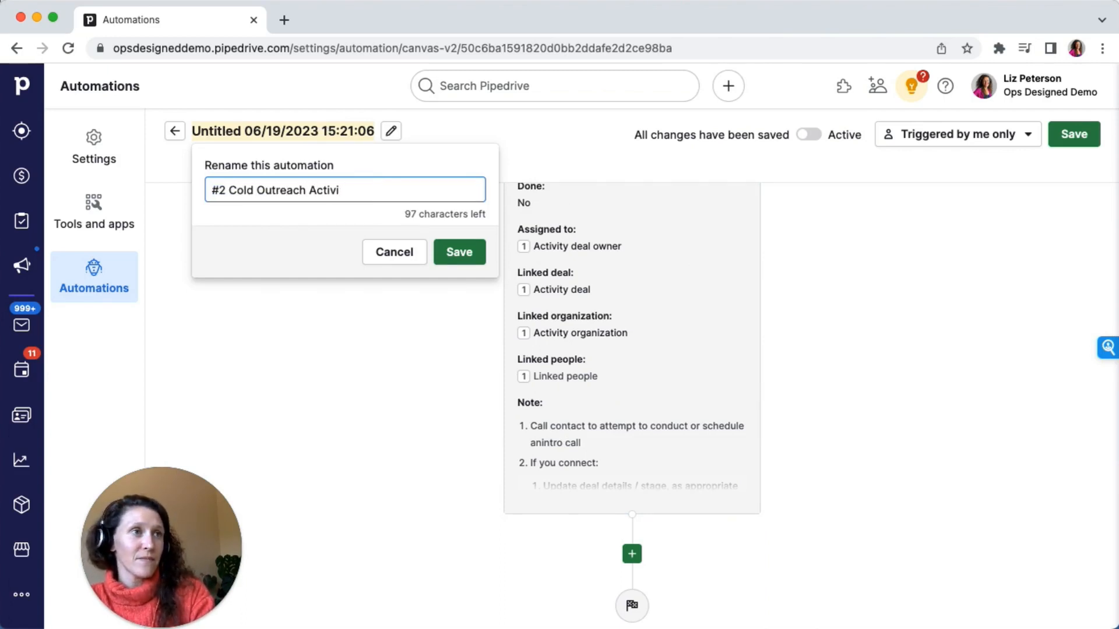
text(ty)
click(459, 252)
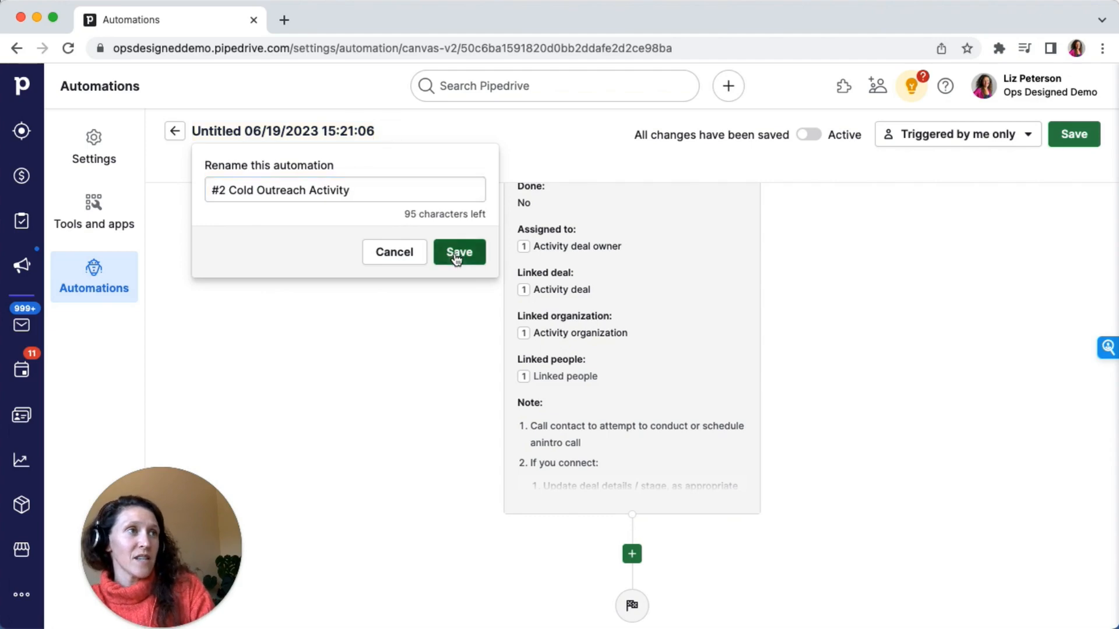
Activate the automation, set it to be triggered by any user, and save it
click(811, 135)
click(976, 140)
click(970, 190)
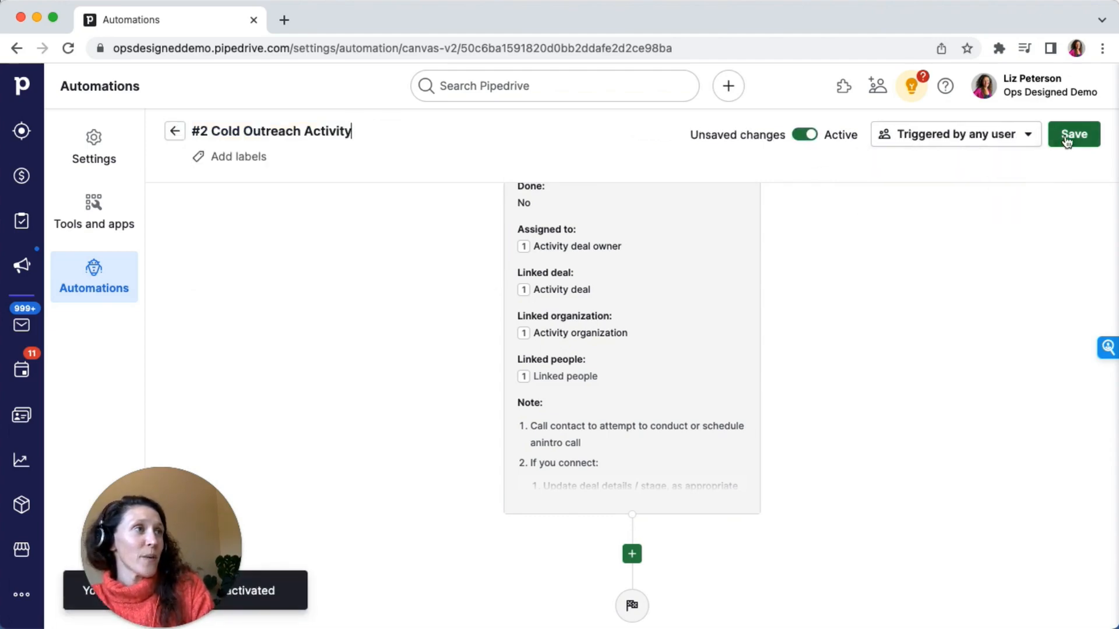
click(1071, 136)
Change the delay step to a custom duration of 1 minute, apply it, and save the automation
click(687, 421)
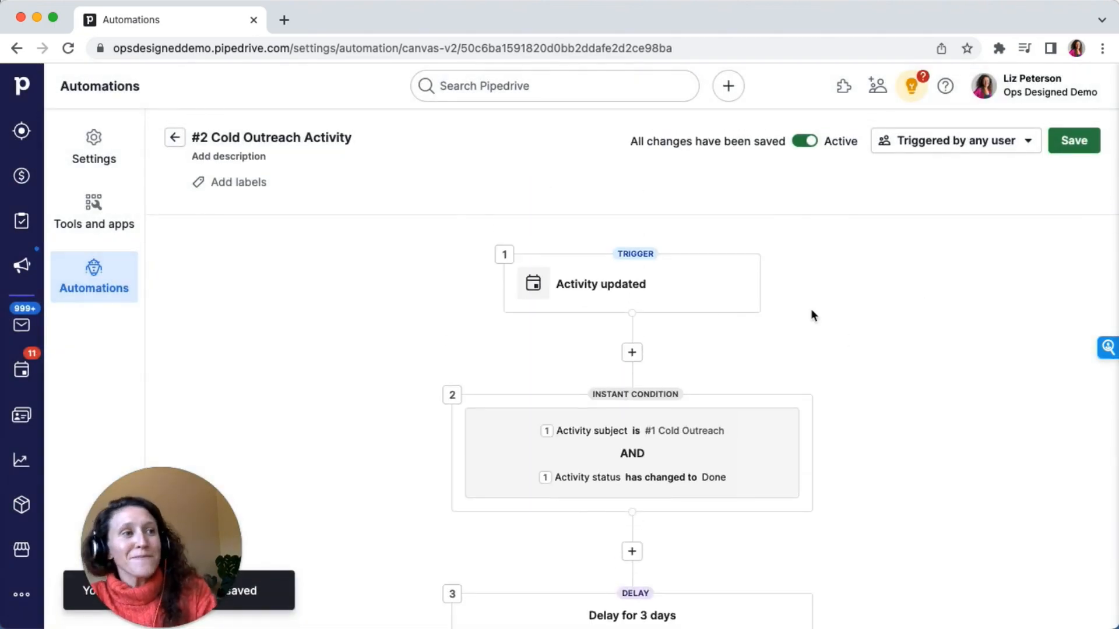
scroll(812, 319, down, 5)
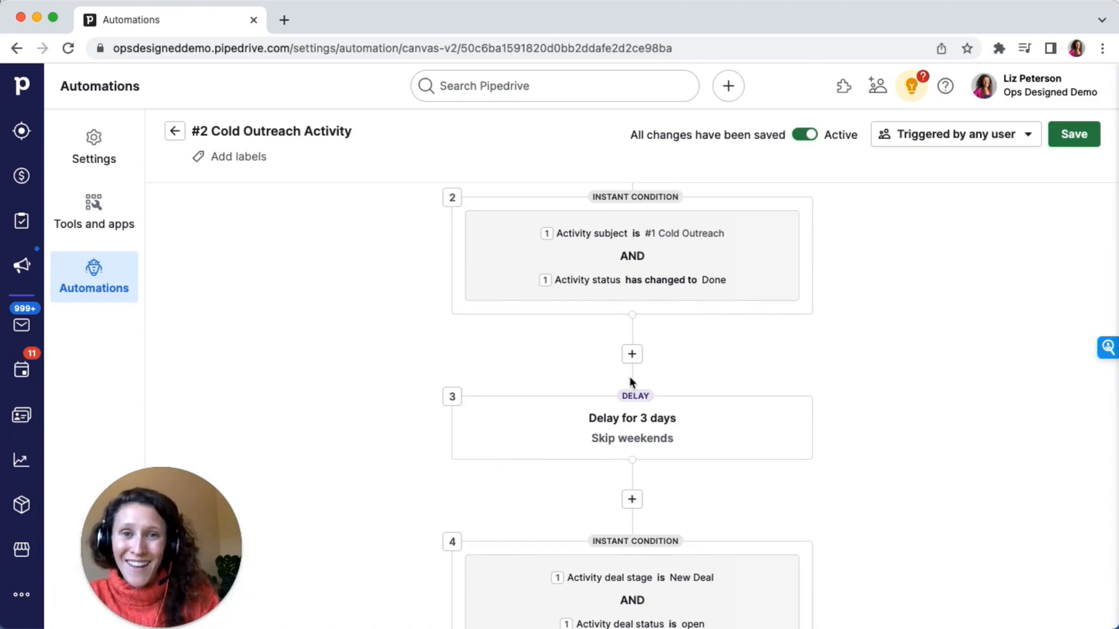
mouse_move(628, 408)
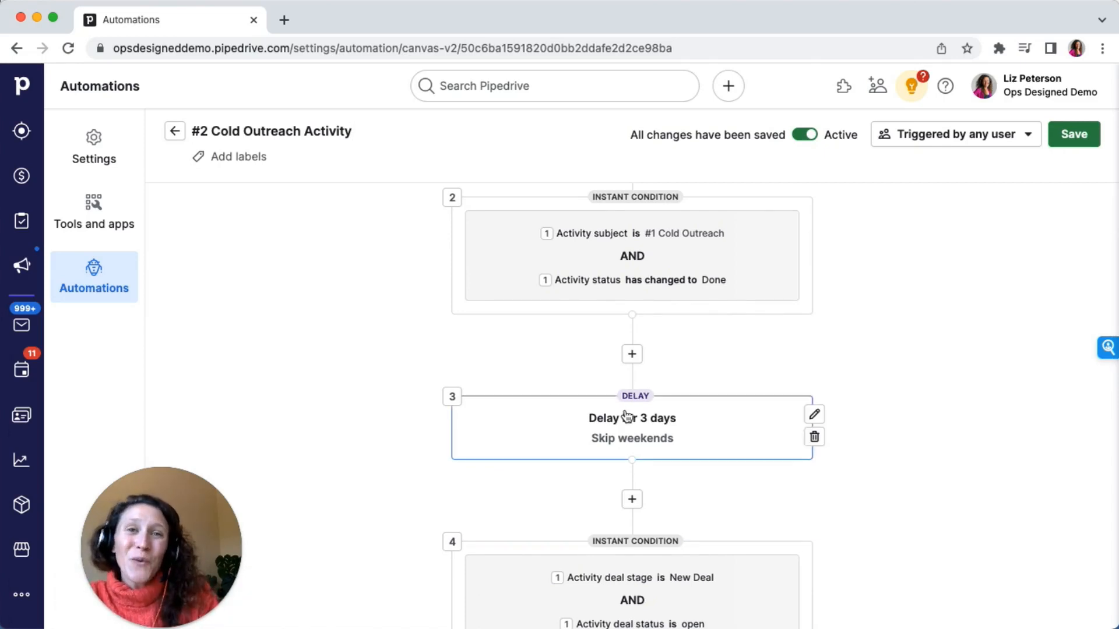
click(812, 414)
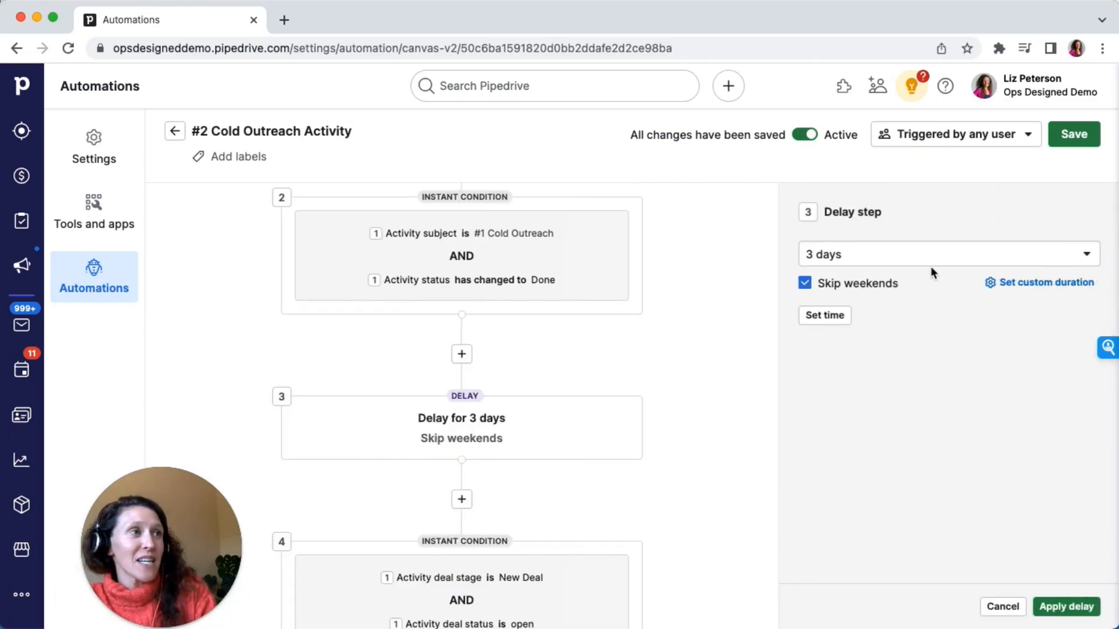
click(932, 255)
click(931, 254)
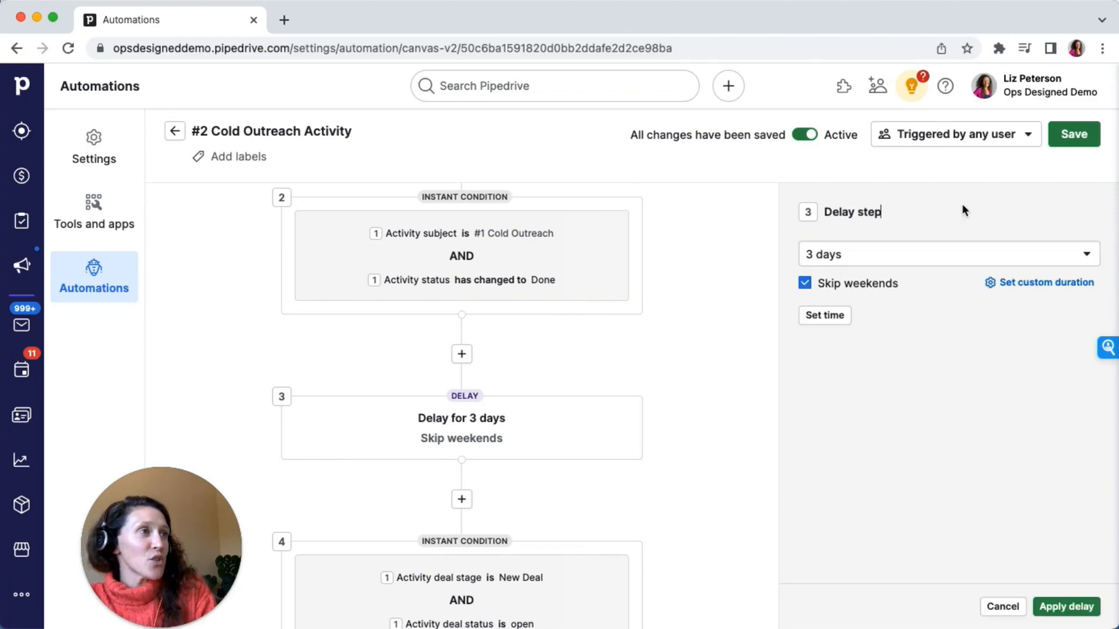
click(1049, 283)
click(969, 254)
click(828, 254)
text(1)
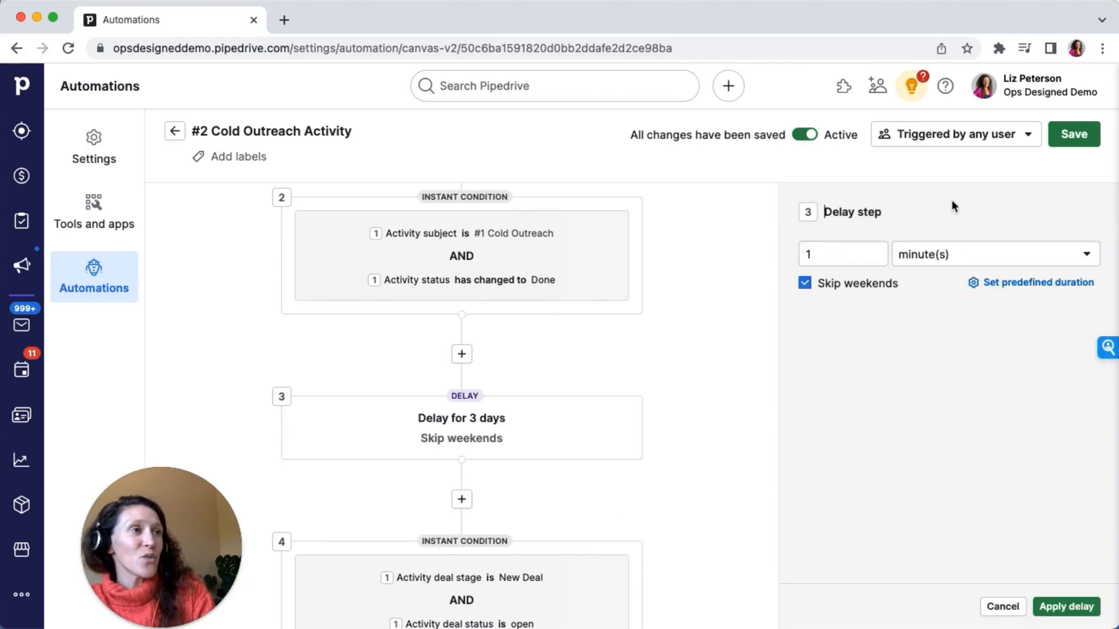
click(1064, 608)
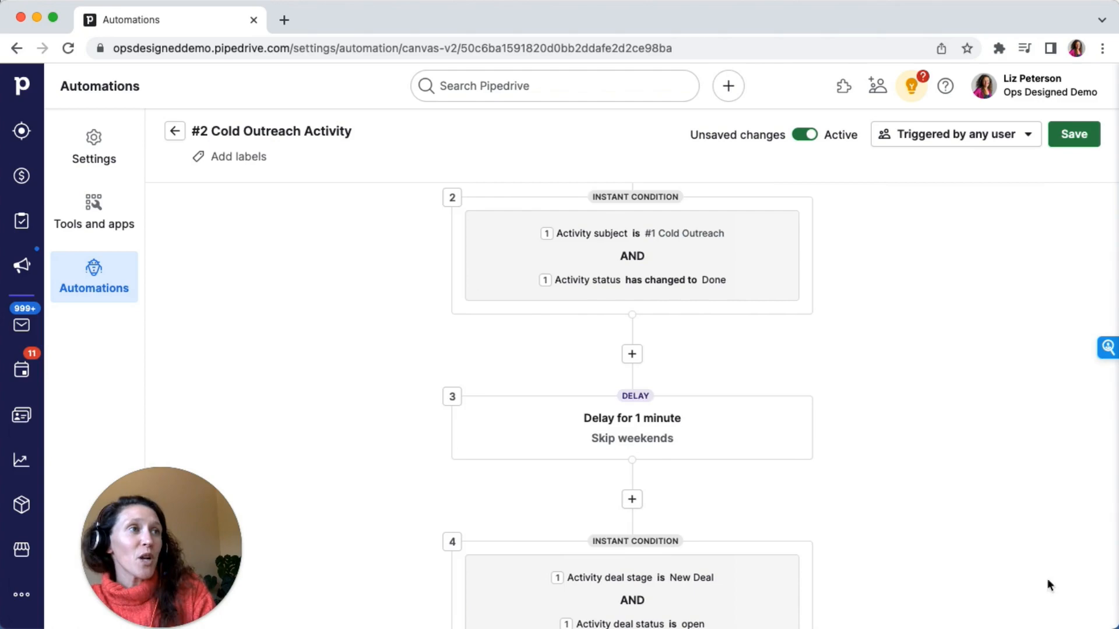
click(1076, 134)
Return to the Automations list and reopen the #2 Cold Outreach Activity automation for editing
click(712, 415)
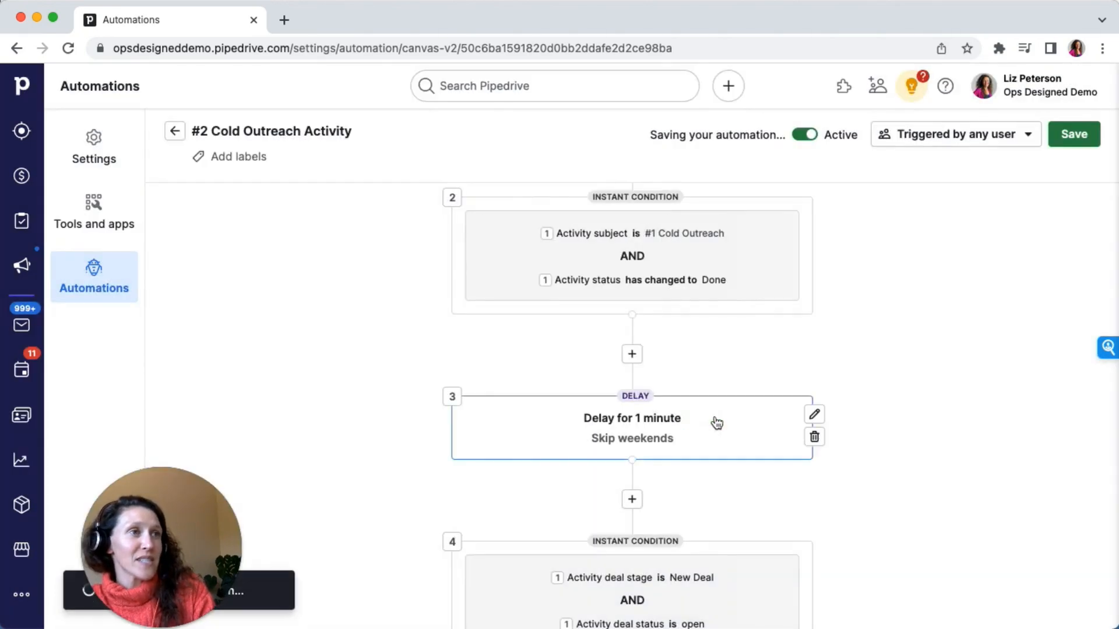
click(21, 176)
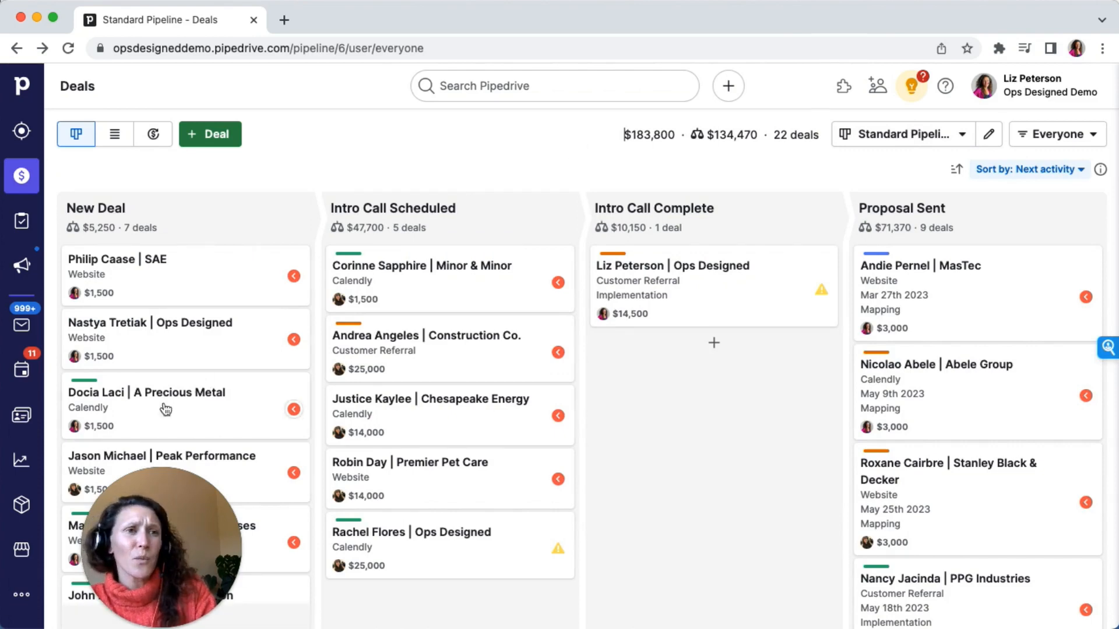
click(15, 606)
click(153, 124)
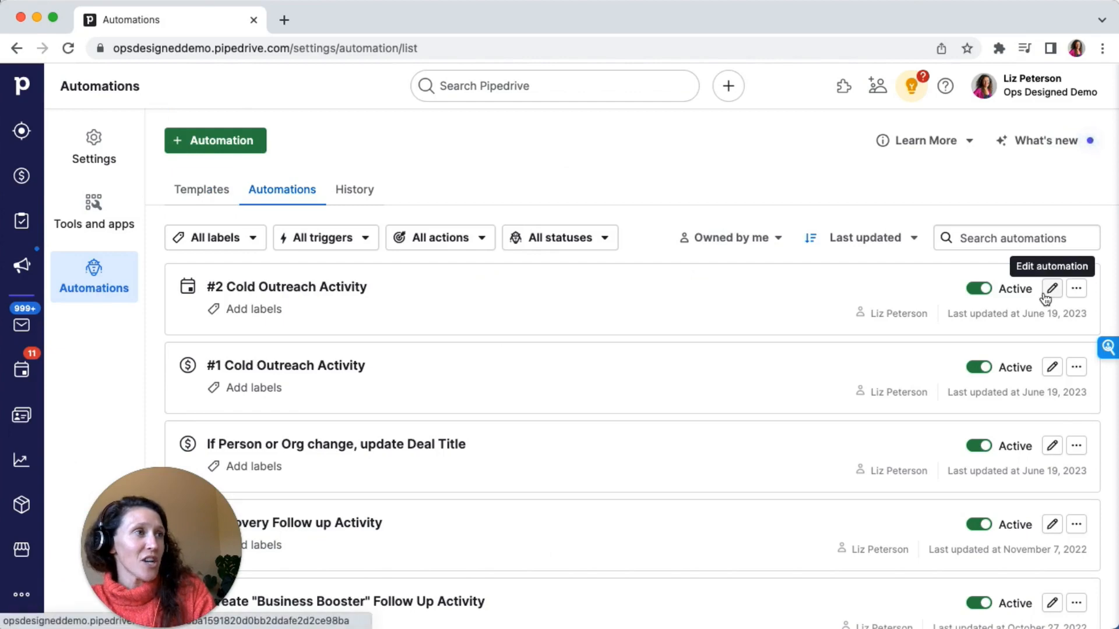
click(1051, 289)
scroll(589, 432, down, 6)
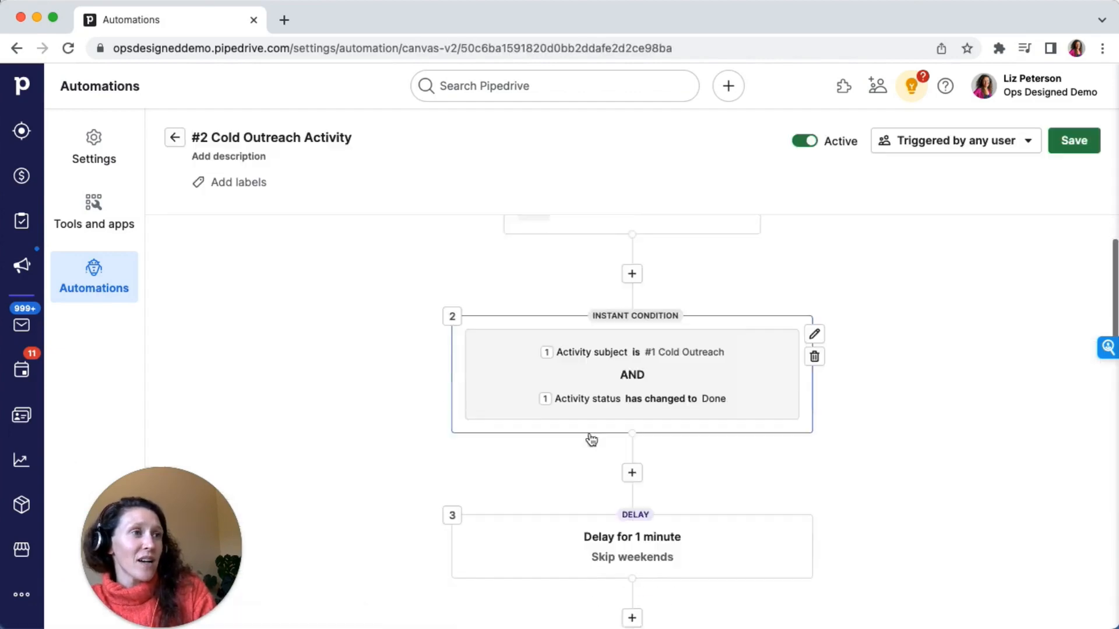
scroll(613, 414, down, 1)
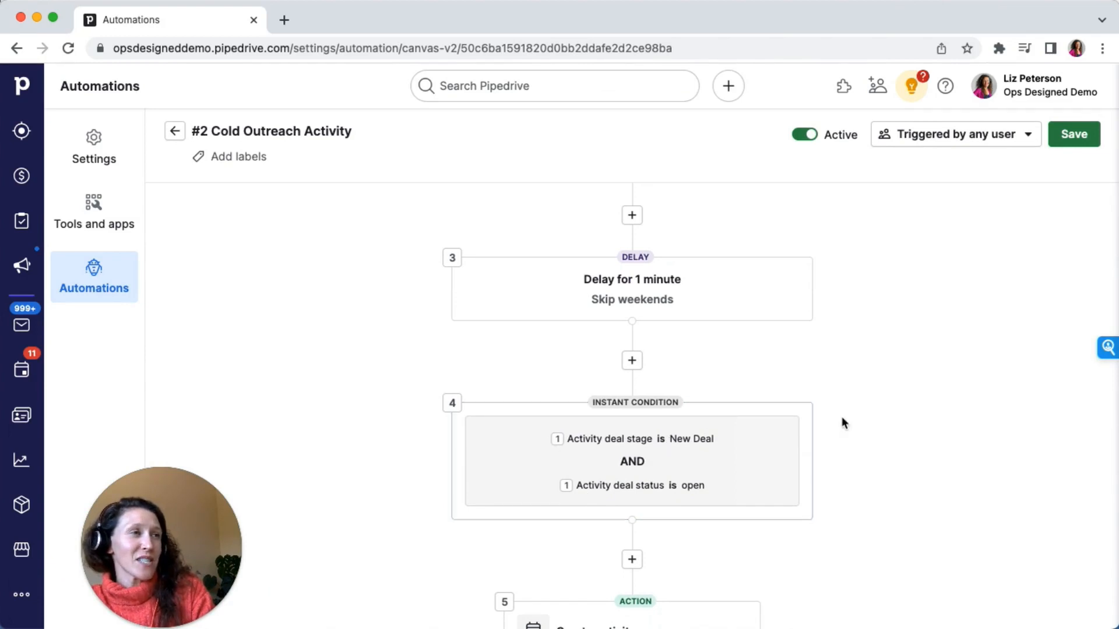
Set the deal-stage condition to the Standard Pipeline's New Deal stage, apply it, and save the automation
click(815, 420)
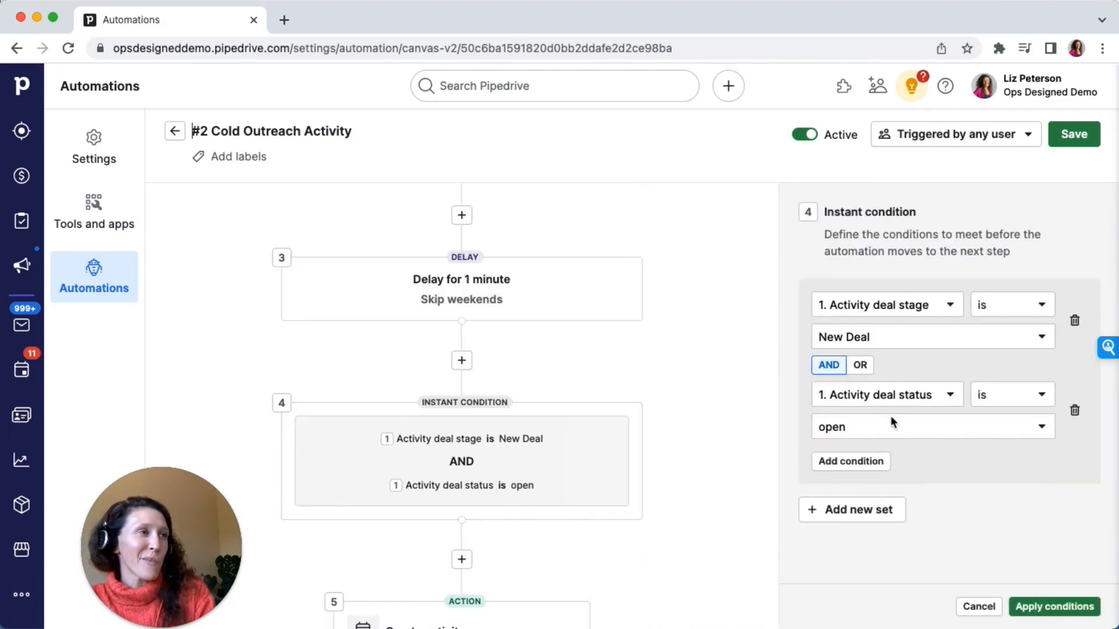
click(879, 337)
scroll(858, 446, down, 4)
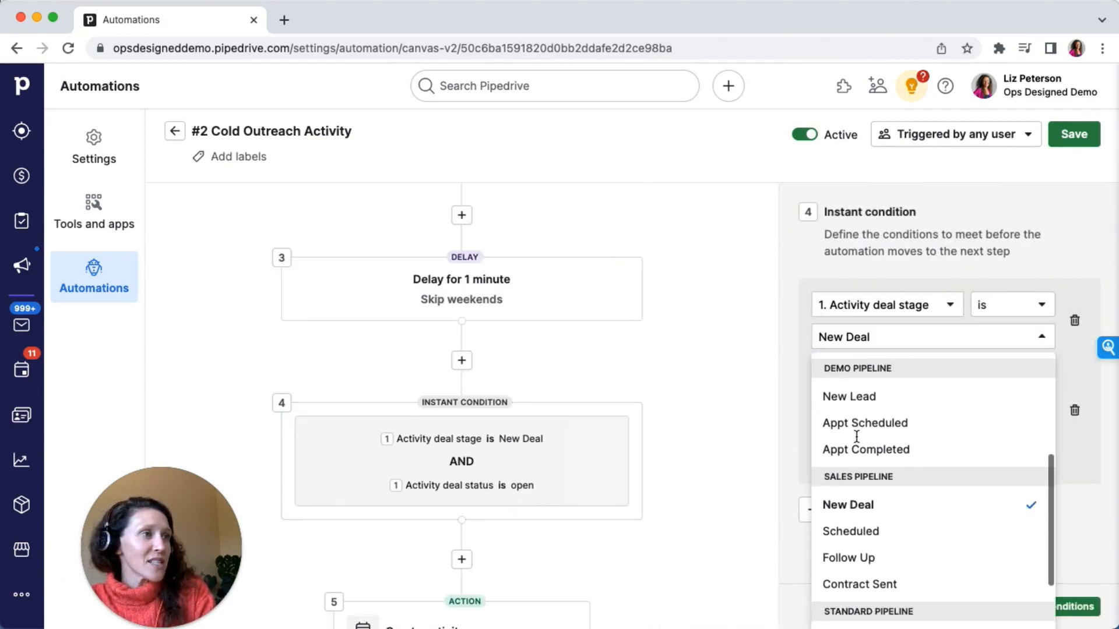
scroll(857, 437, down, 2)
click(851, 533)
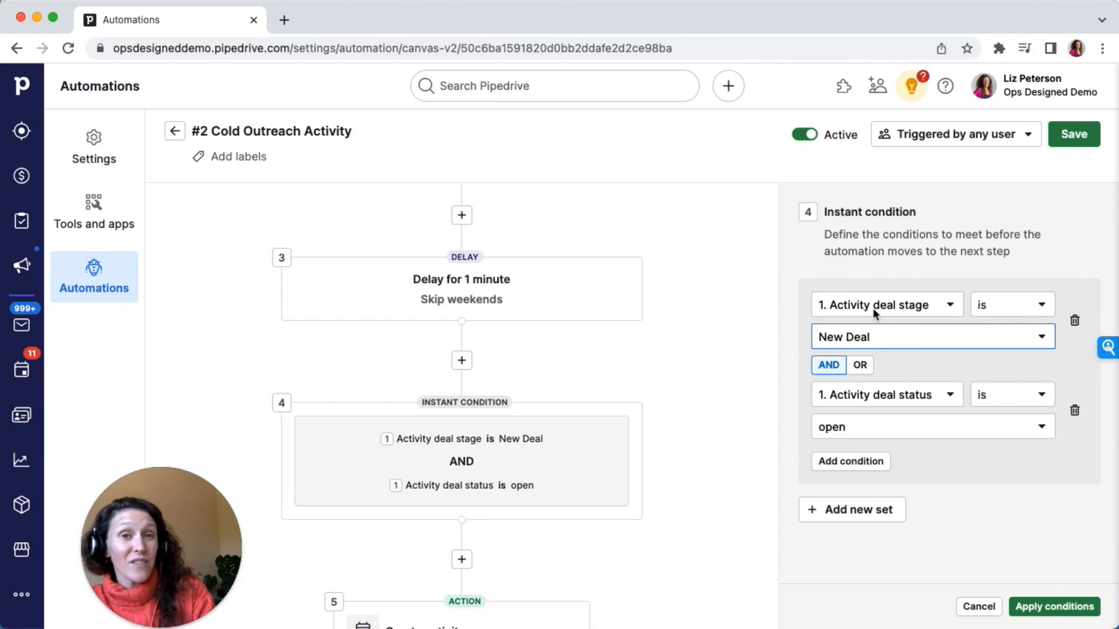
click(1019, 606)
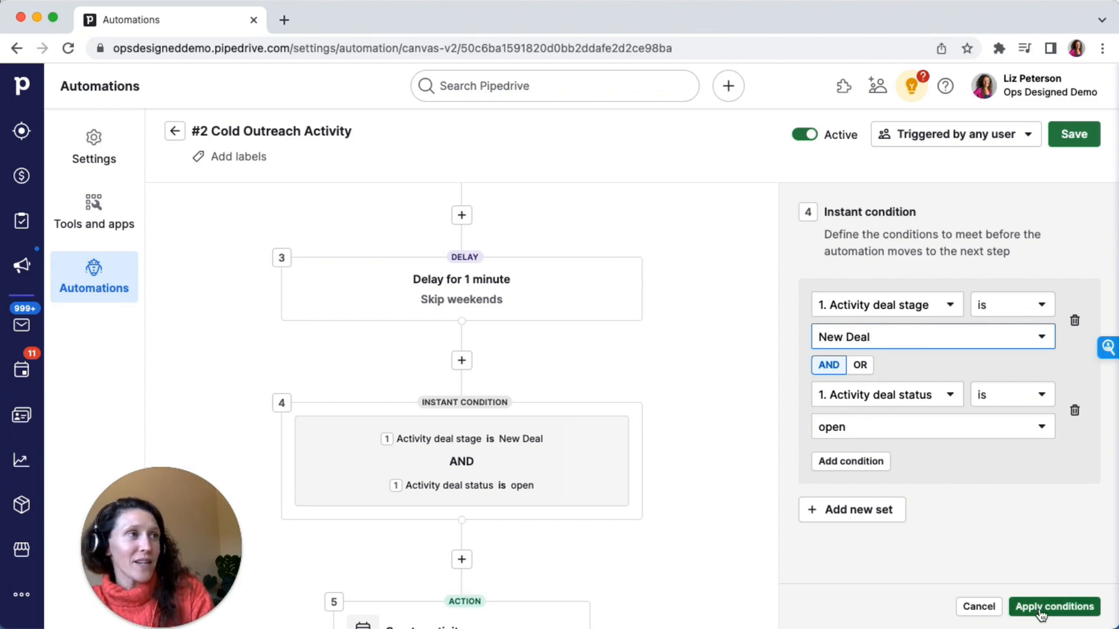
click(1070, 132)
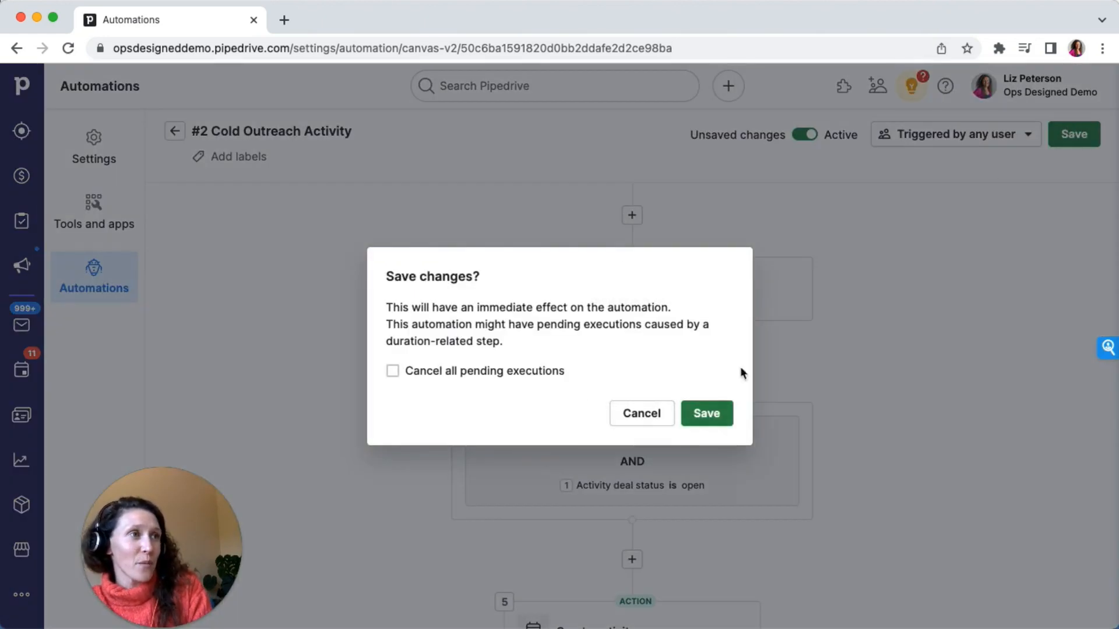
click(715, 424)
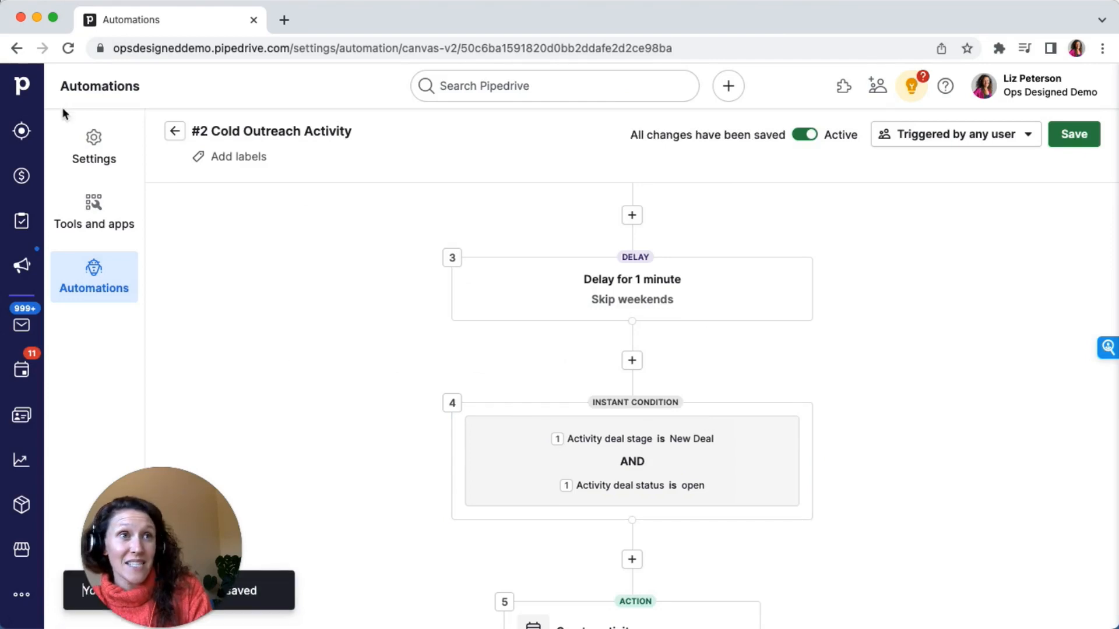
Create a new deal in the Standard Pipeline, choosing an existing contact person and their organization
click(22, 175)
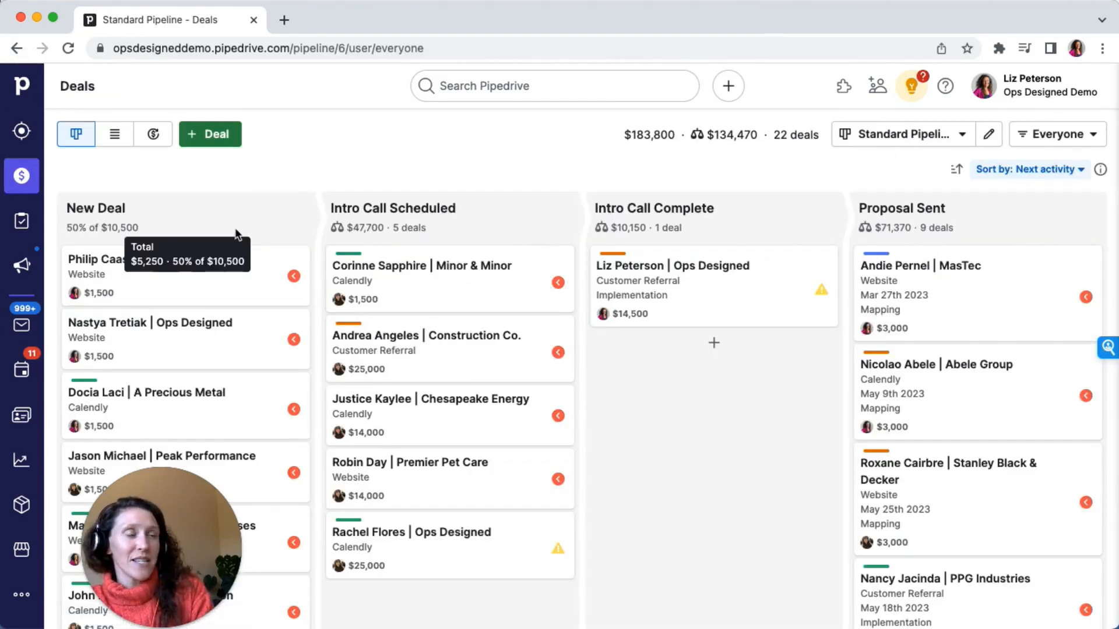
click(216, 134)
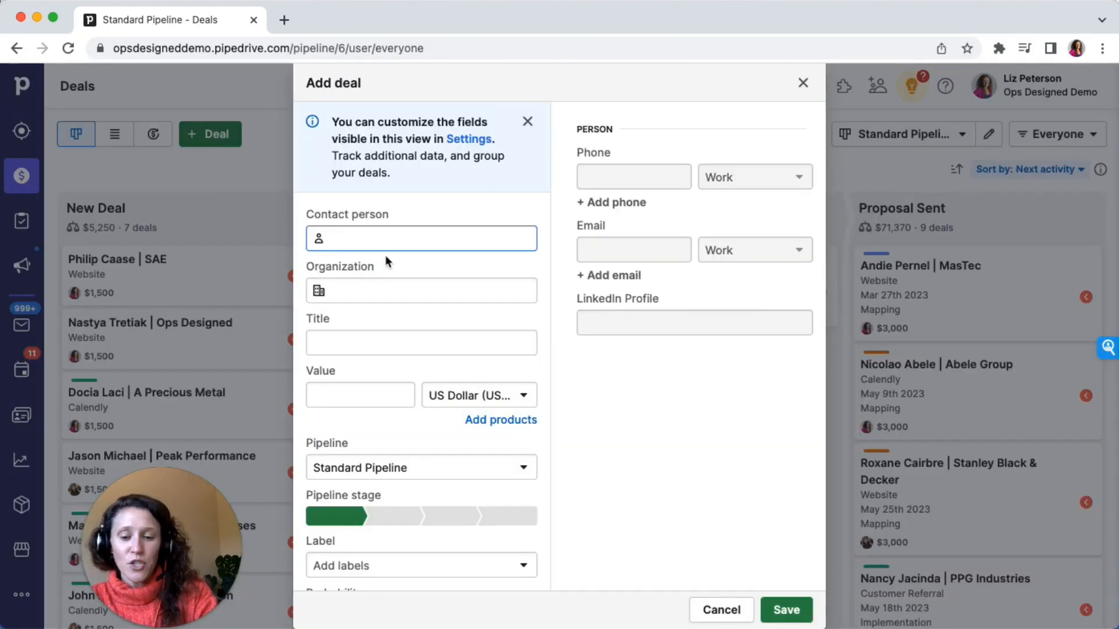
text(liz)
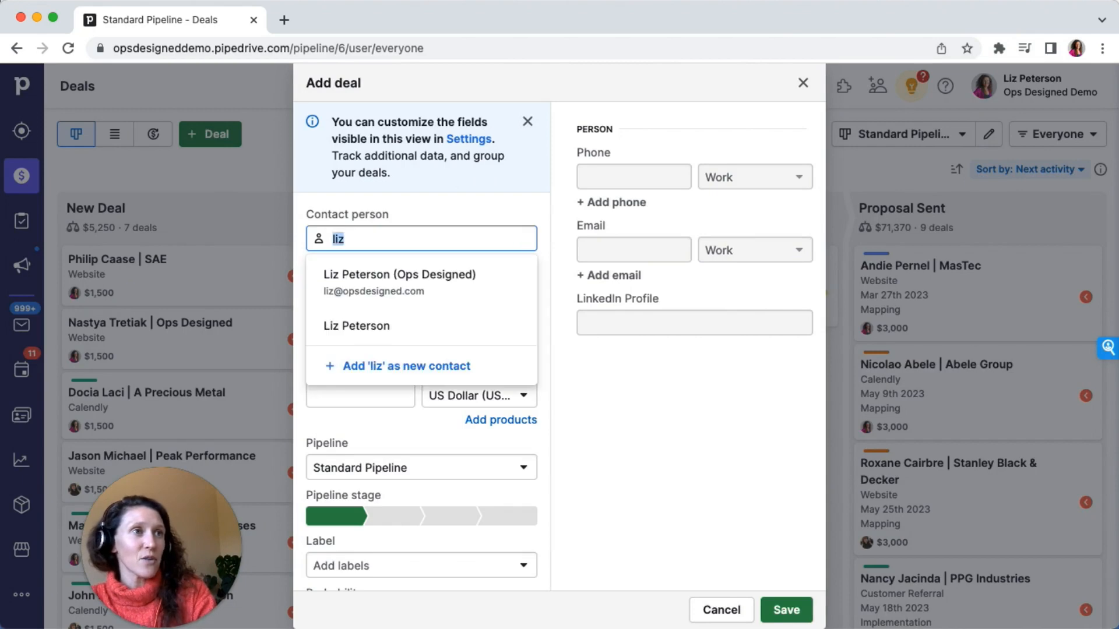
key(BackSpace)
key(BackSpace)
key(BackSpace)
text(f)
key(BackSpace)
text(rach)
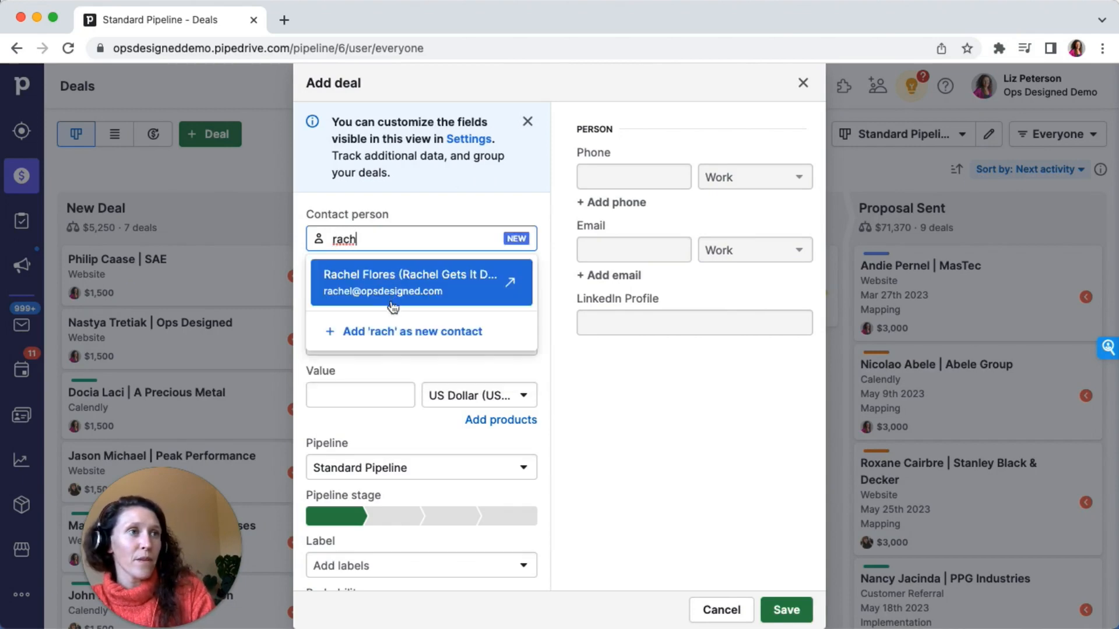
click(393, 306)
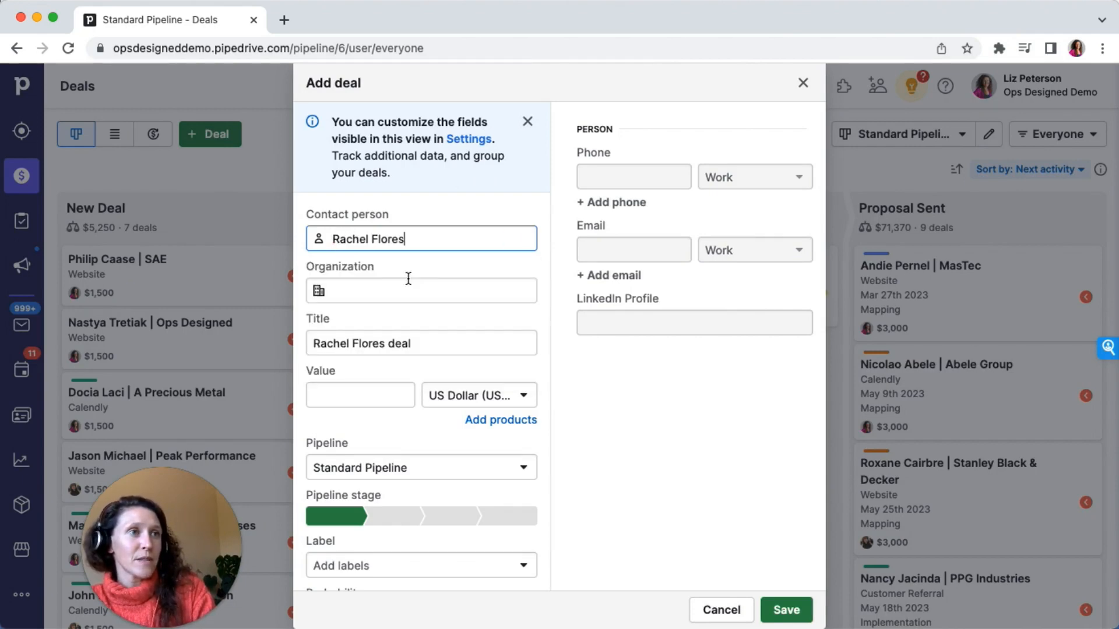
scroll(392, 279, down, 3)
scroll(391, 279, down, 3)
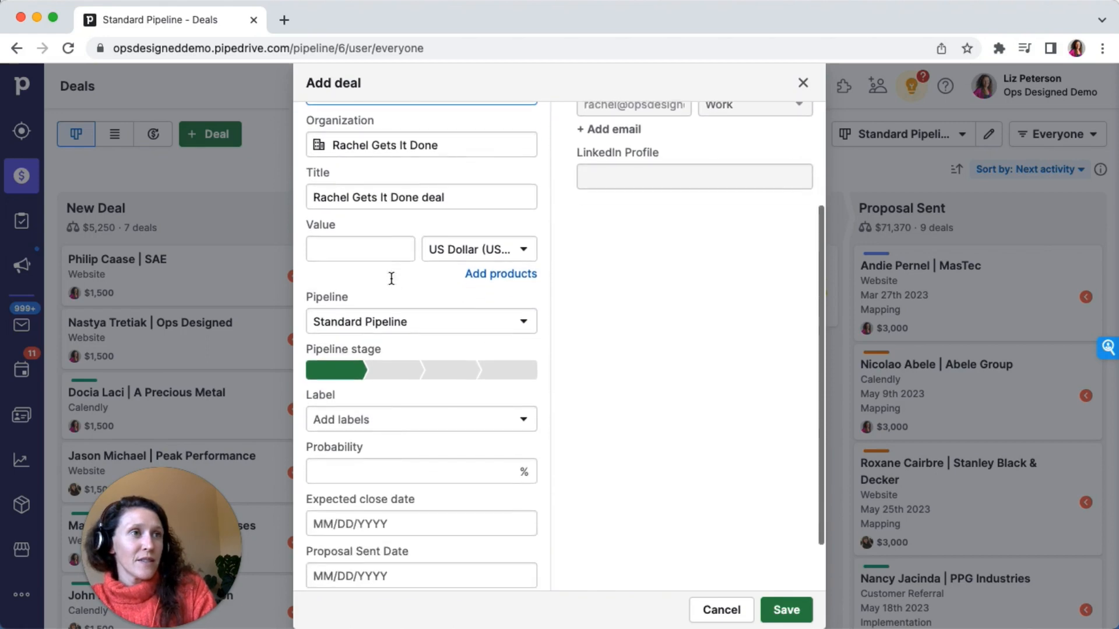
scroll(694, 454, down, 2)
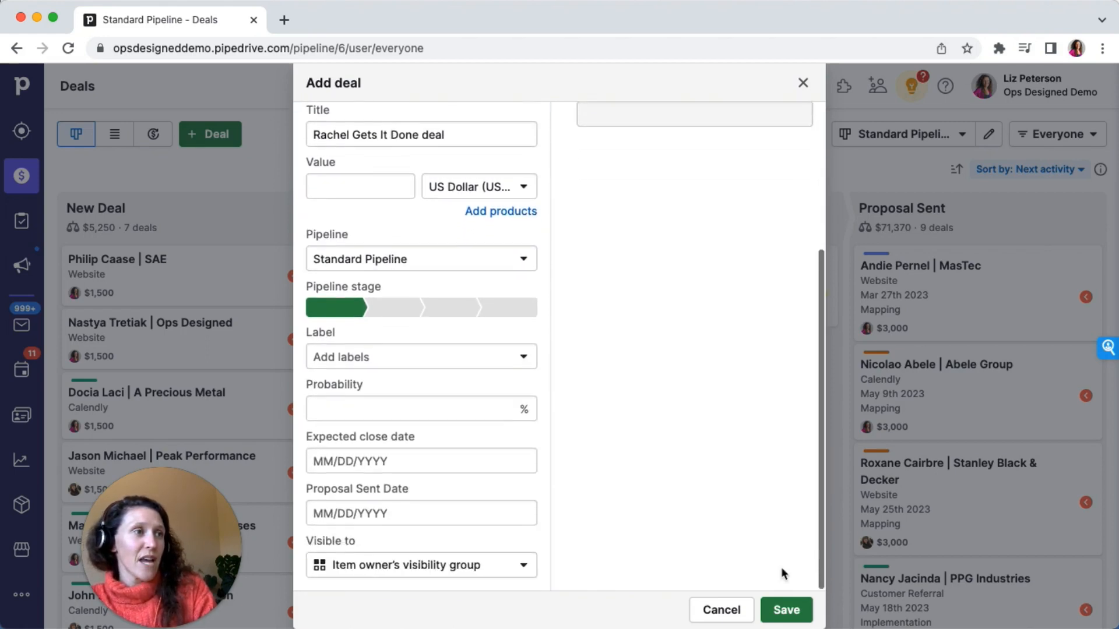
click(786, 609)
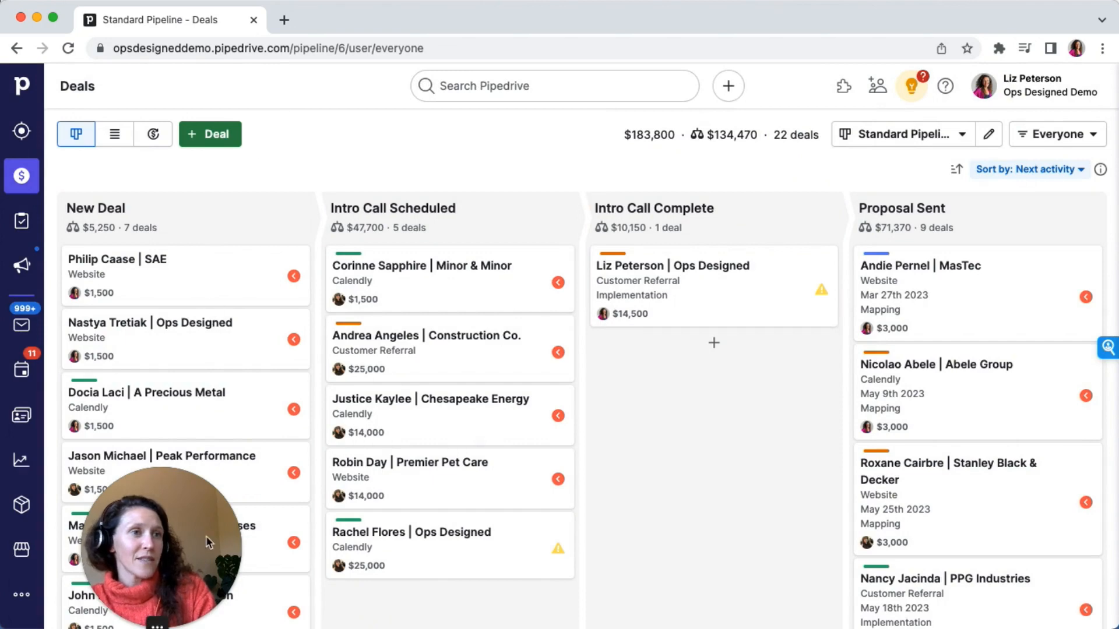
Open the newly created deal and expand the note of its #1 Cold Outreach activity
drag(187, 502, 468, 502)
click(355, 133)
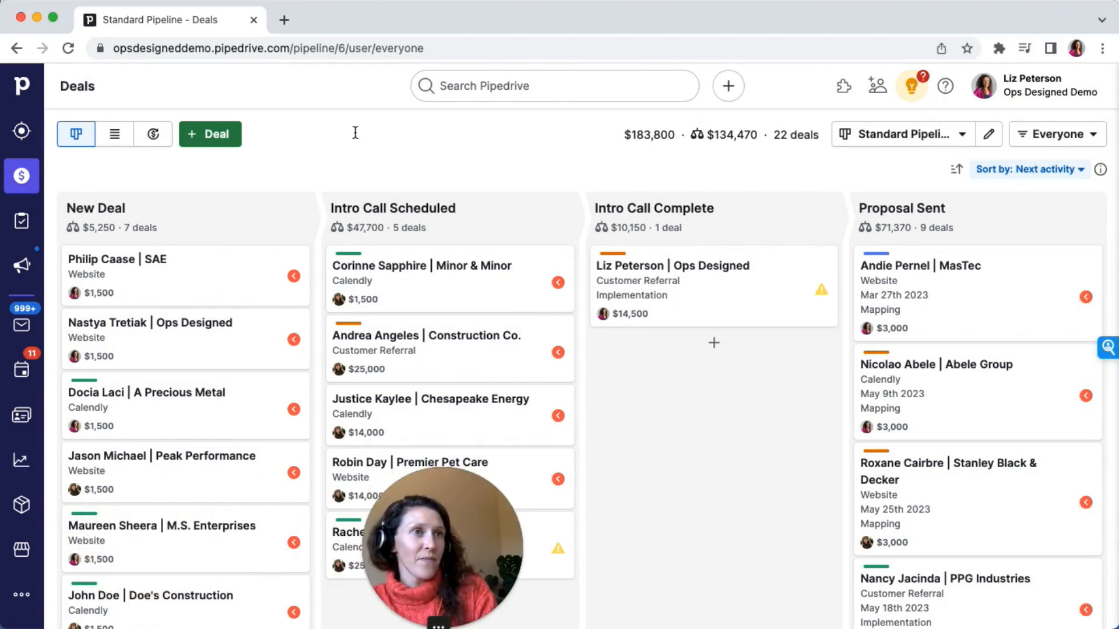
scroll(197, 297, down, 8)
scroll(197, 298, up, 4)
scroll(197, 297, down, 1)
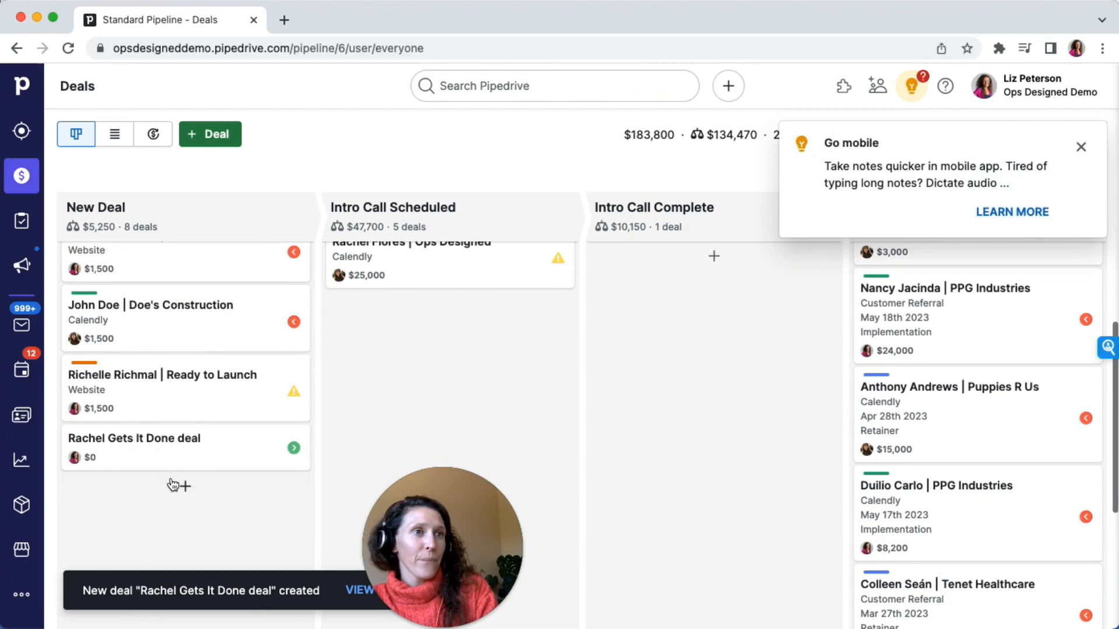
click(151, 452)
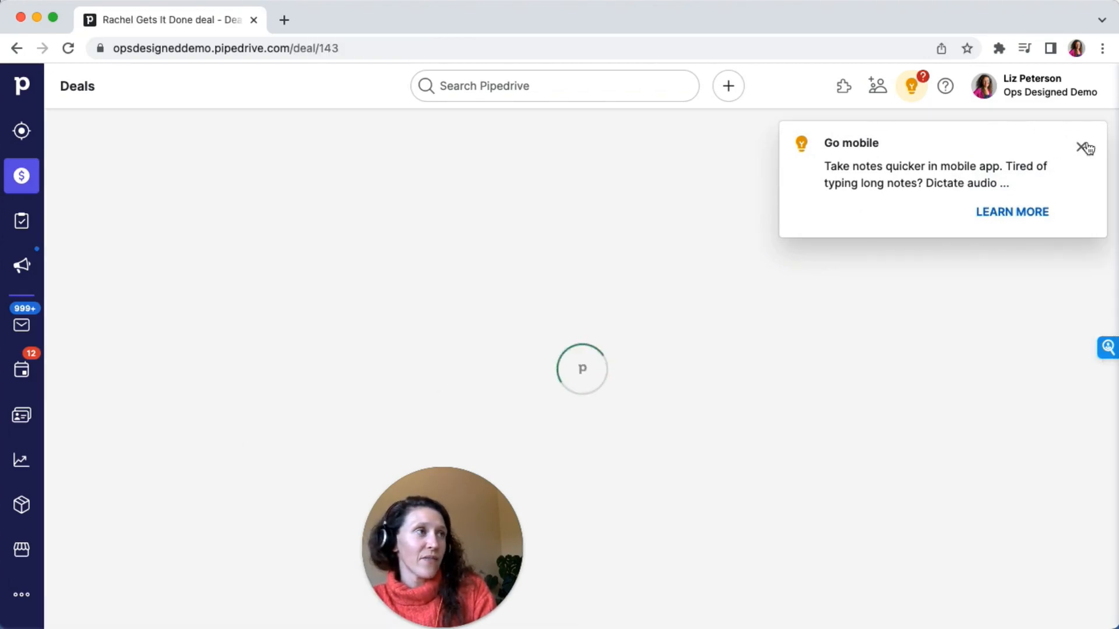
click(1081, 146)
drag(436, 482, 1015, 70)
scroll(542, 361, down, 1)
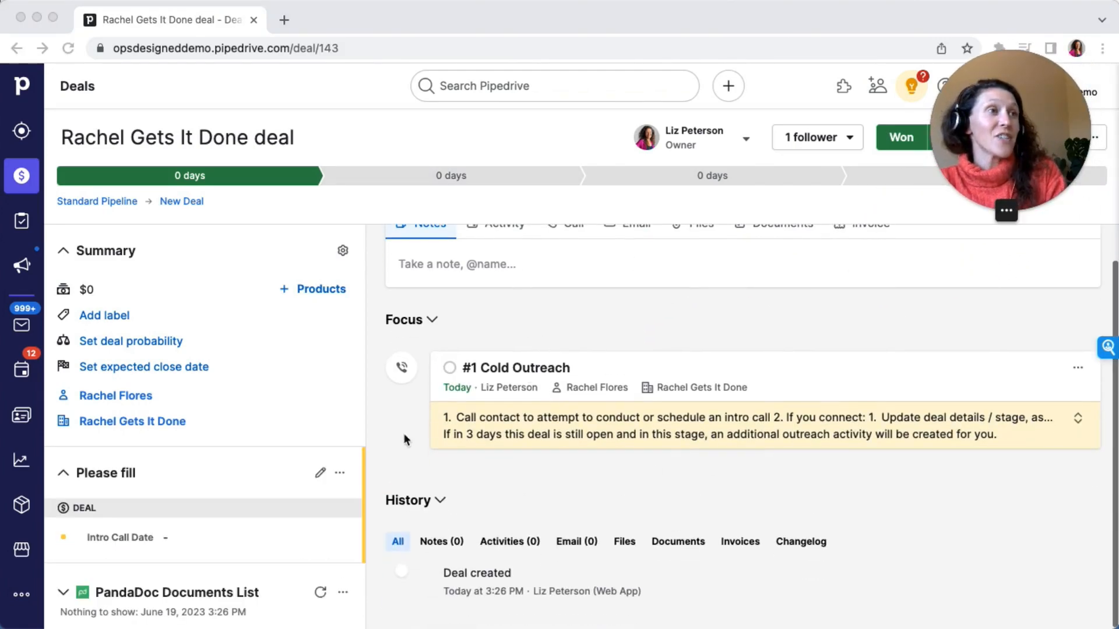
click(1078, 418)
scroll(566, 321, down, 1)
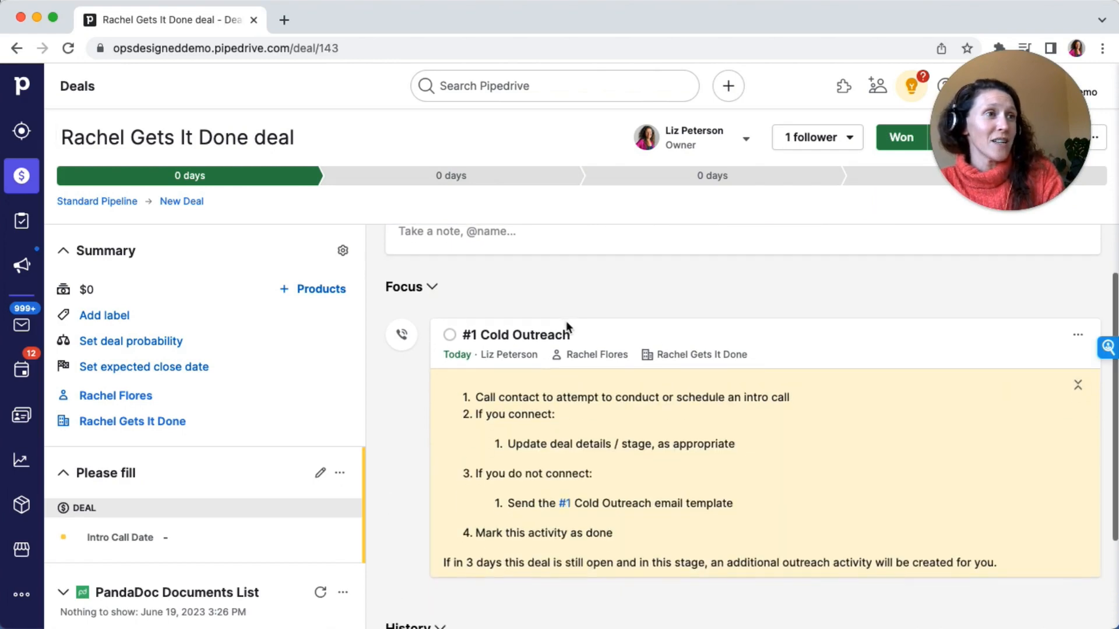
Mark the #1 Cold Outreach activity as done and expand the note of the #2 Cold Outreach activity
click(449, 336)
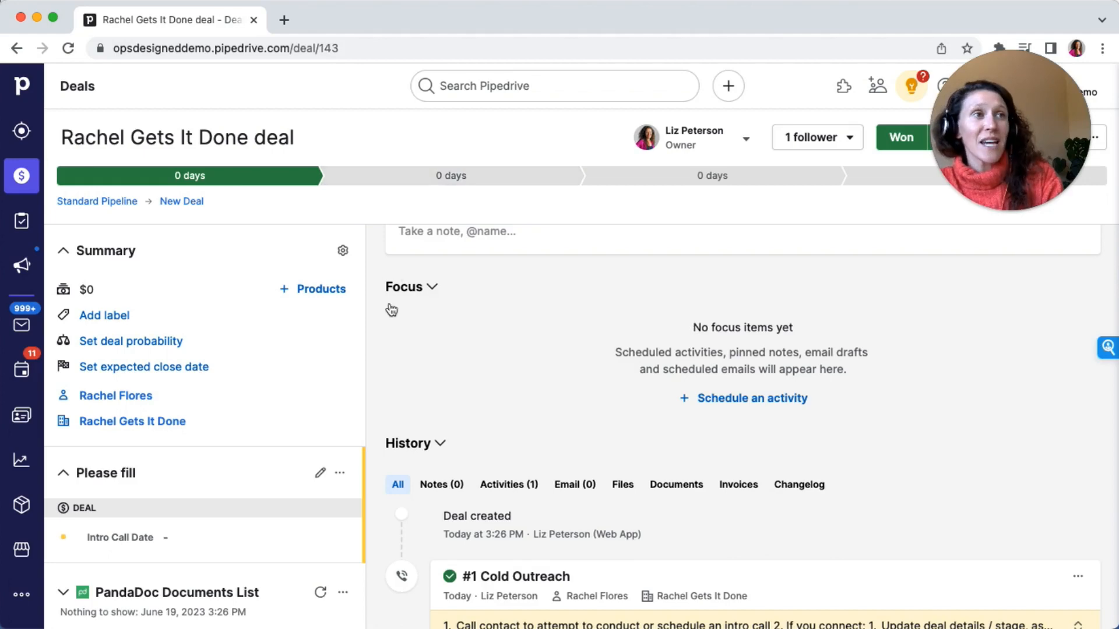
scroll(389, 303, up, 1)
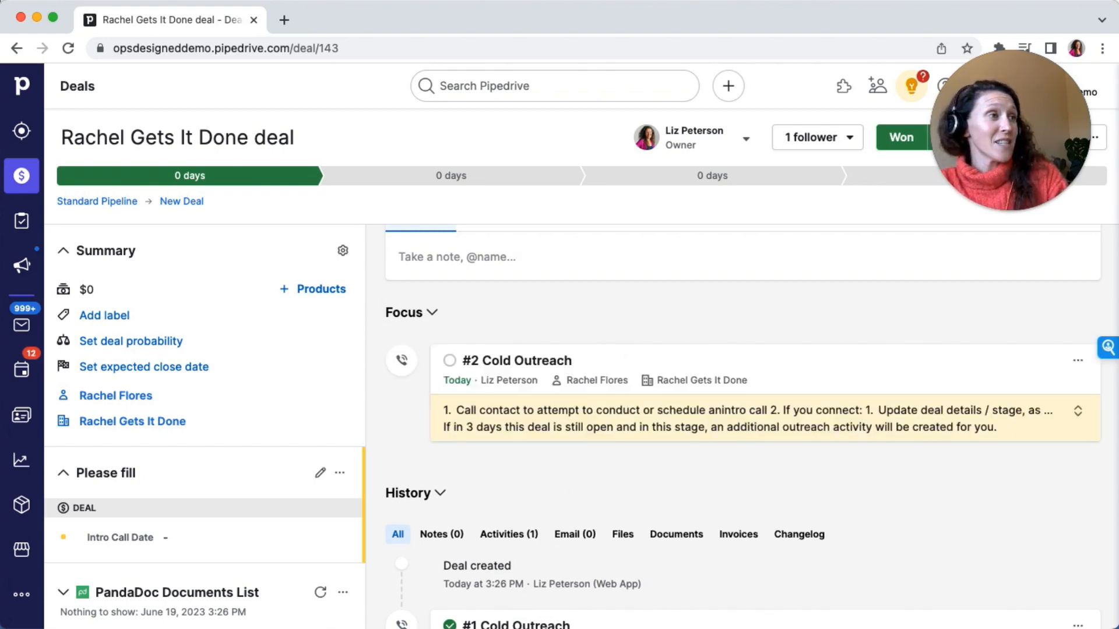
click(1077, 411)
scroll(823, 324, down, 2)
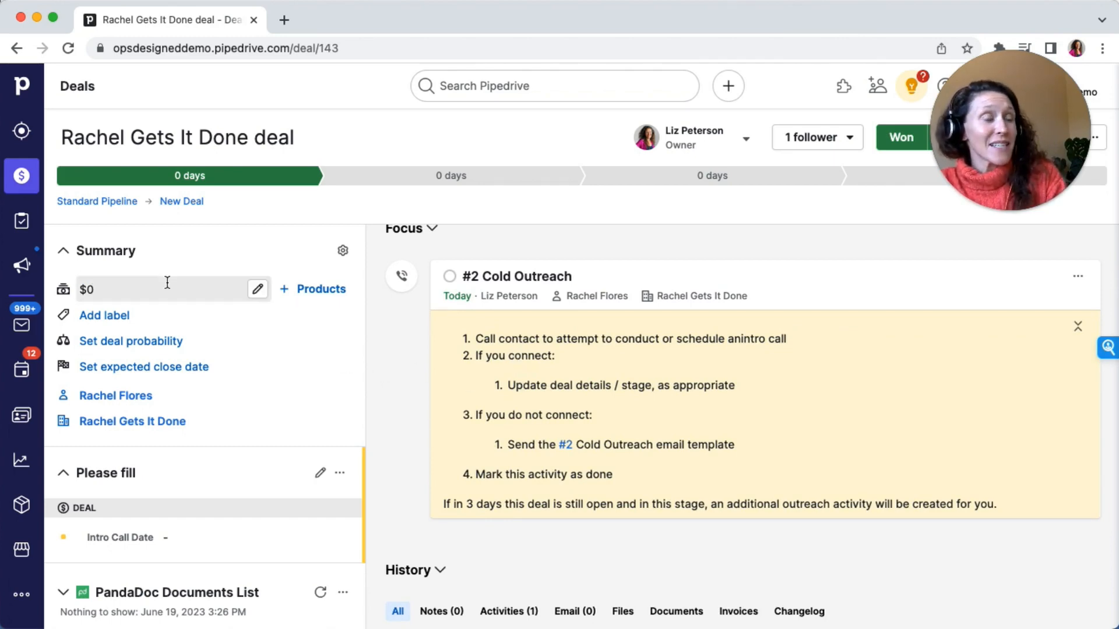
Open the Automations settings page
click(24, 596)
click(152, 132)
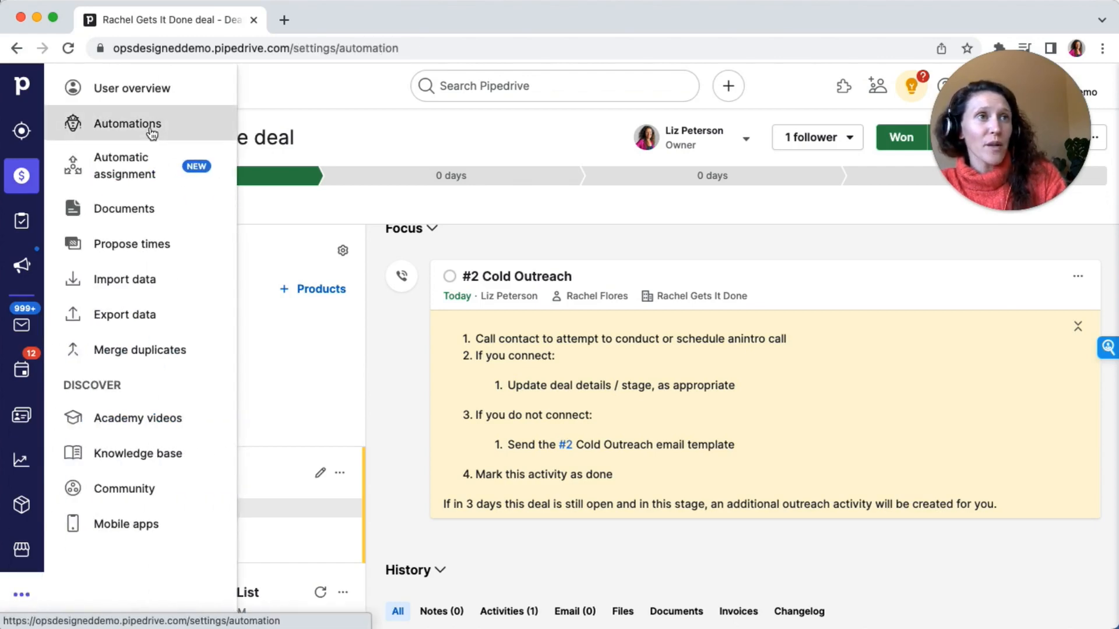
Review the execution history of the #2 Cold Outreach Activity automation, inspecting its deal stage and status condition step
click(355, 191)
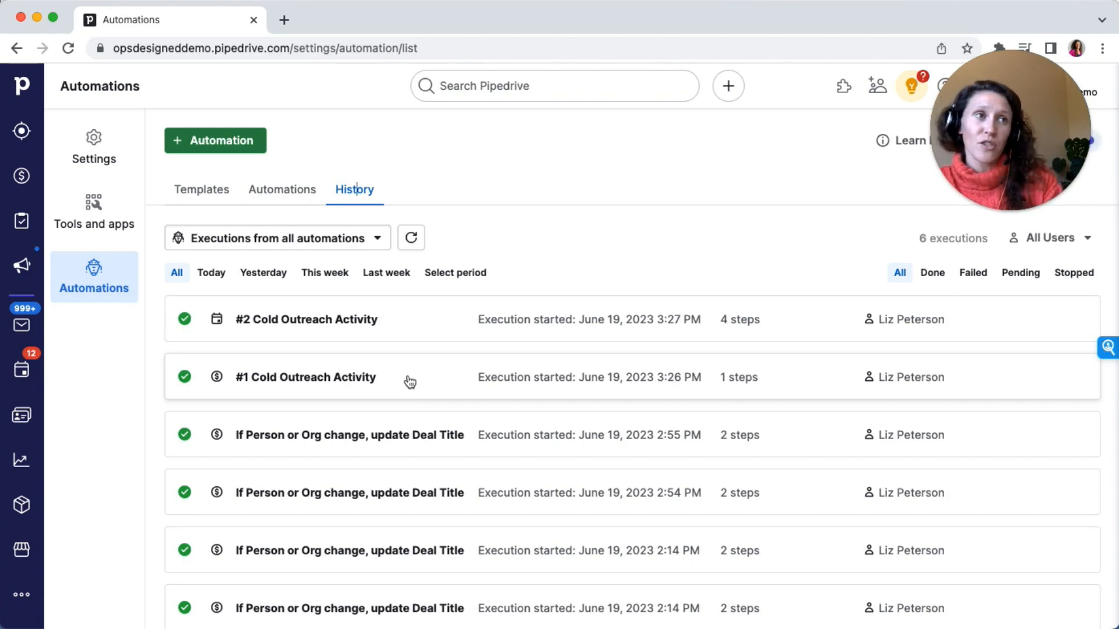
click(423, 333)
scroll(424, 333, down, 3)
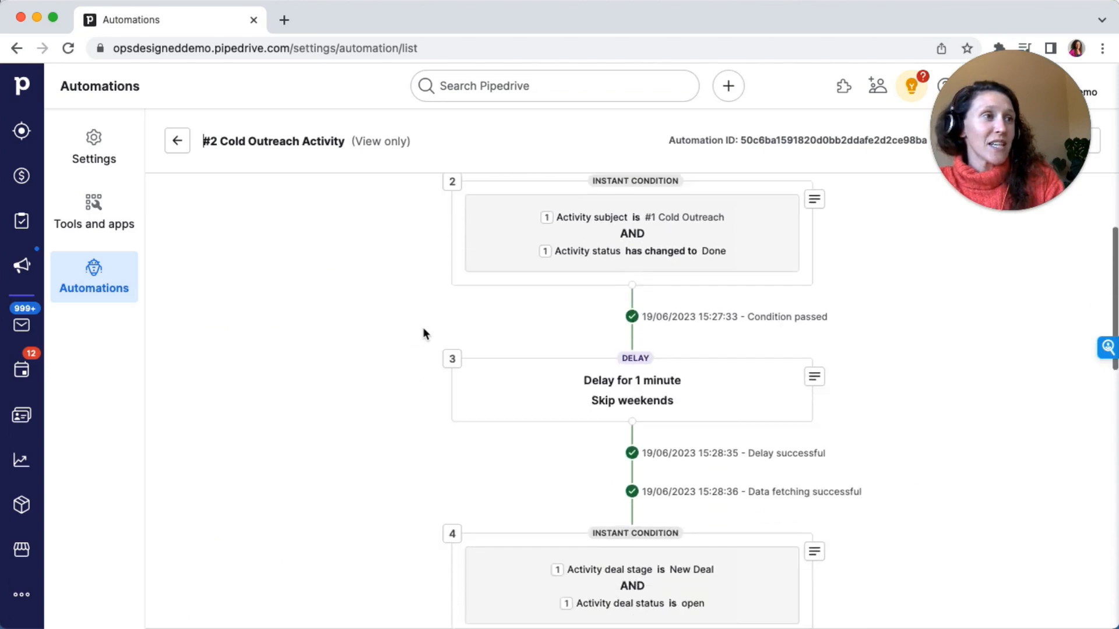
scroll(424, 334, down, 3)
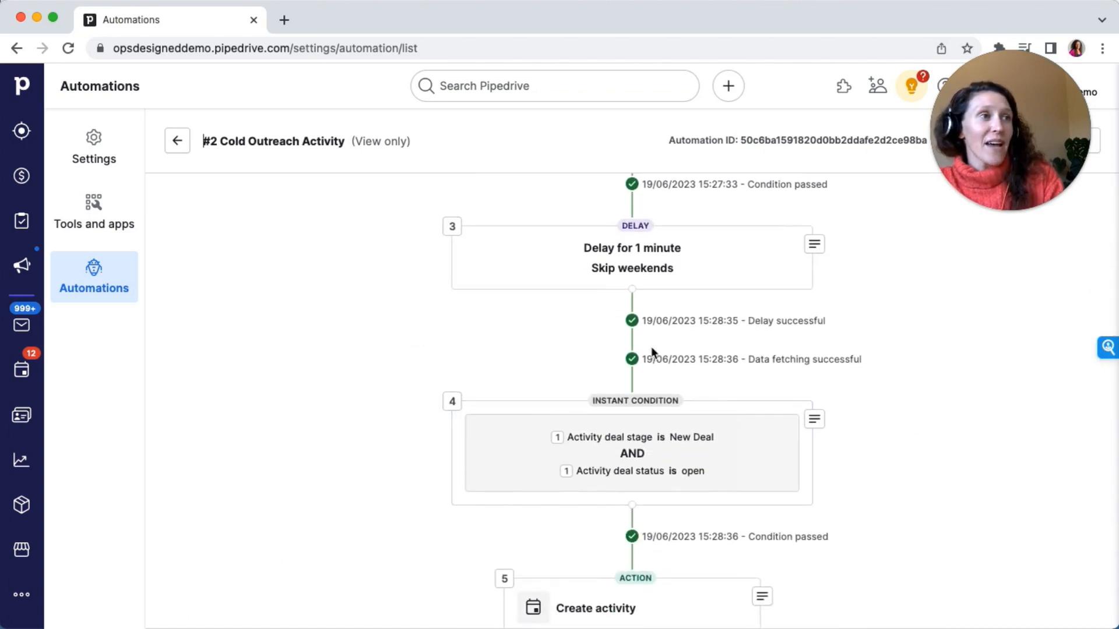
click(814, 420)
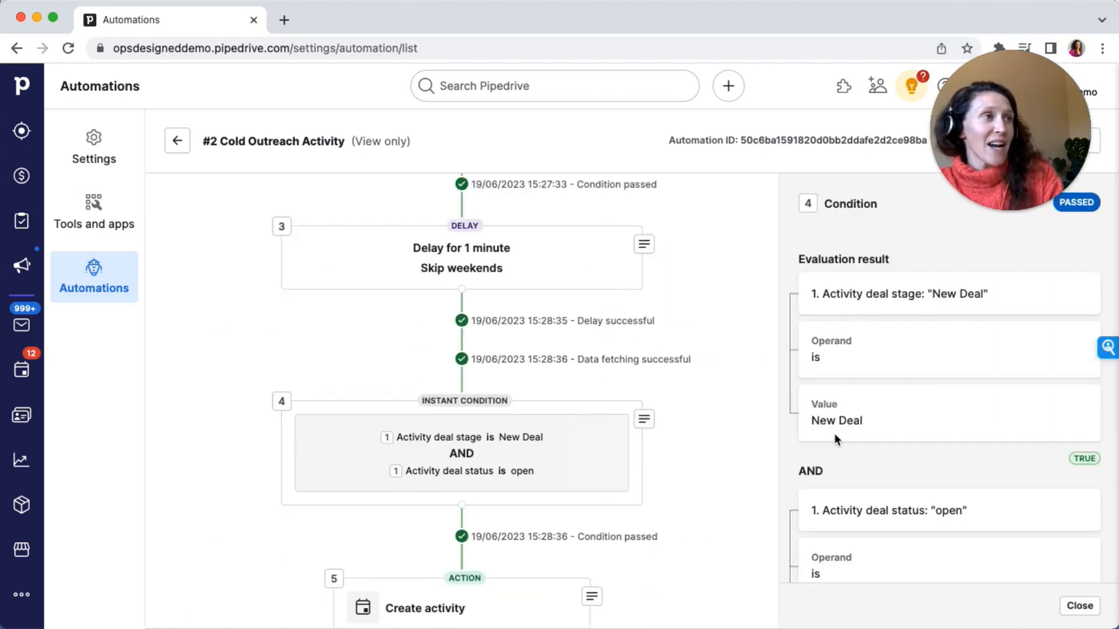
scroll(839, 408, down, 4)
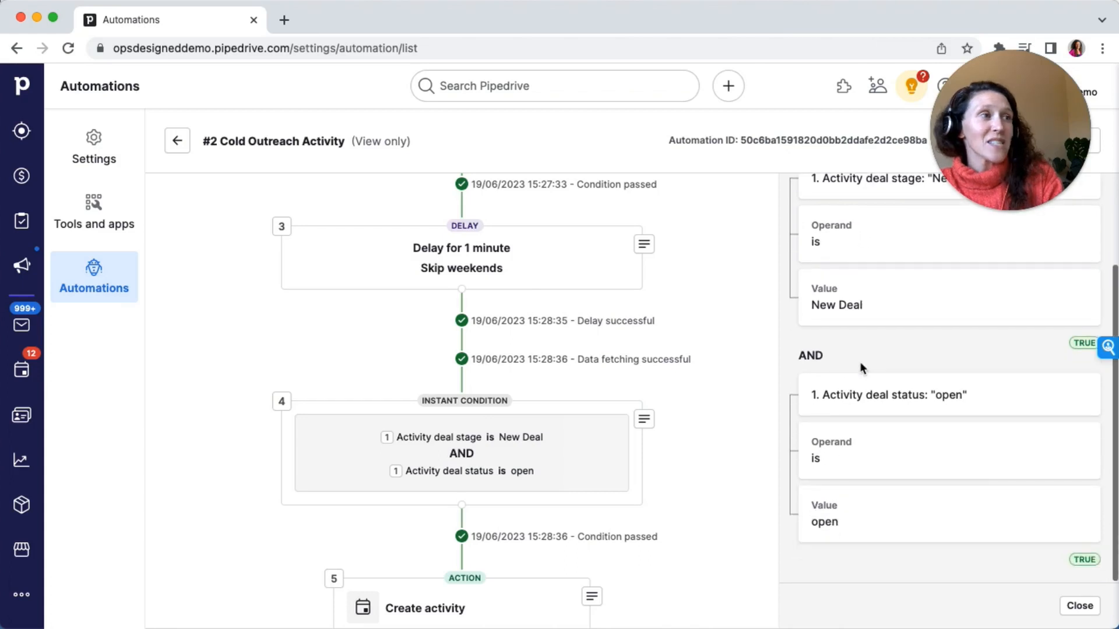
scroll(862, 367, up, 4)
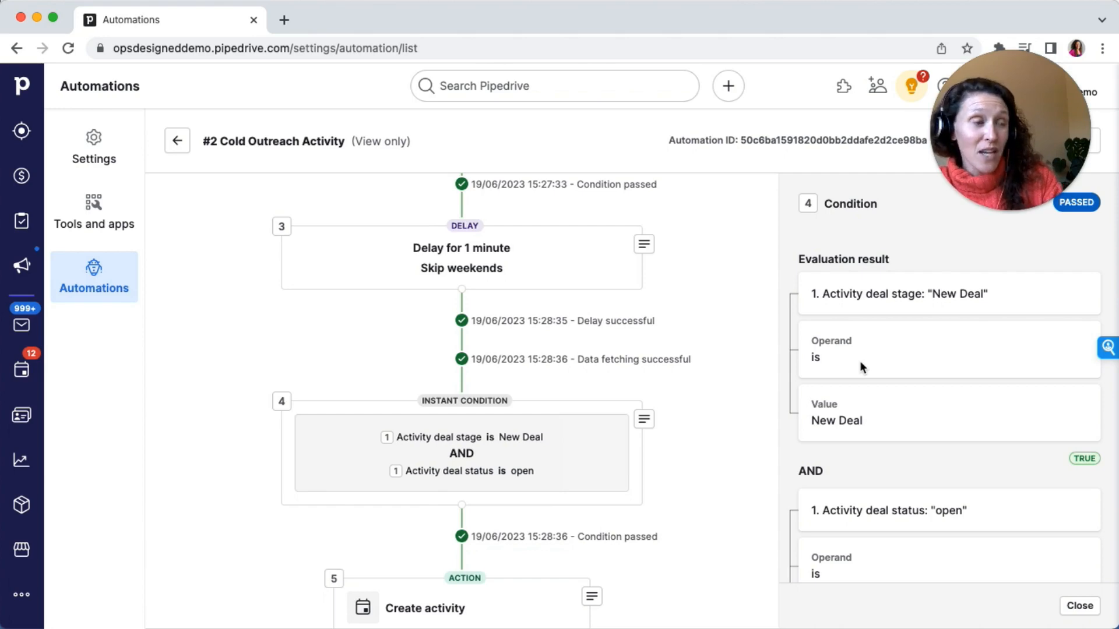
click(179, 141)
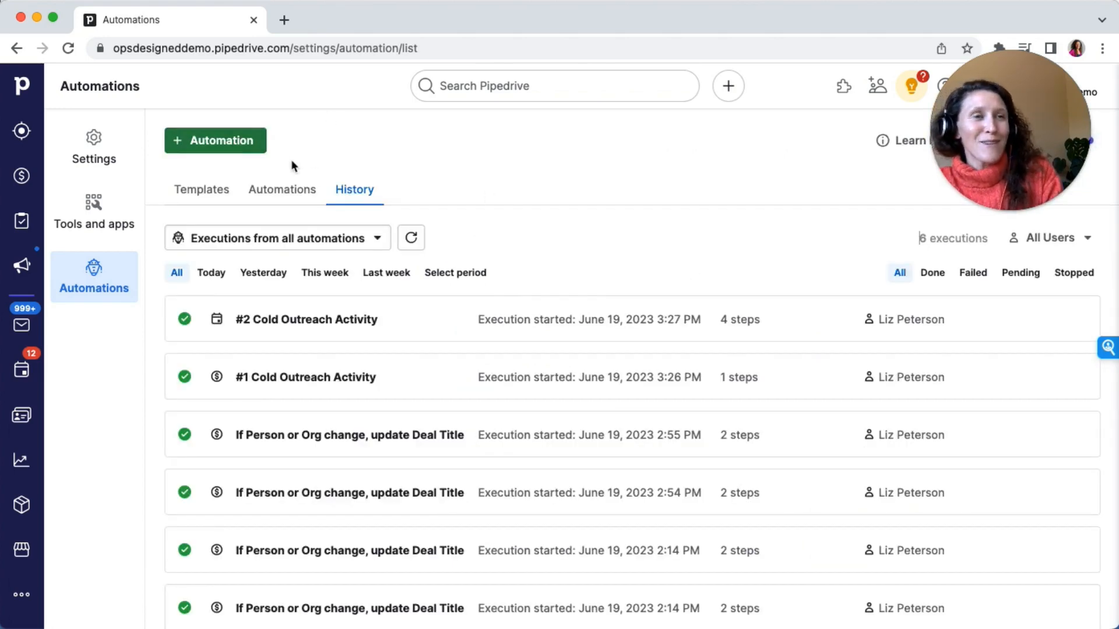
Edit the #2 Cold Outreach Activity automation, set its delay step to 3 days, and save the automation
click(272, 194)
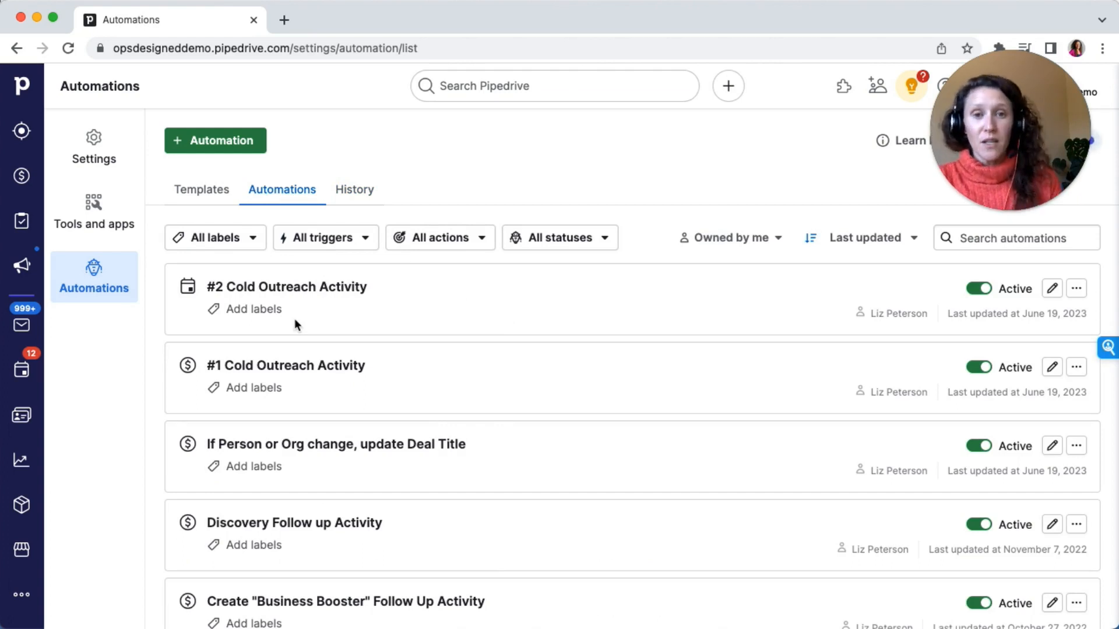
click(1077, 290)
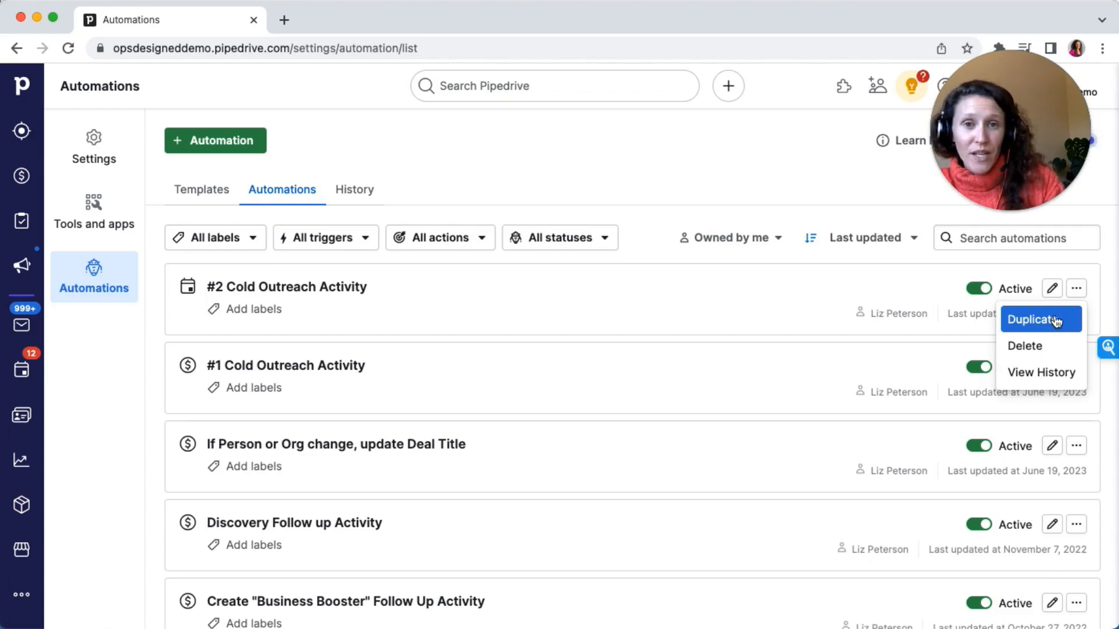
click(781, 300)
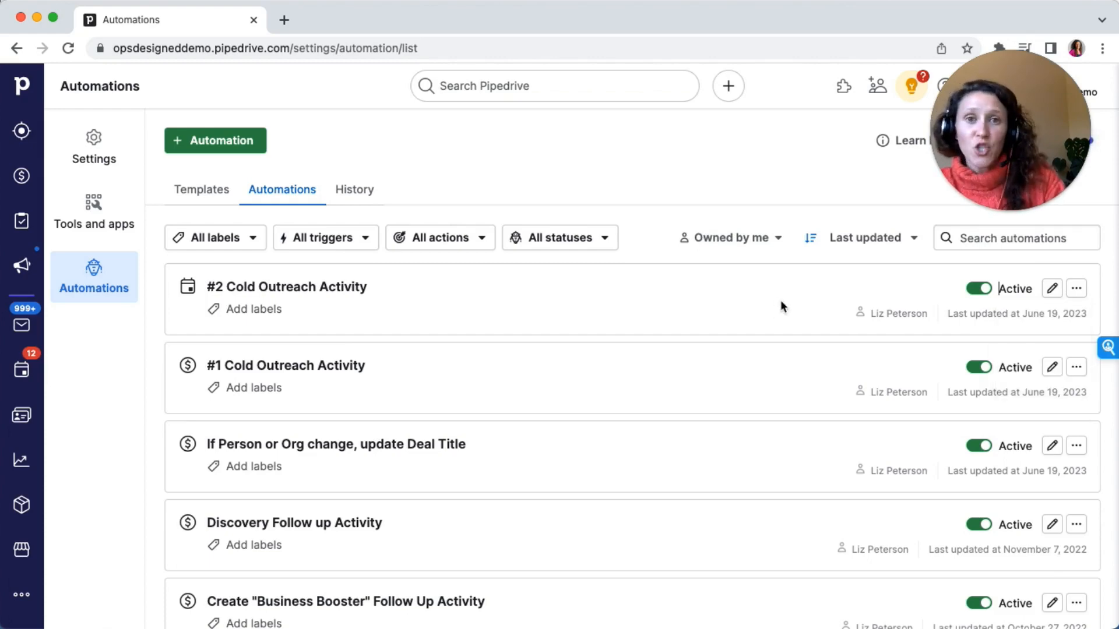
click(1052, 290)
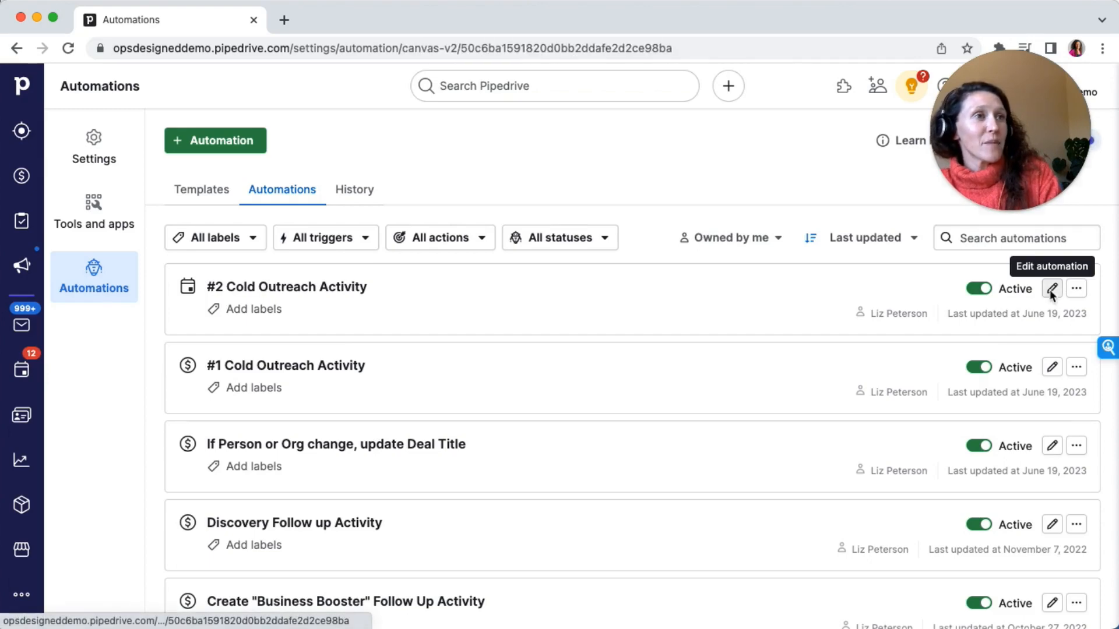
scroll(658, 251, down, 5)
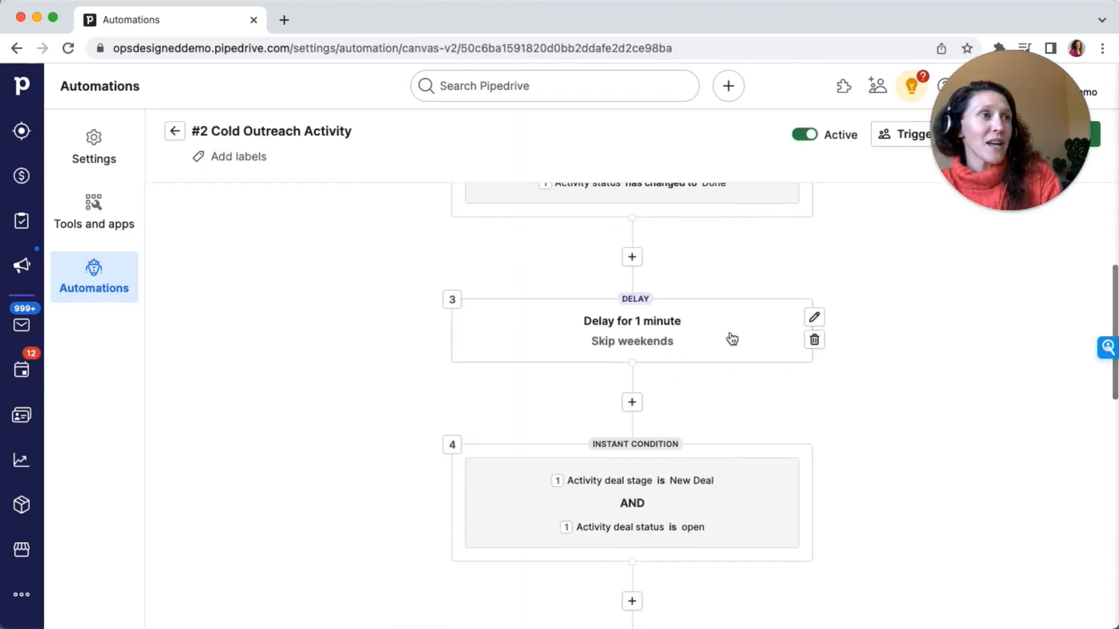
click(811, 318)
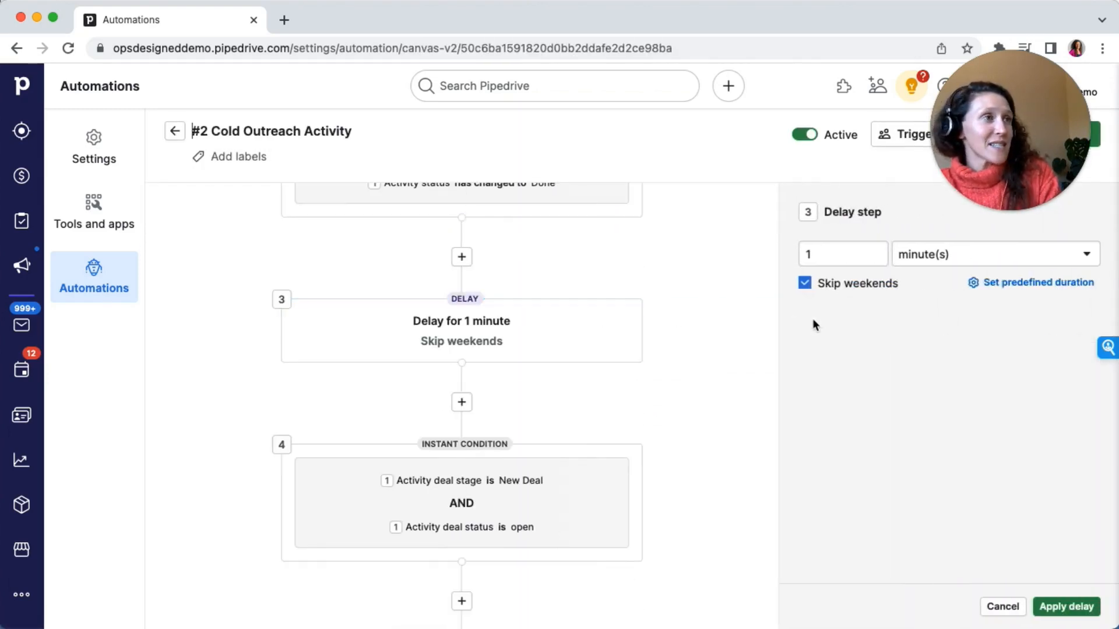
click(932, 257)
click(915, 341)
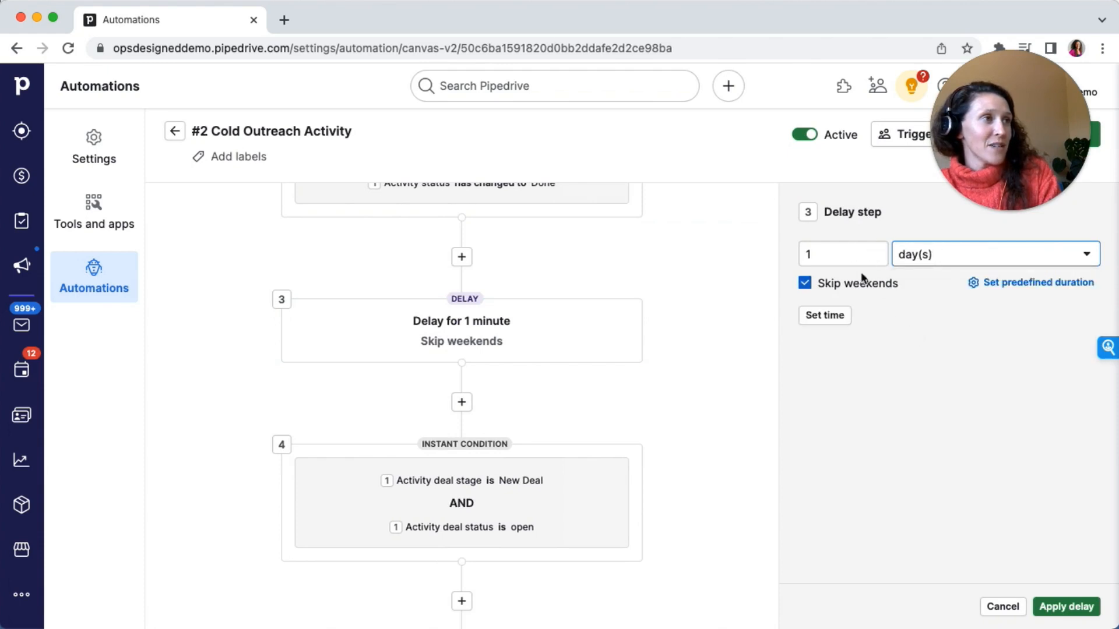
click(849, 254)
key(BackSpace)
text(3)
click(875, 398)
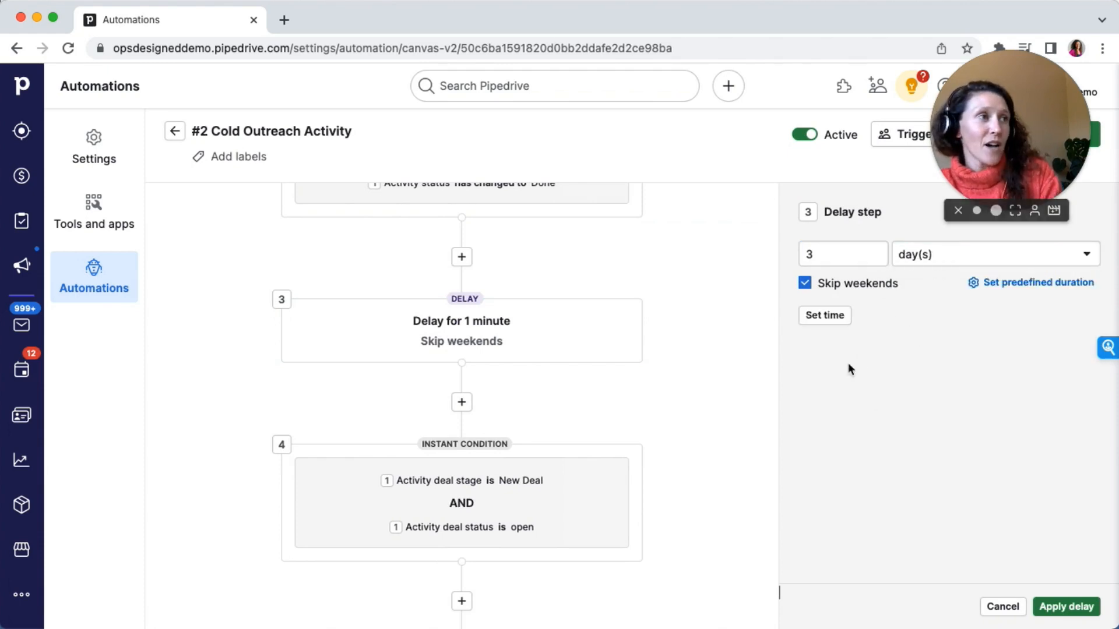
click(1069, 607)
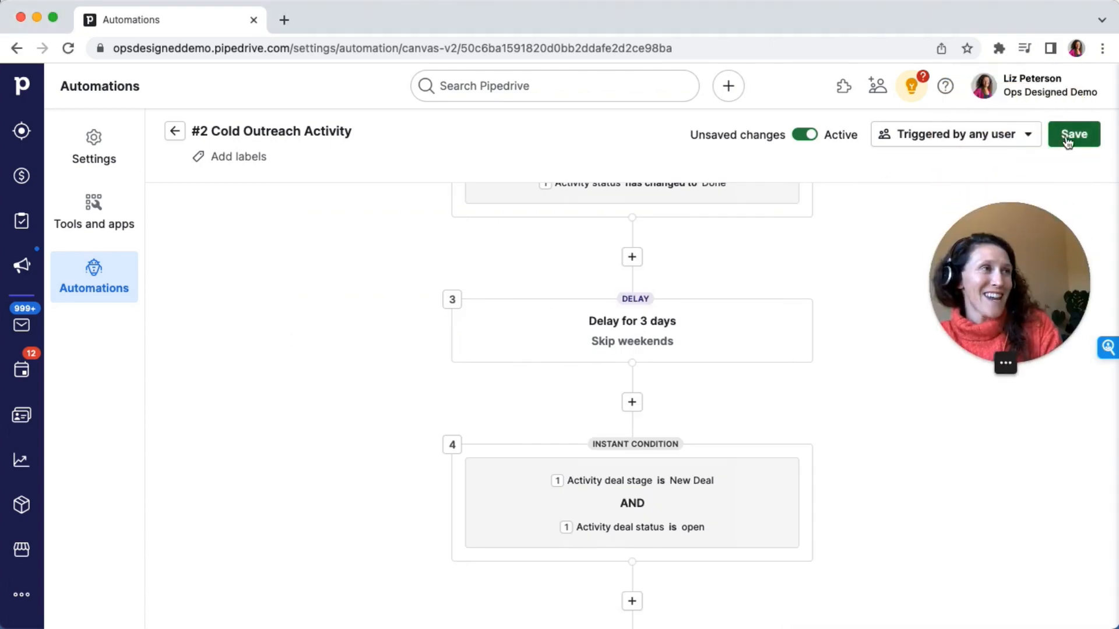
click(1065, 135)
click(705, 415)
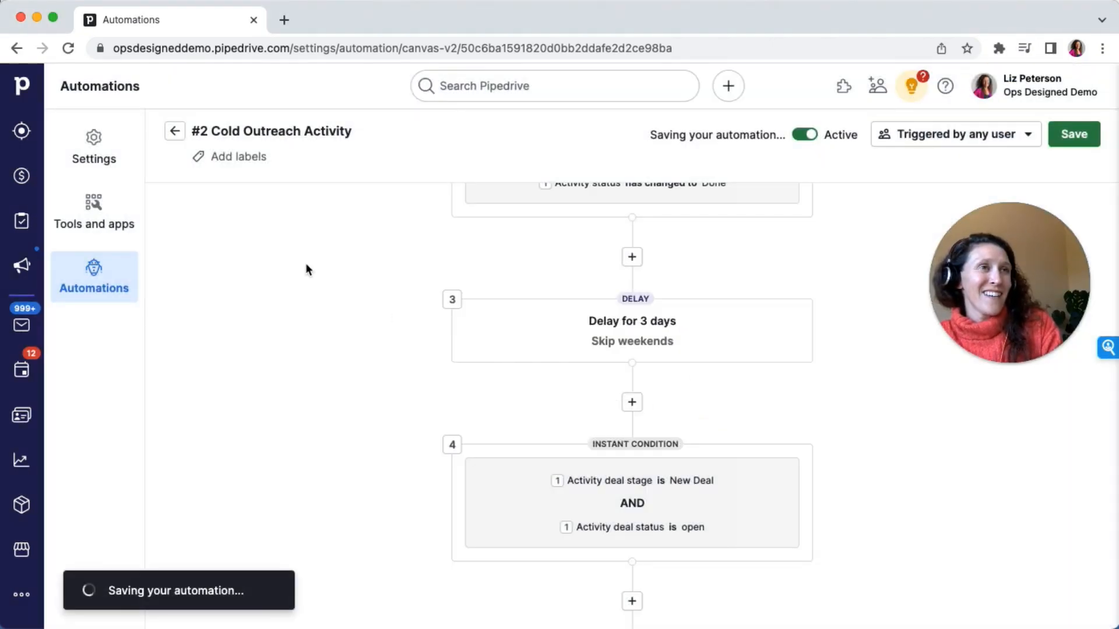